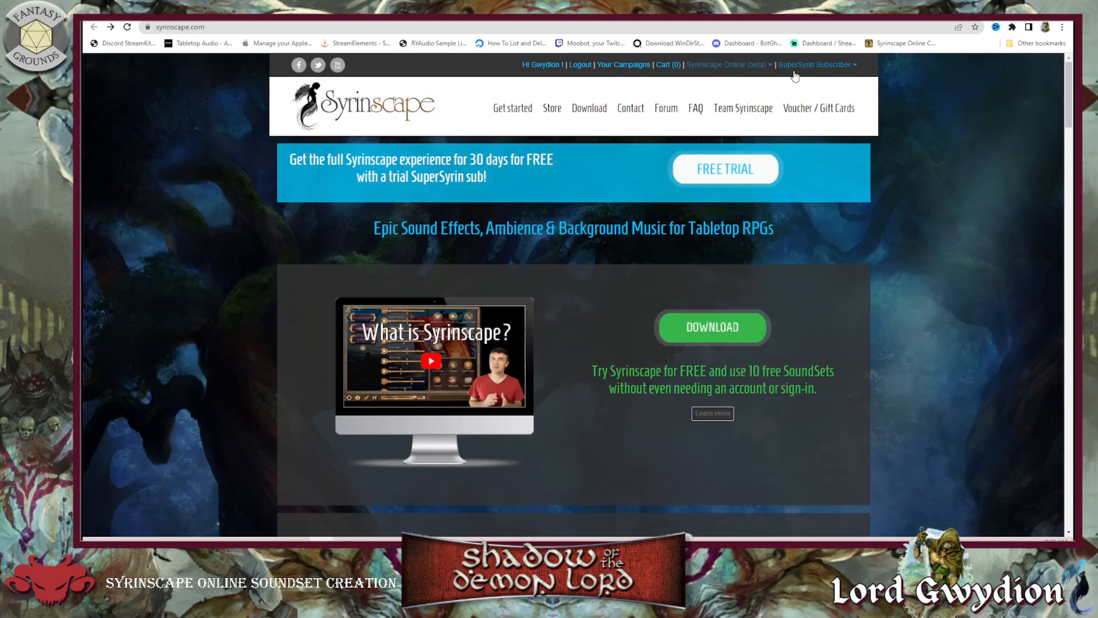
Open the Syrinscape Online Master Interface / SoundSet Creator
left_click(739, 66)
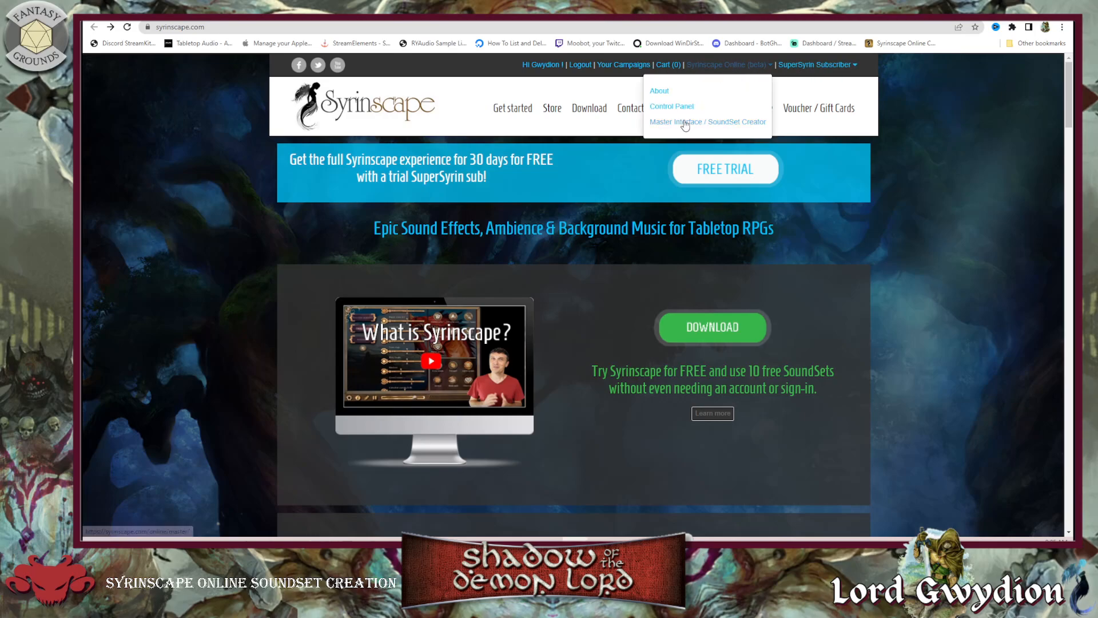
left_click(719, 121)
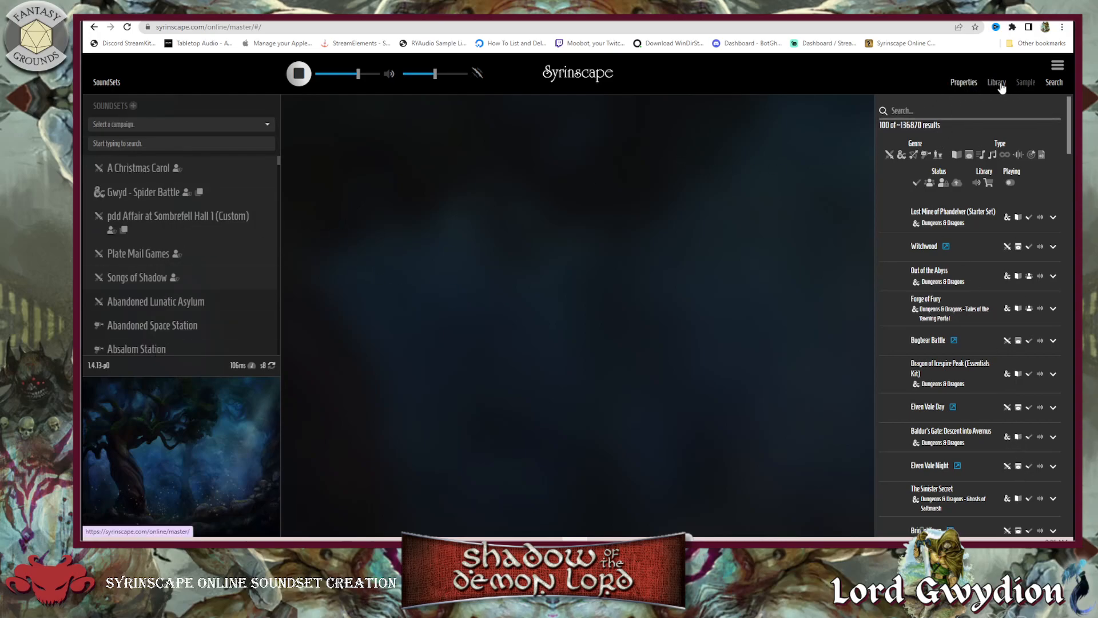
Examine the empty Property Inspector, Library and Sample Inspector, and hide all three again
left_click(958, 86)
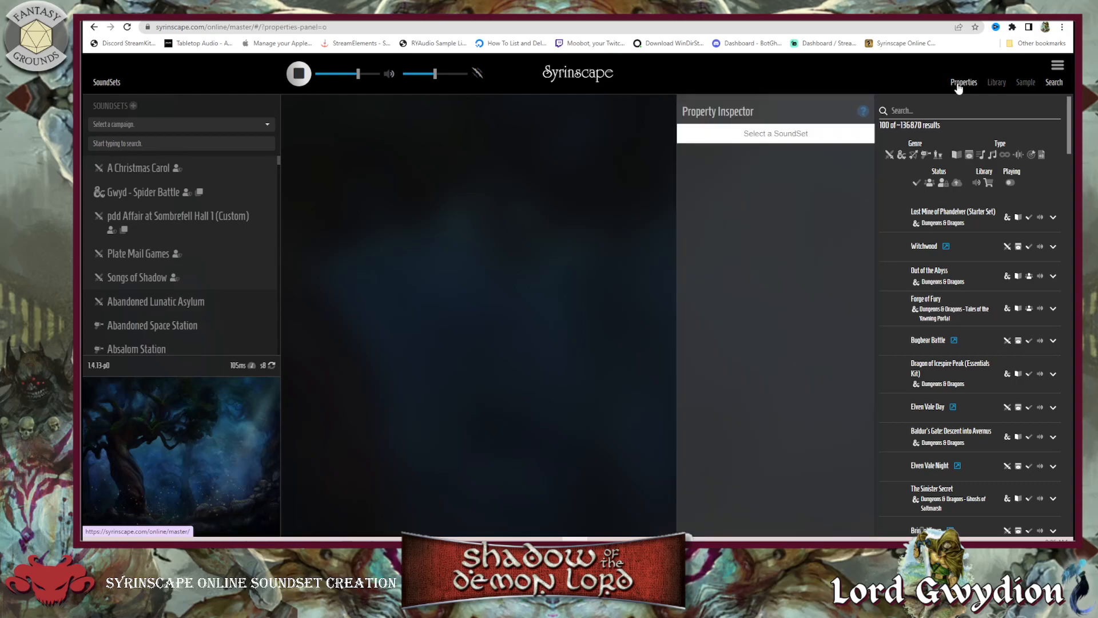
left_click(997, 83)
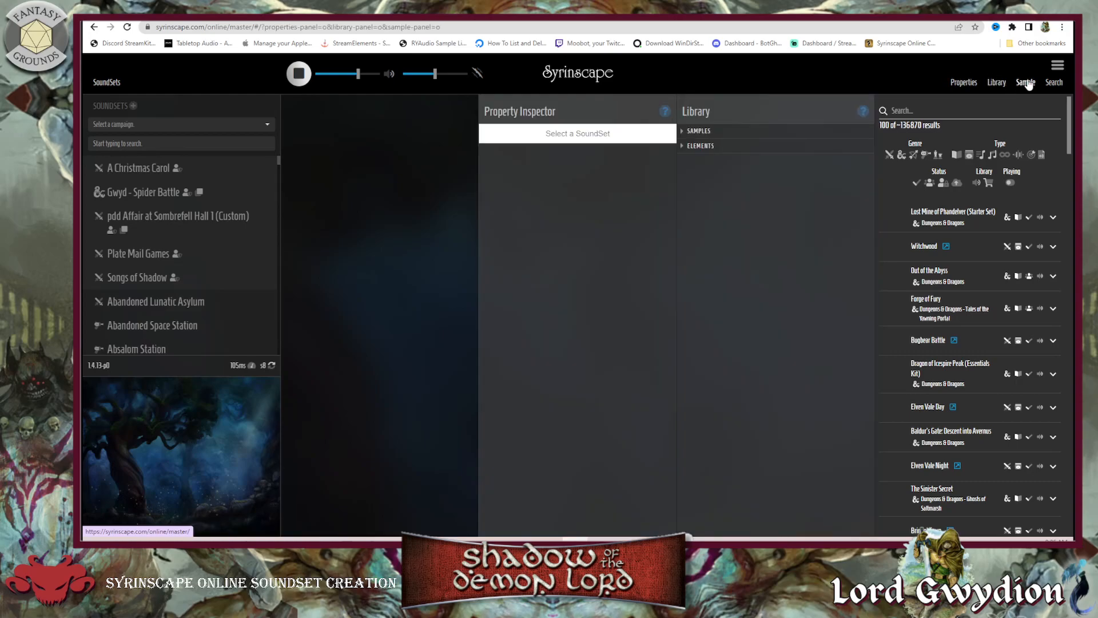
left_click(1026, 83)
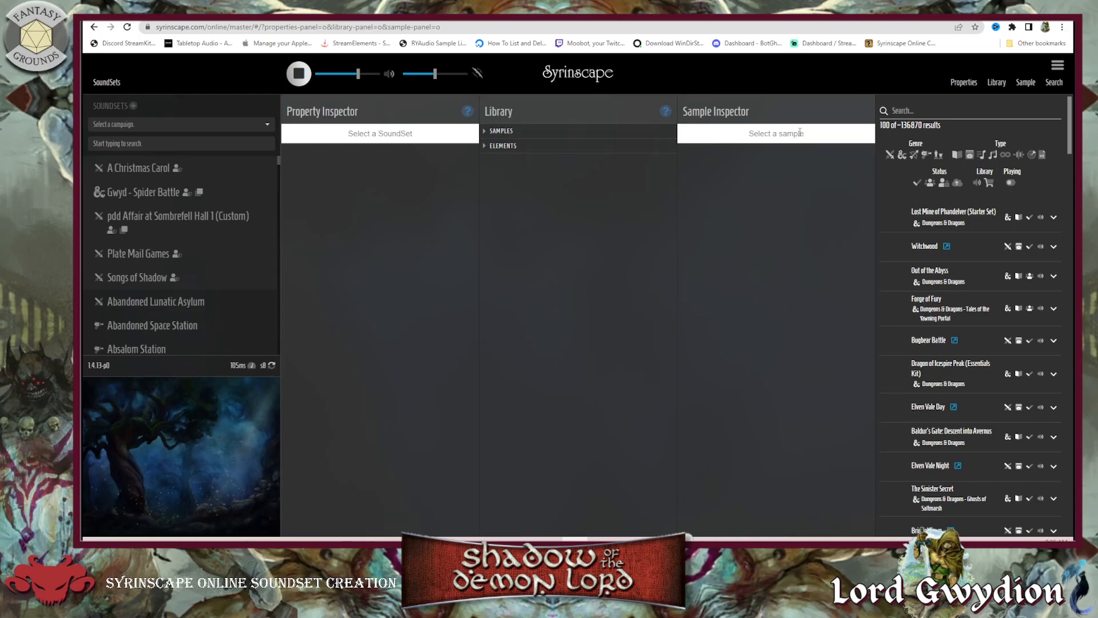
left_click(1025, 81)
left_click(997, 82)
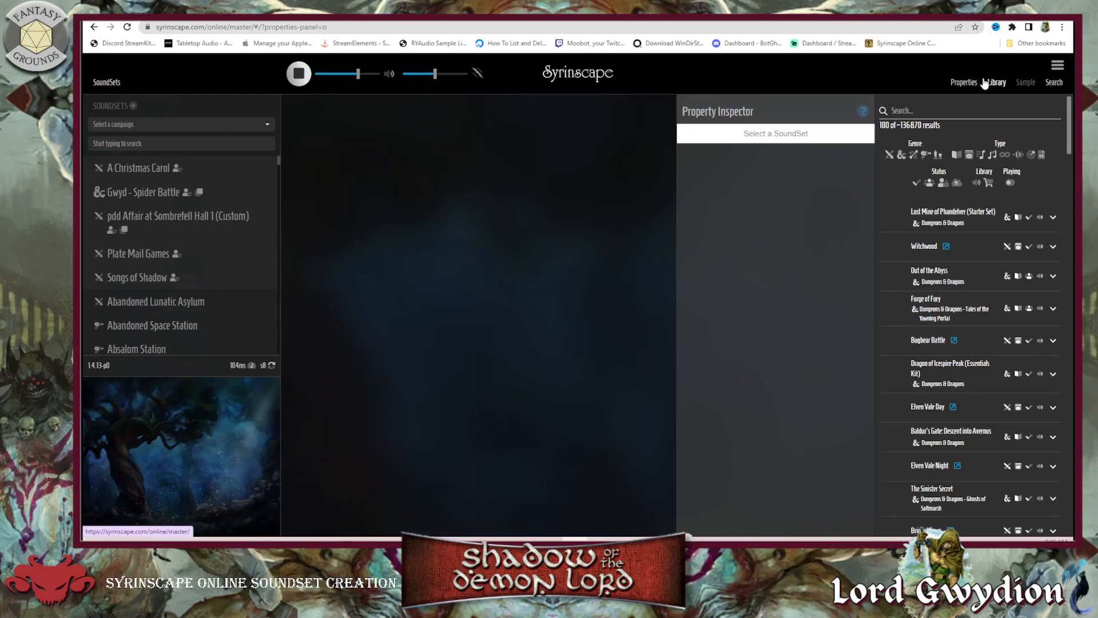
left_click(964, 82)
left_click(897, 109)
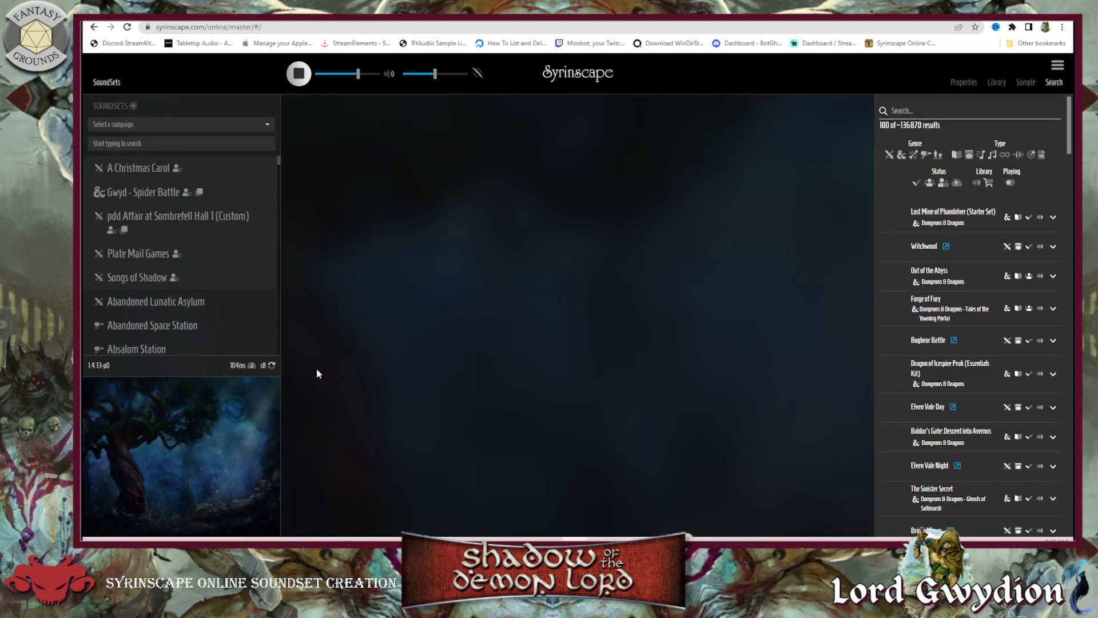
Create a new SoundSet and look inside it before returning to the SoundSets list
left_click(133, 107)
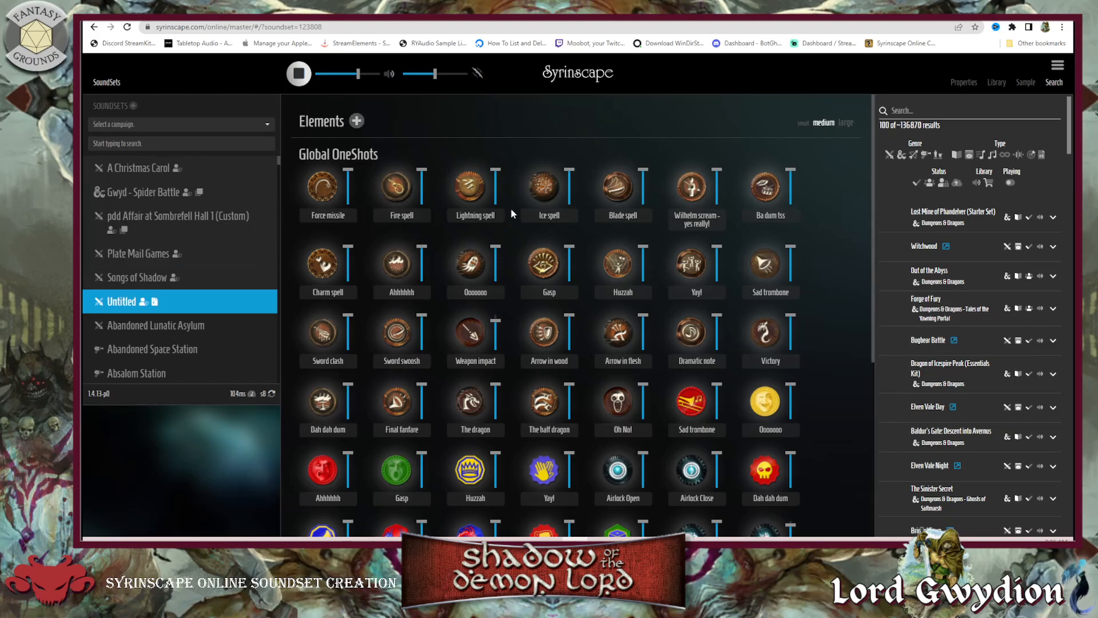
left_click(123, 307)
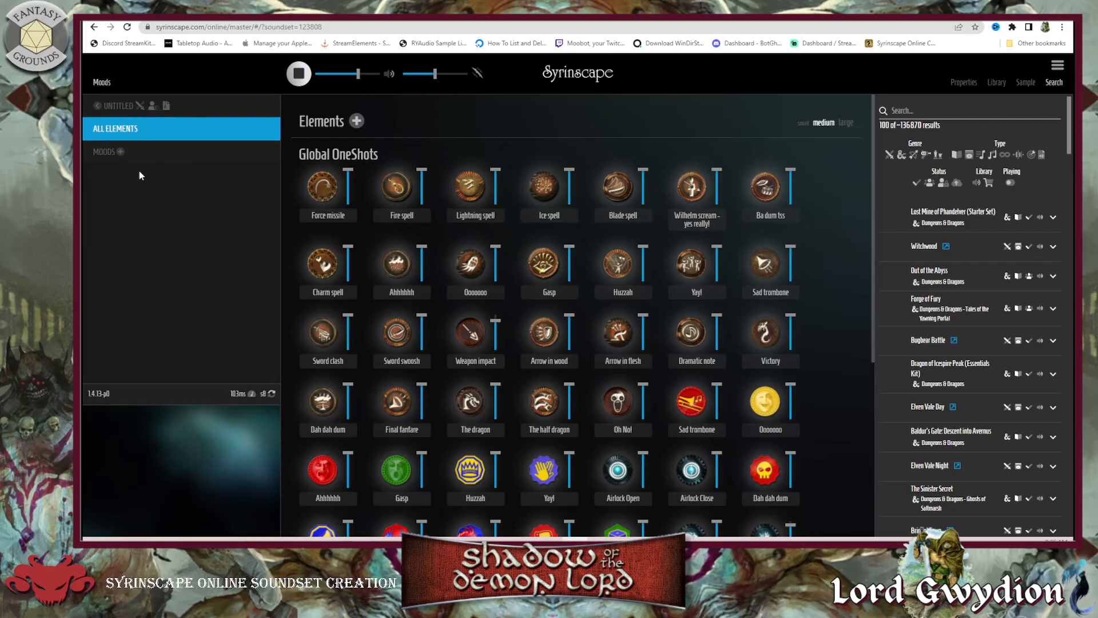
left_click(98, 106)
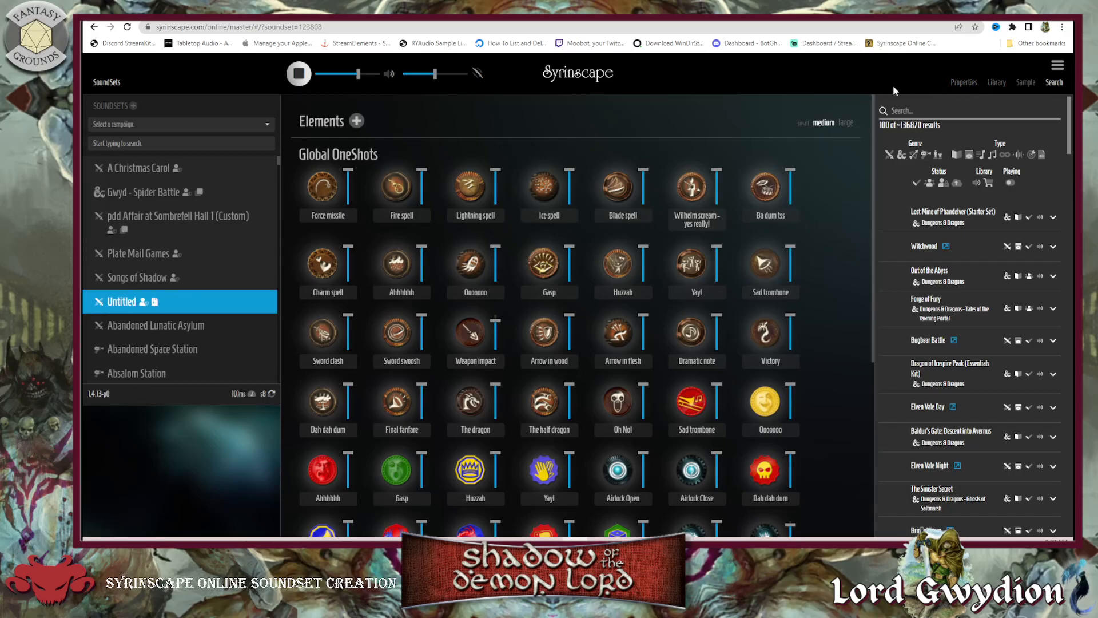
Rename the new SoundSet "A Knife Your Hand" in its properties and keep its category as General Fantasy
left_click(964, 83)
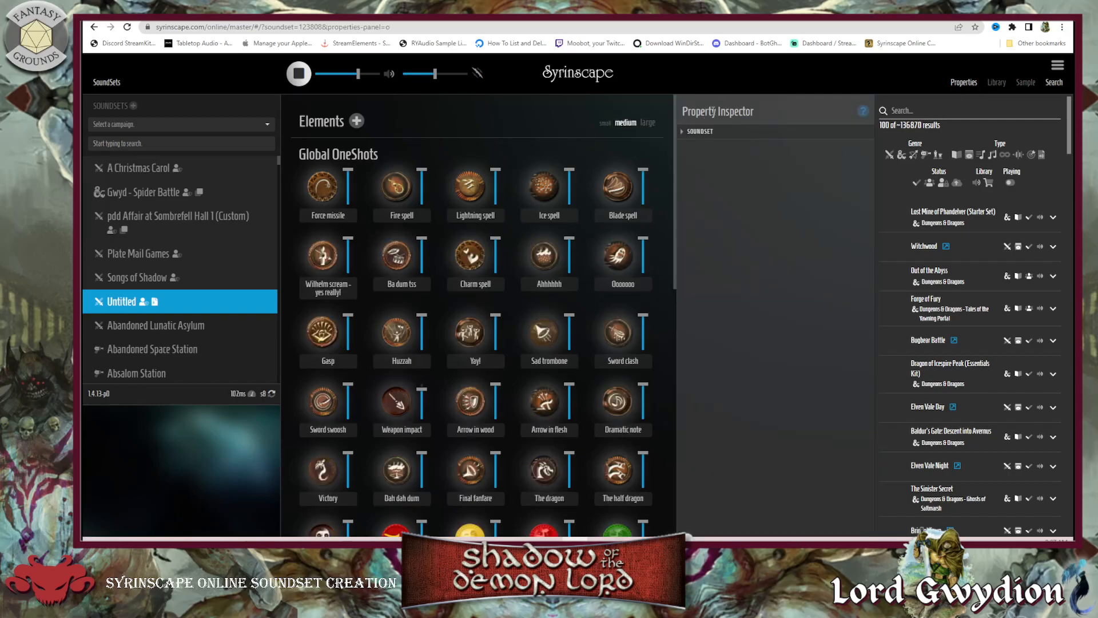
left_click(683, 134)
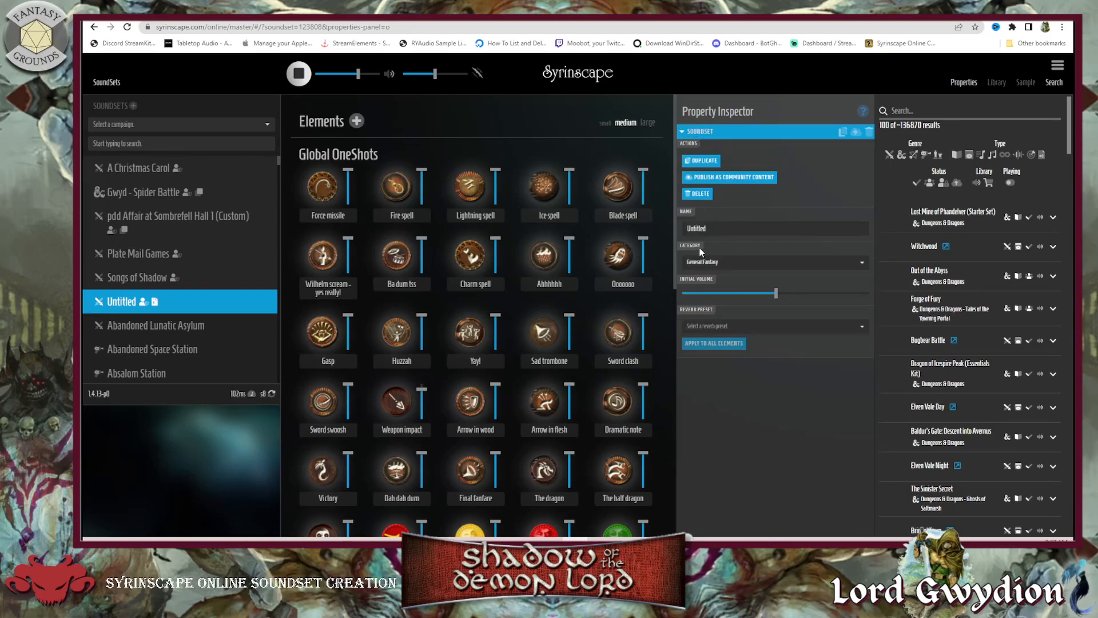
left_click_drag(716, 228, 655, 235)
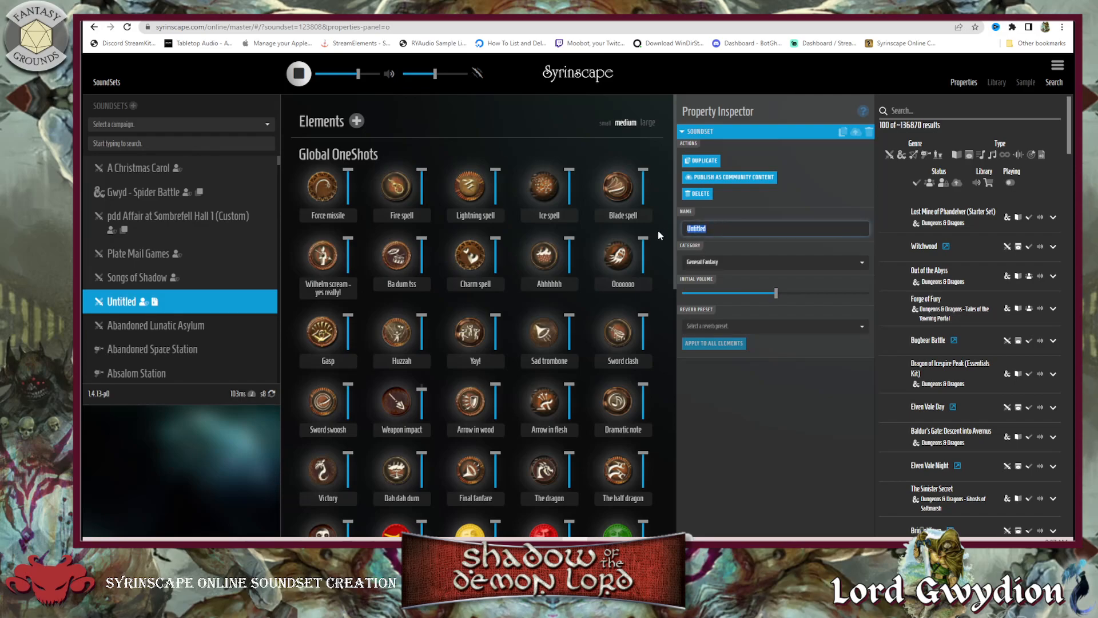
type("A Knife Your Hand")
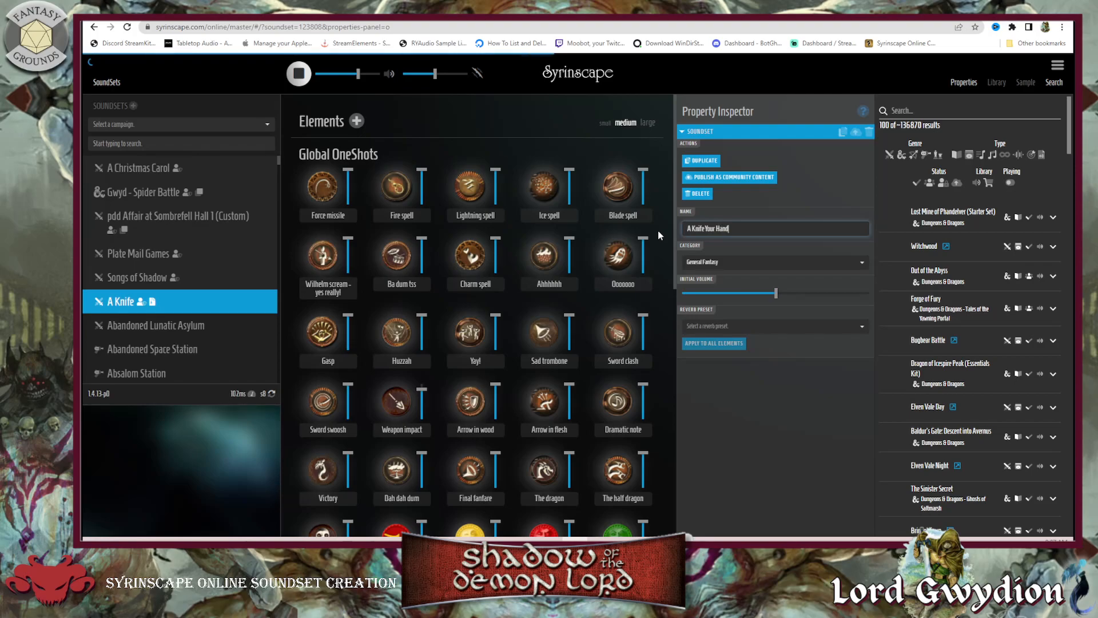
left_click(733, 262)
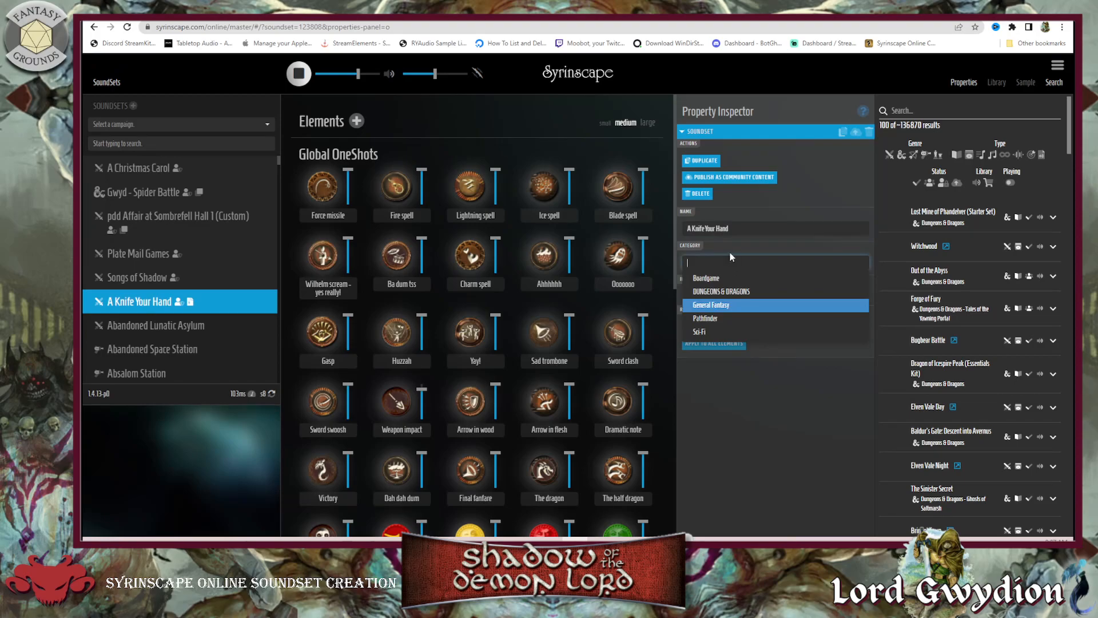
left_click(730, 252)
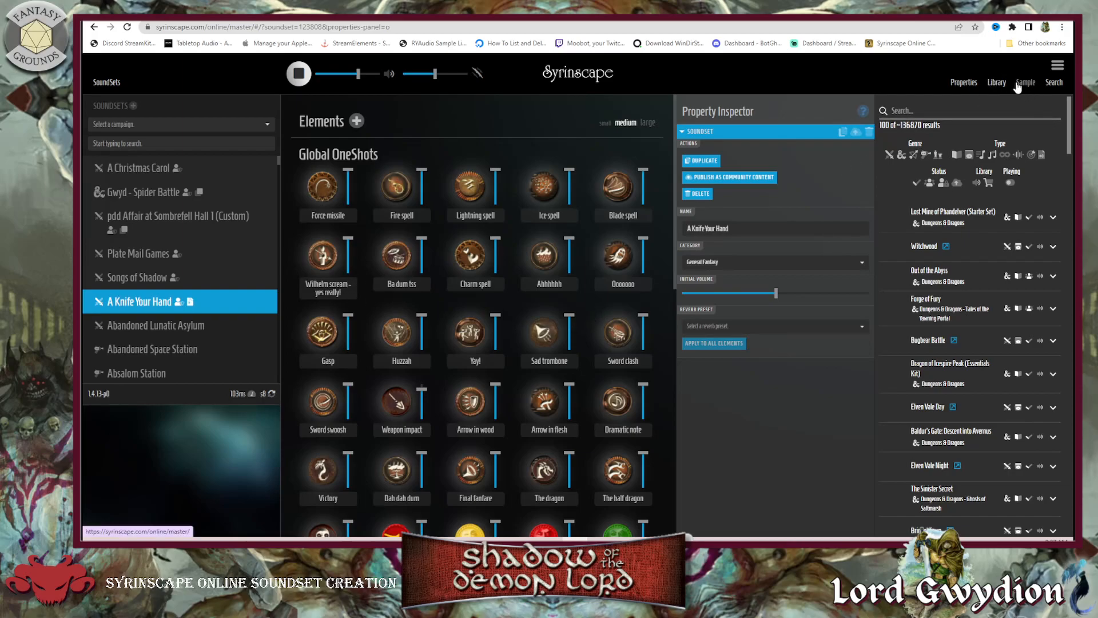
Examine the SoundSet properties alongside the Library's samples and elements searches and the Sample Inspector, leaving only the properties shown
left_click(966, 81)
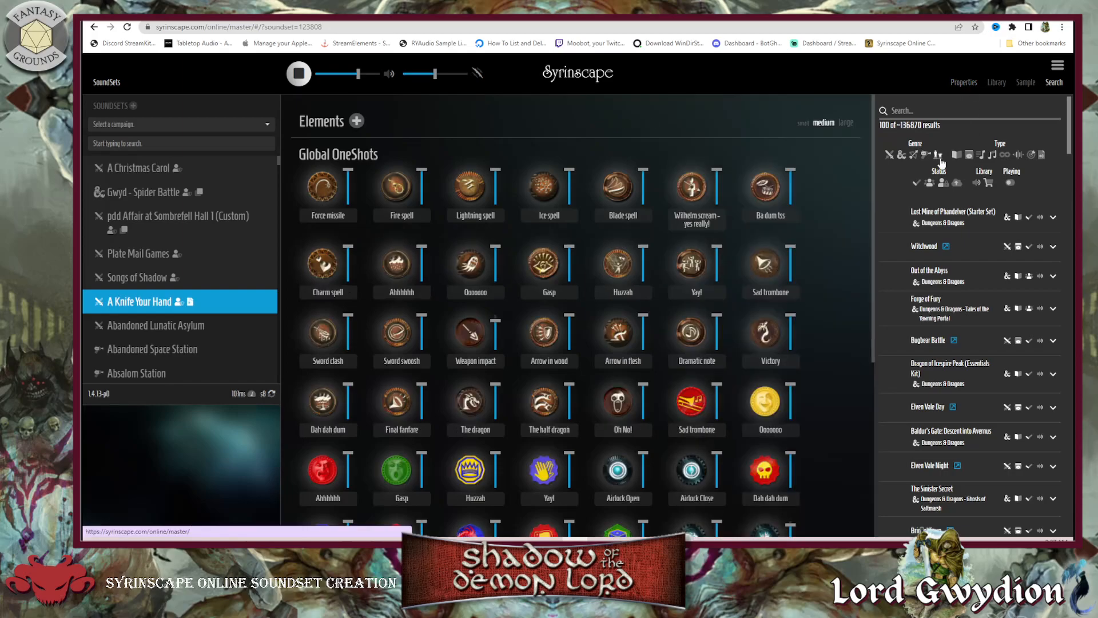
left_click(967, 81)
left_click(997, 82)
left_click(1021, 83)
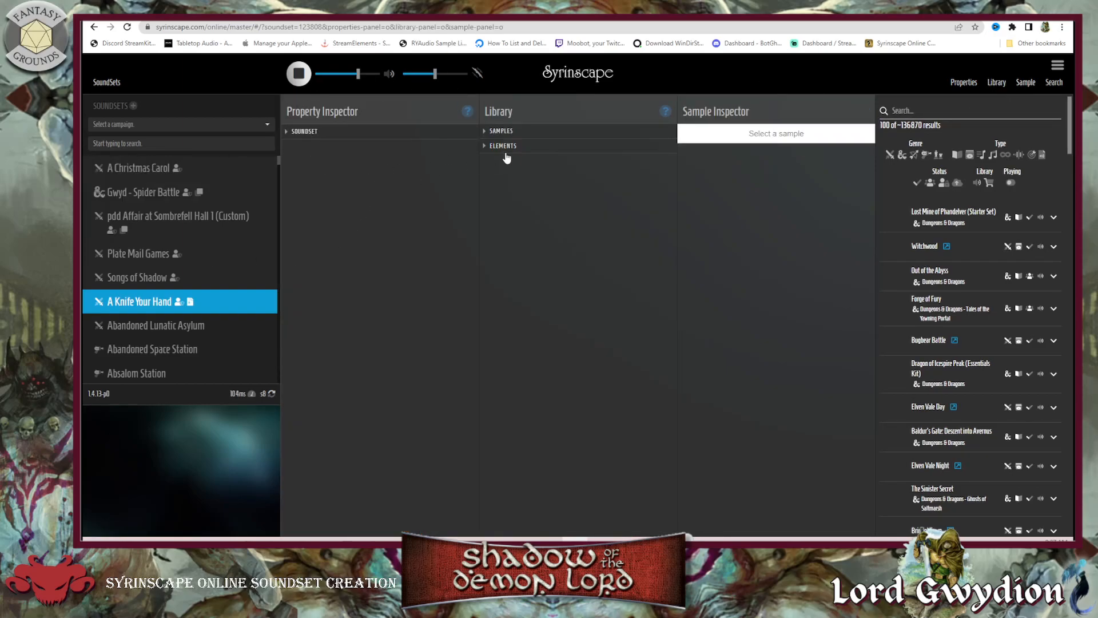
left_click(290, 131)
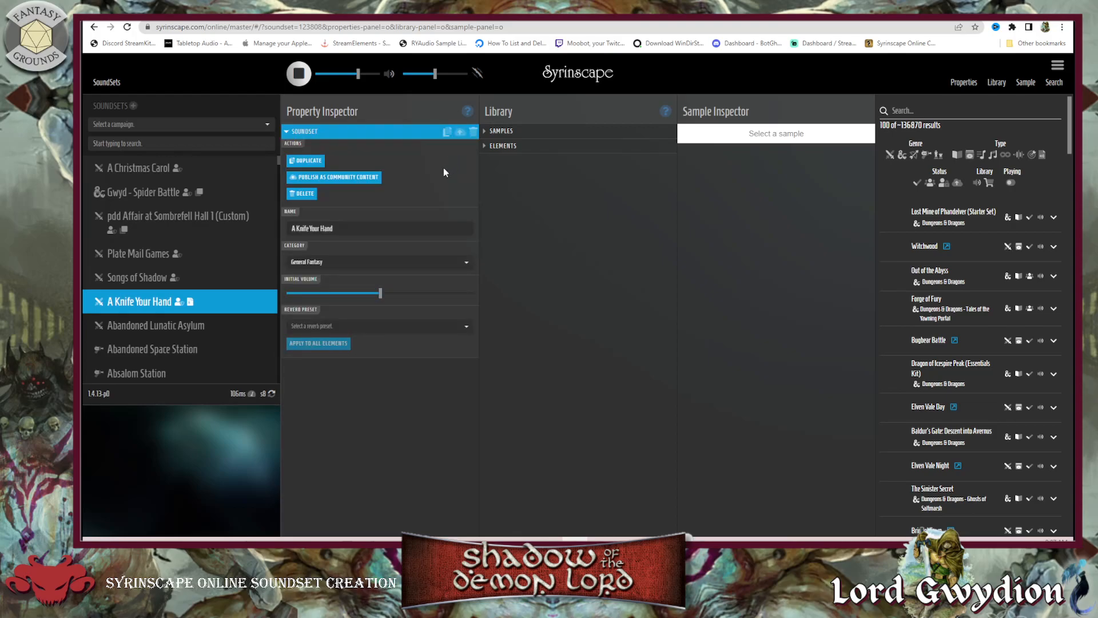
left_click(487, 131)
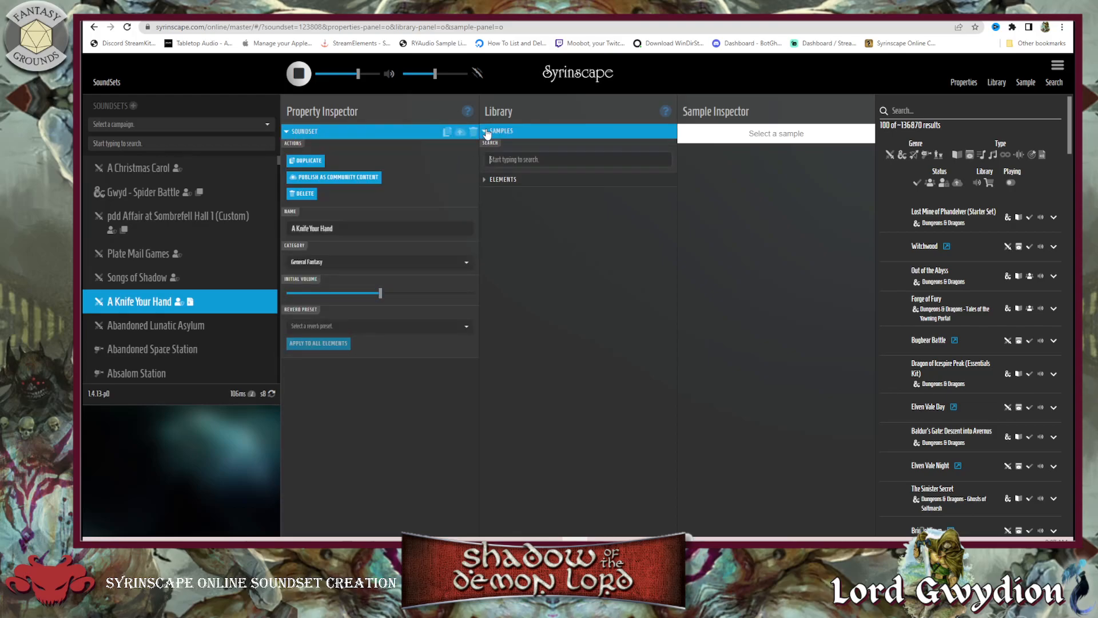
left_click(487, 179)
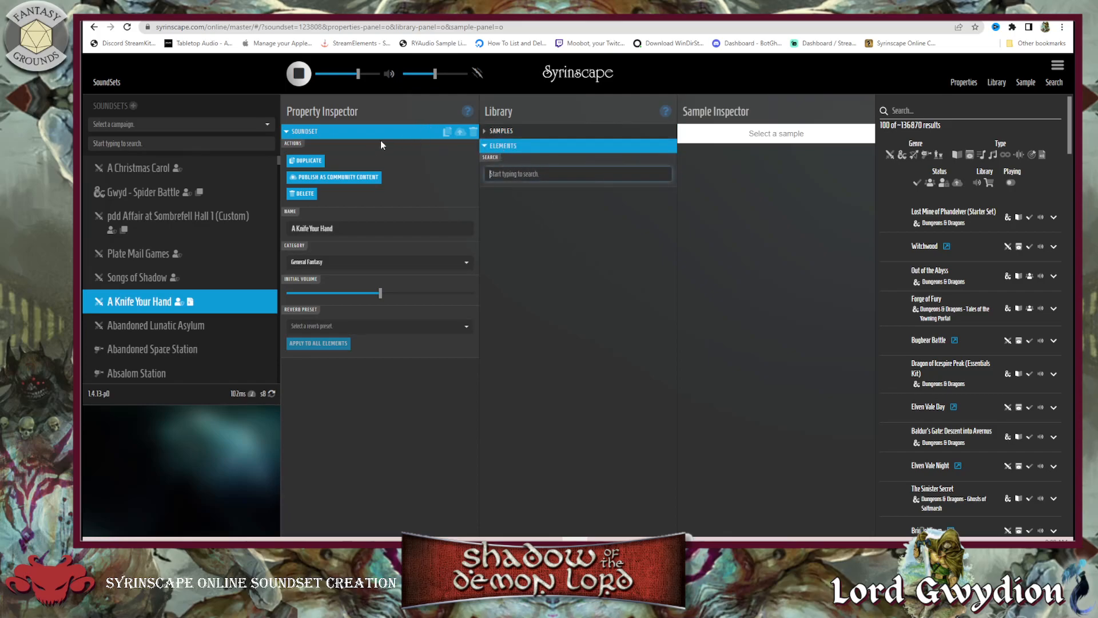
left_click(502, 132)
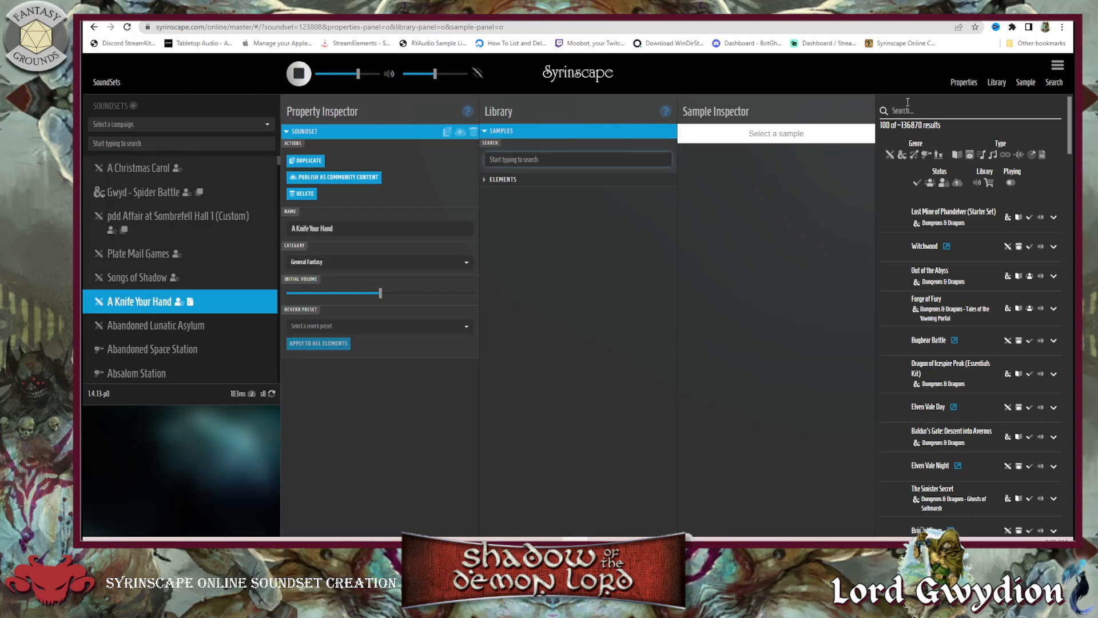
left_click(1026, 84)
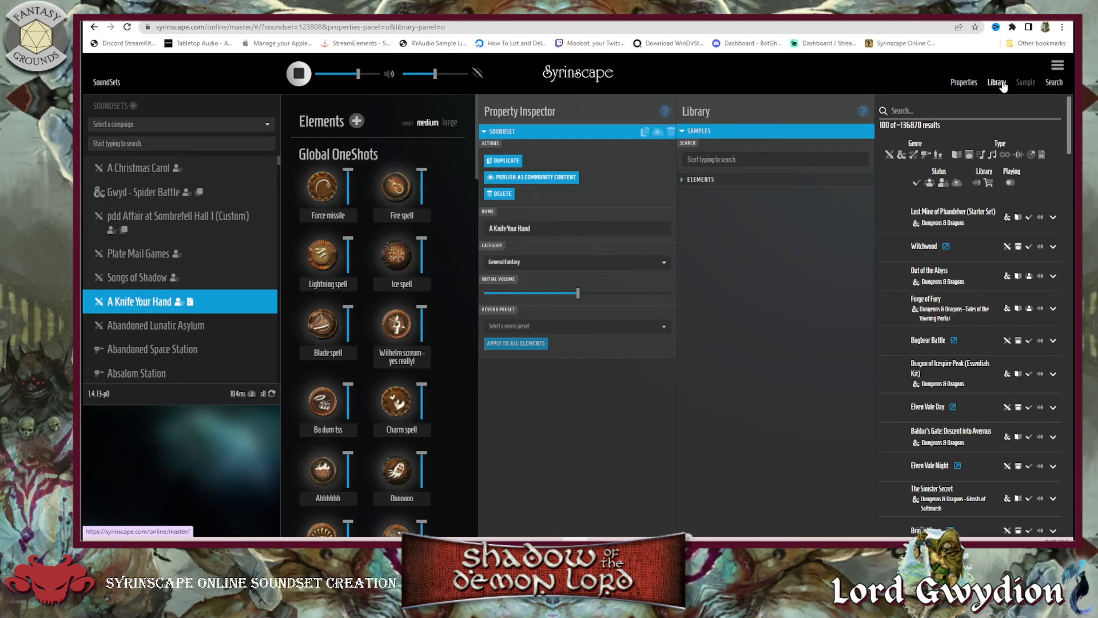
left_click(1001, 85)
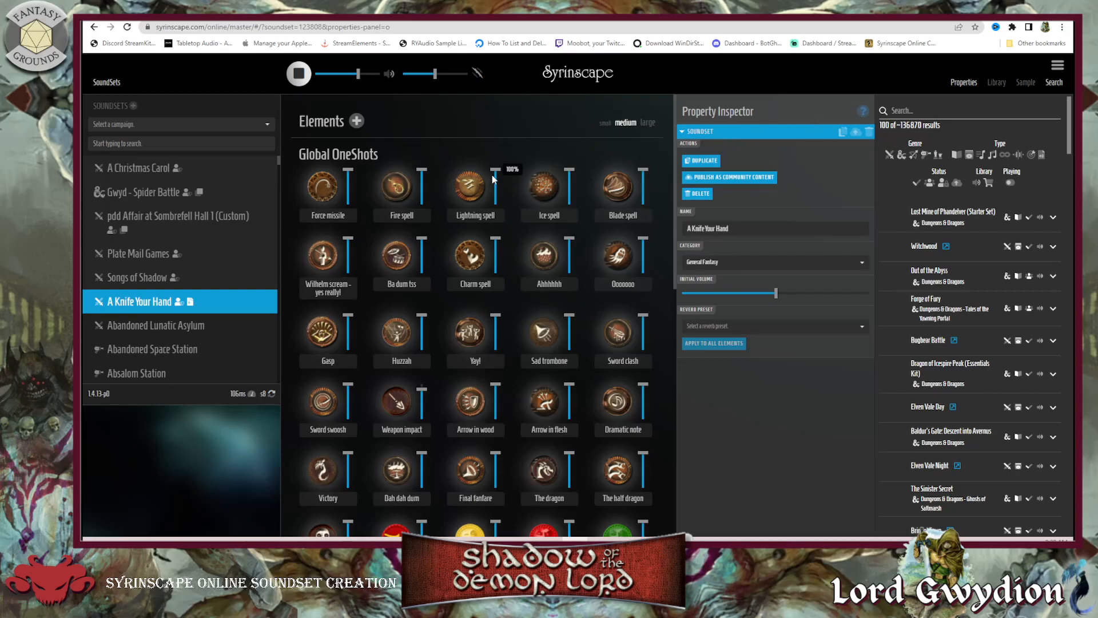
Add a new element to the SoundSet and show only its Element properties expanded
left_click(357, 122)
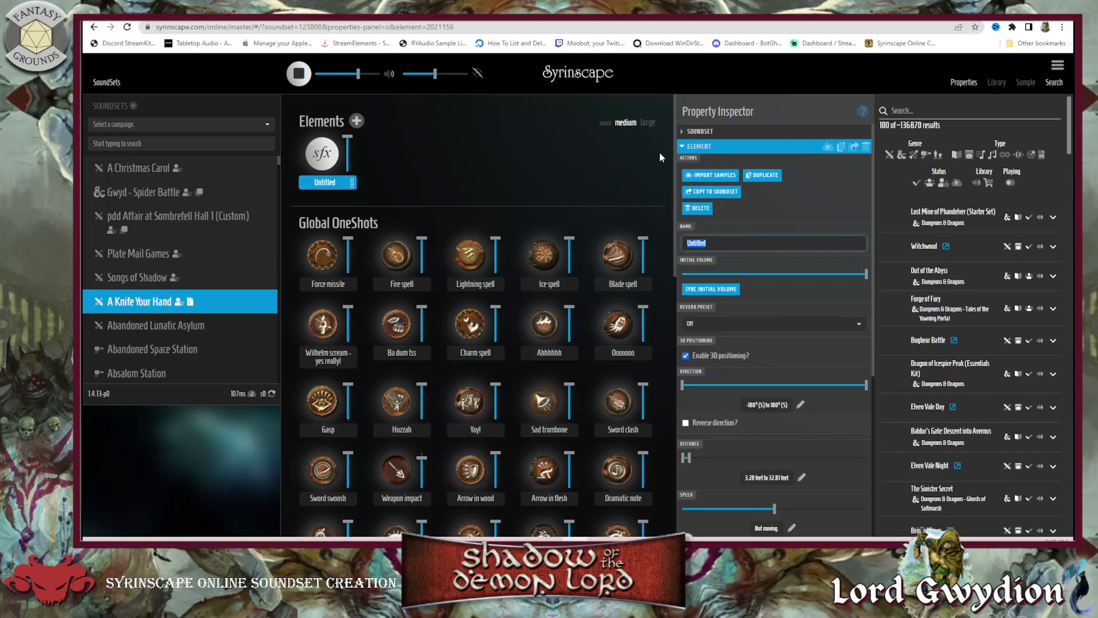
left_click(683, 133)
left_click(683, 132)
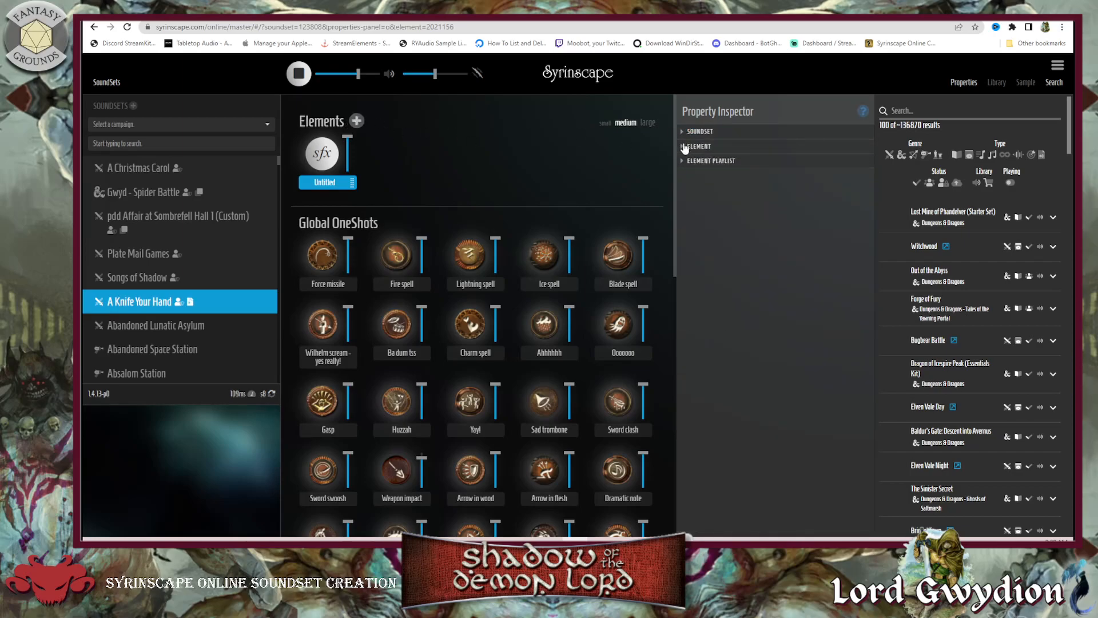
left_click(683, 147)
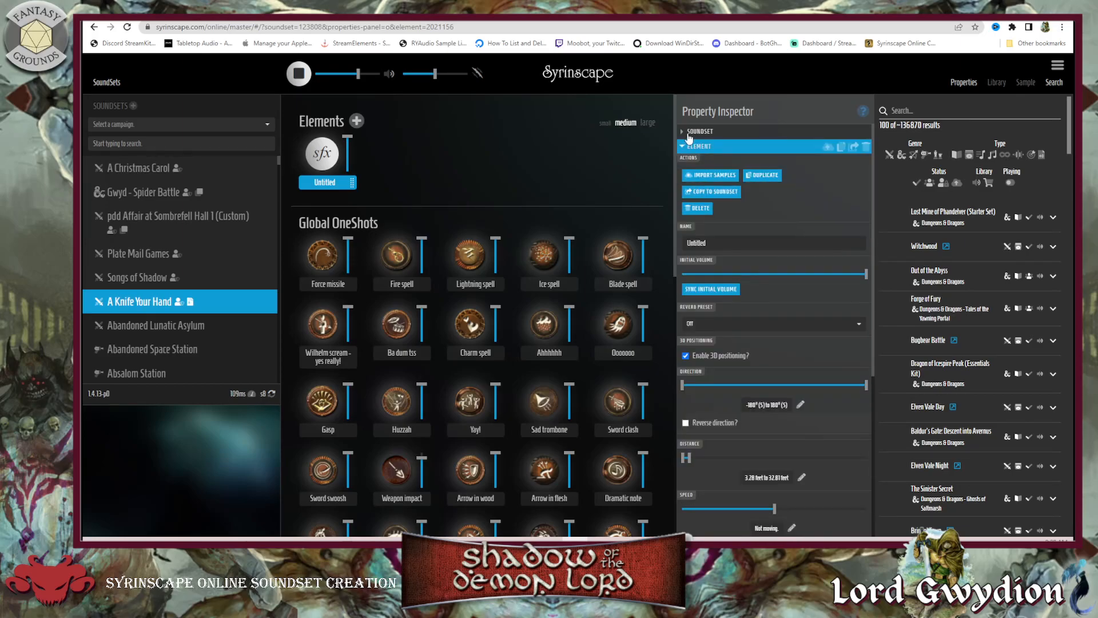
Open the moods of the "A Knife Your Hand" SoundSet and consult the planned sound list in the text notes
left_click(130, 306)
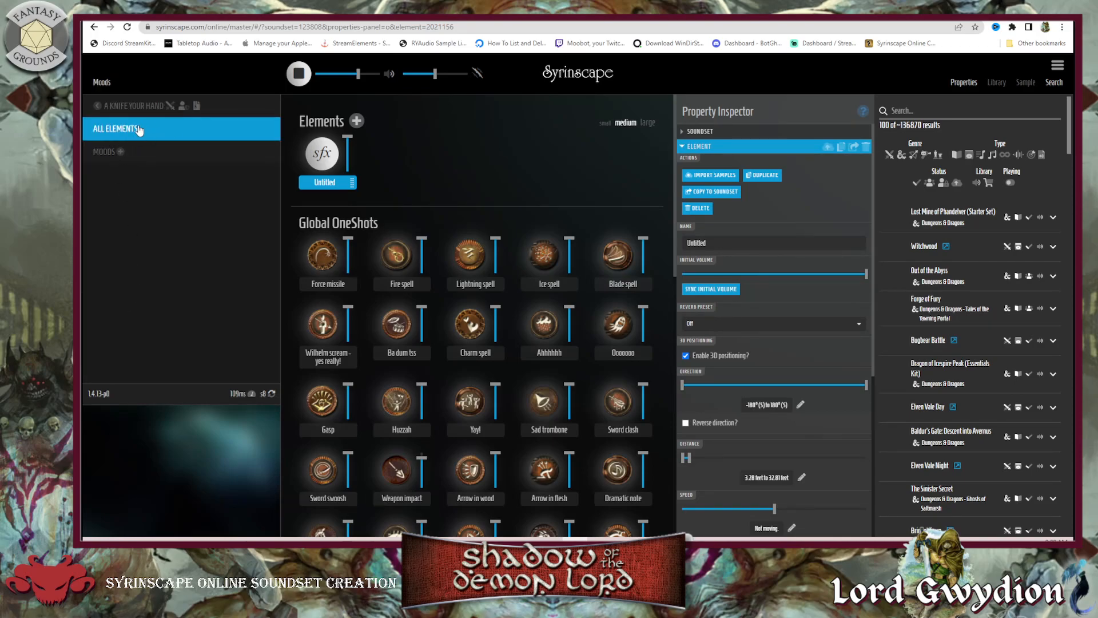
key("alt+Tab")
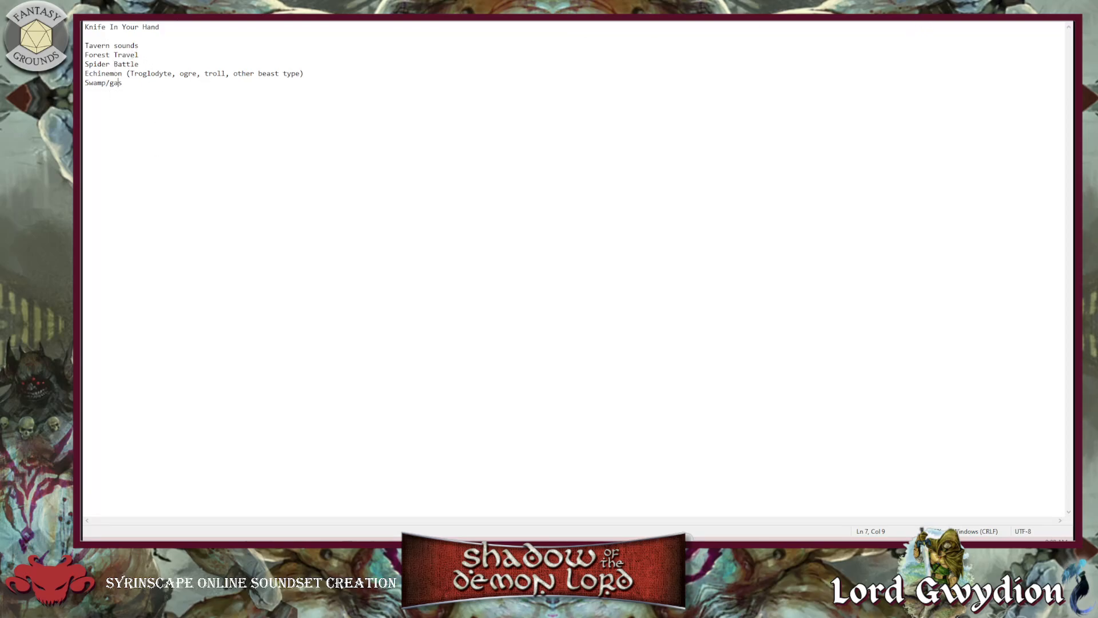
key("alt+Tab")
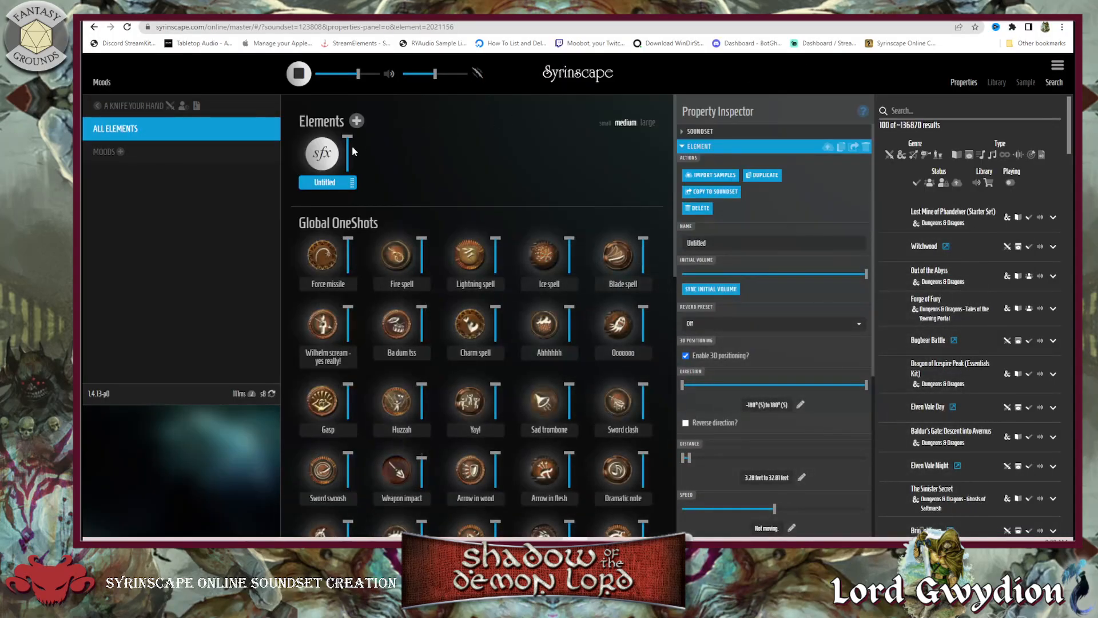
Add a mood to the SoundSet and name it "Tavern Sound"
left_click(120, 151)
key("BackSpace")
key("BackSpace")
key("BackSpace")
key("BackSpace")
key("BackSpace")
key("BackSpace")
key("BackSpace")
key("BackSpace")
type("Taven")
key("BackSpace")
key("BackSpace")
type("ern")
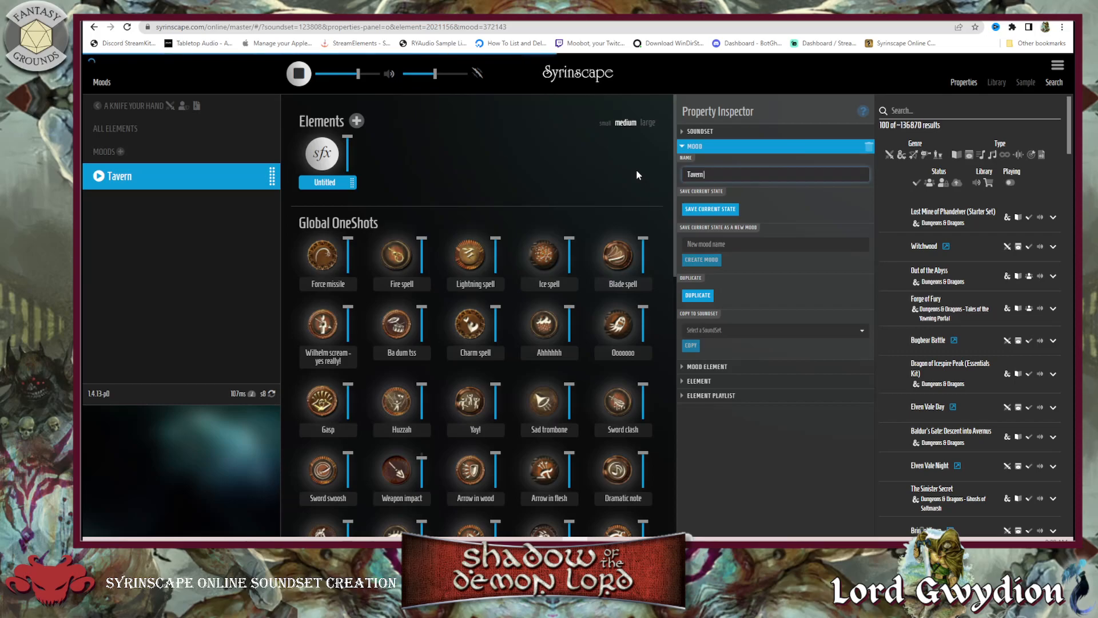
type(" Sound")
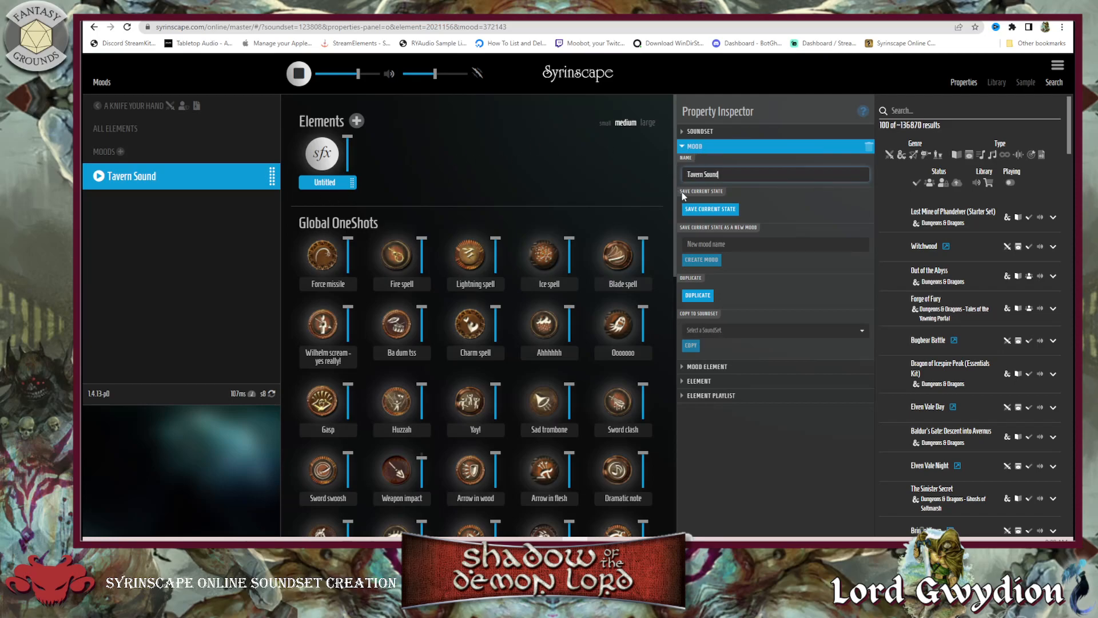
Examine the SoundSet, Mood and Mood Element properties for the Tavern Sound mood
left_click(693, 132)
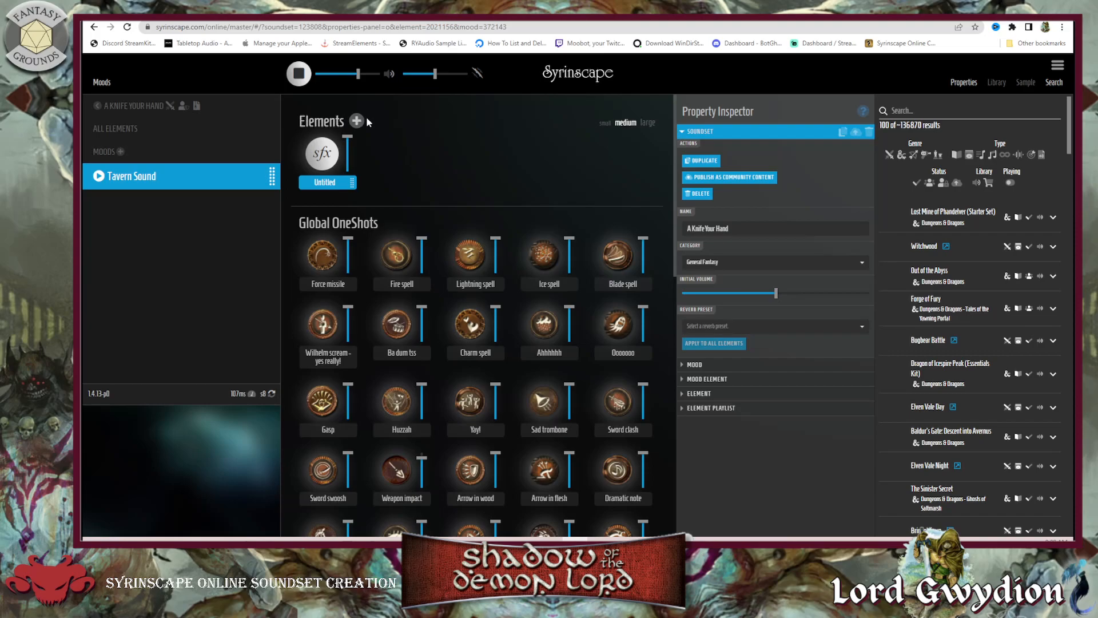
left_click(198, 187)
left_click(695, 364)
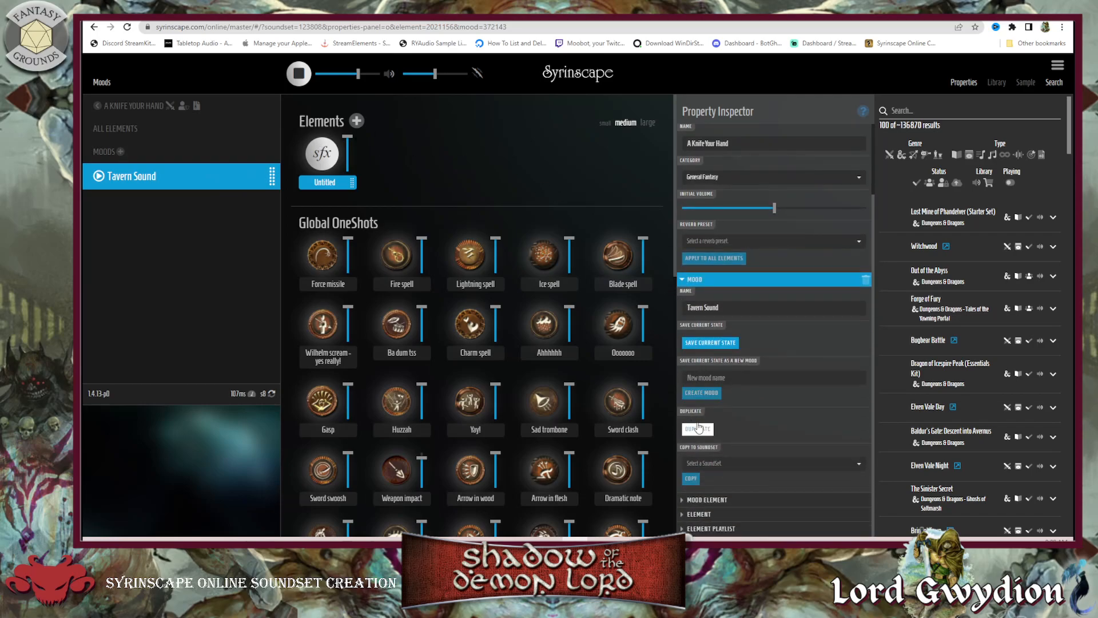
left_click(685, 502)
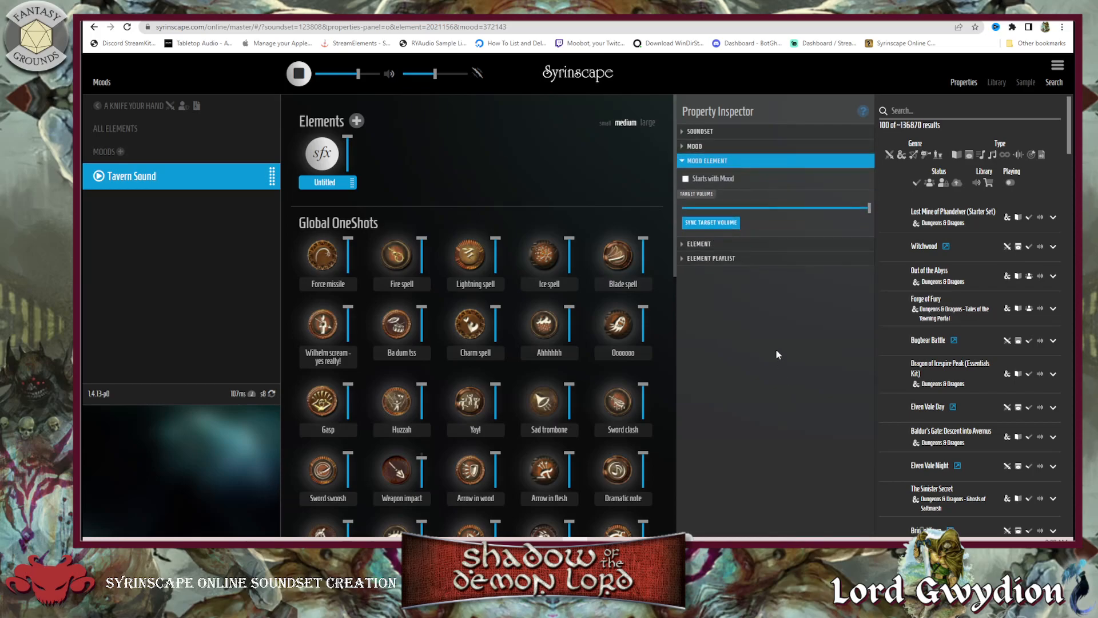
Expand the Element properties of the untitled element and review its settings
left_click(683, 247)
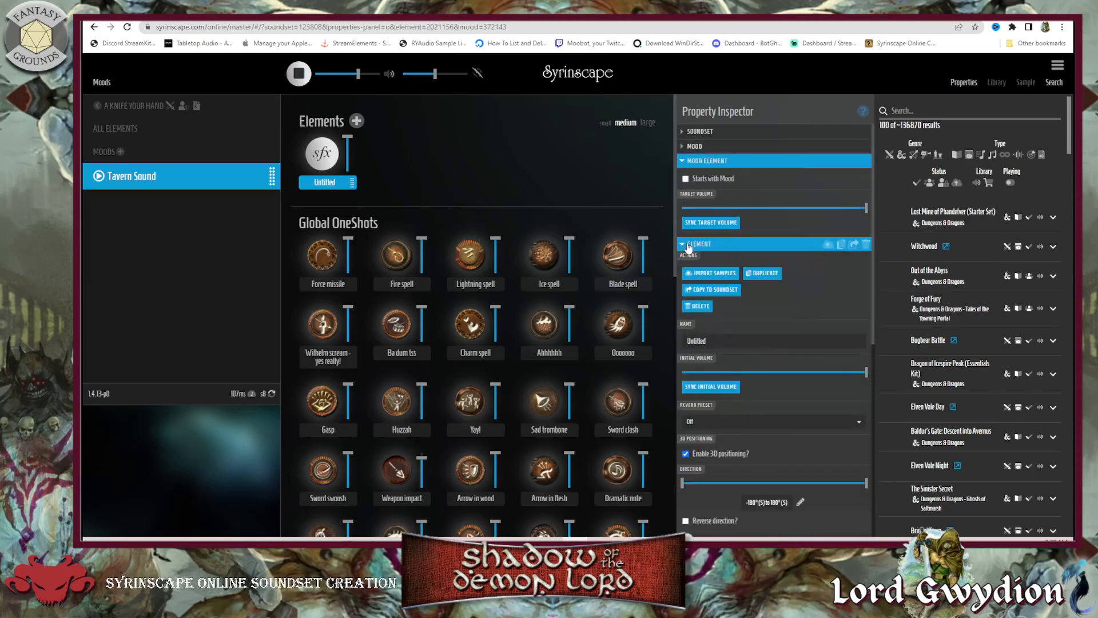
scroll(749, 300, "down", 1)
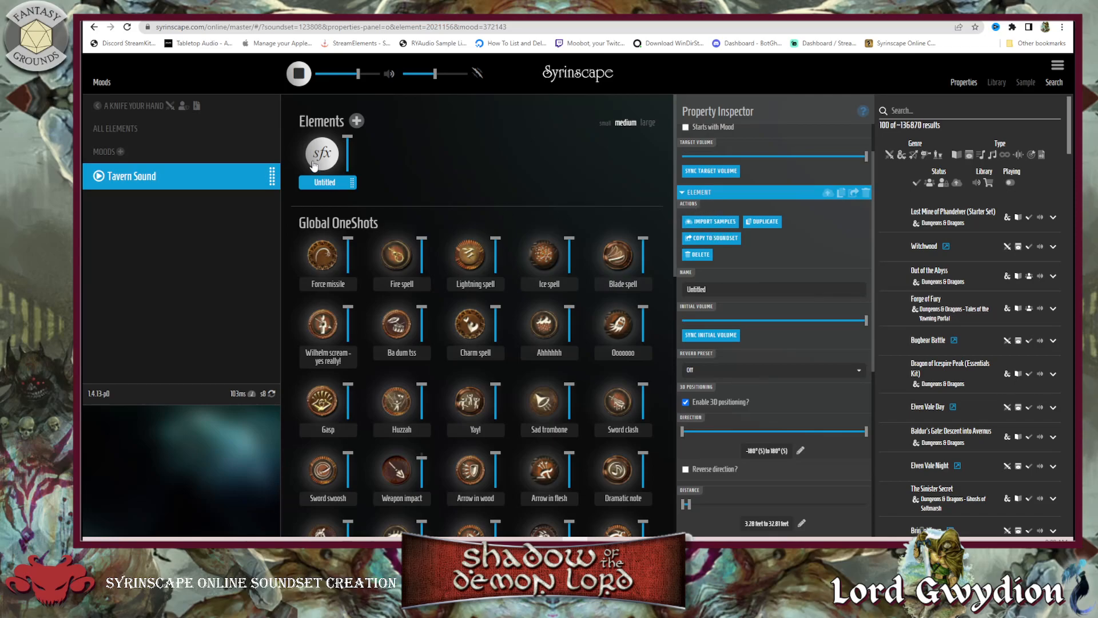
scroll(716, 270, "up", 1)
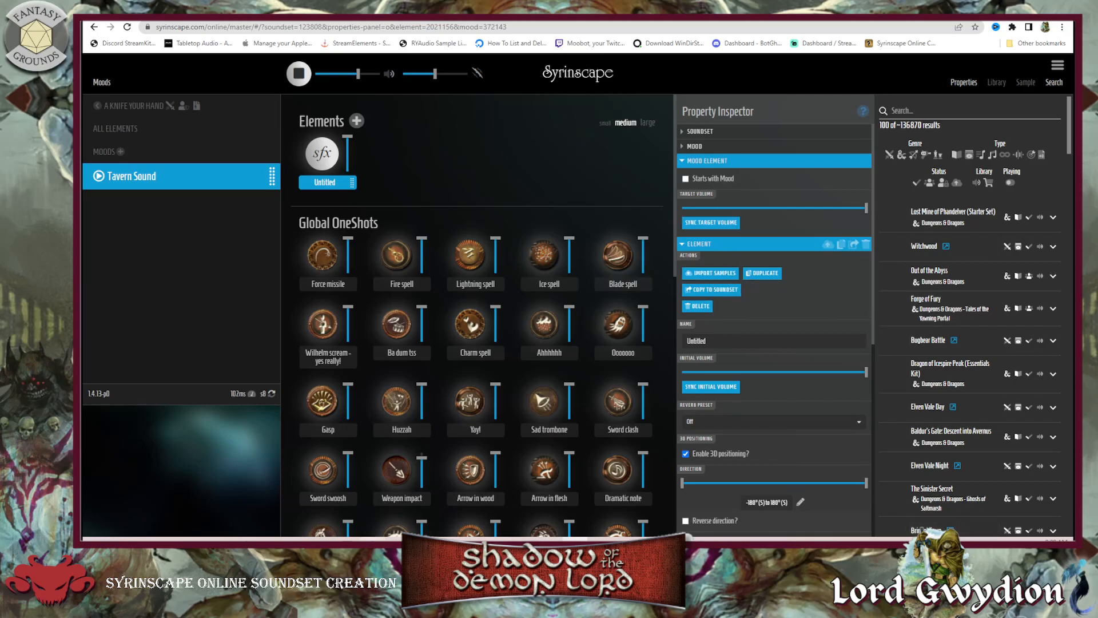
Switch to the sound sample library application and search all text columns for "tavern"
key("alt+Tab")
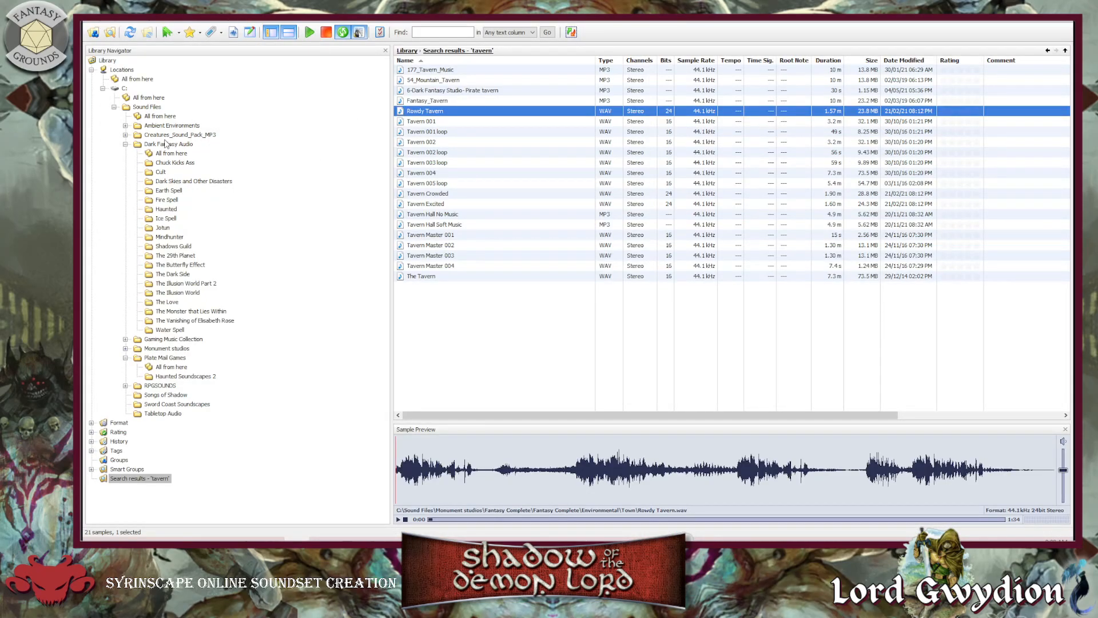
left_click(449, 33)
type("tavent")
key("Return")
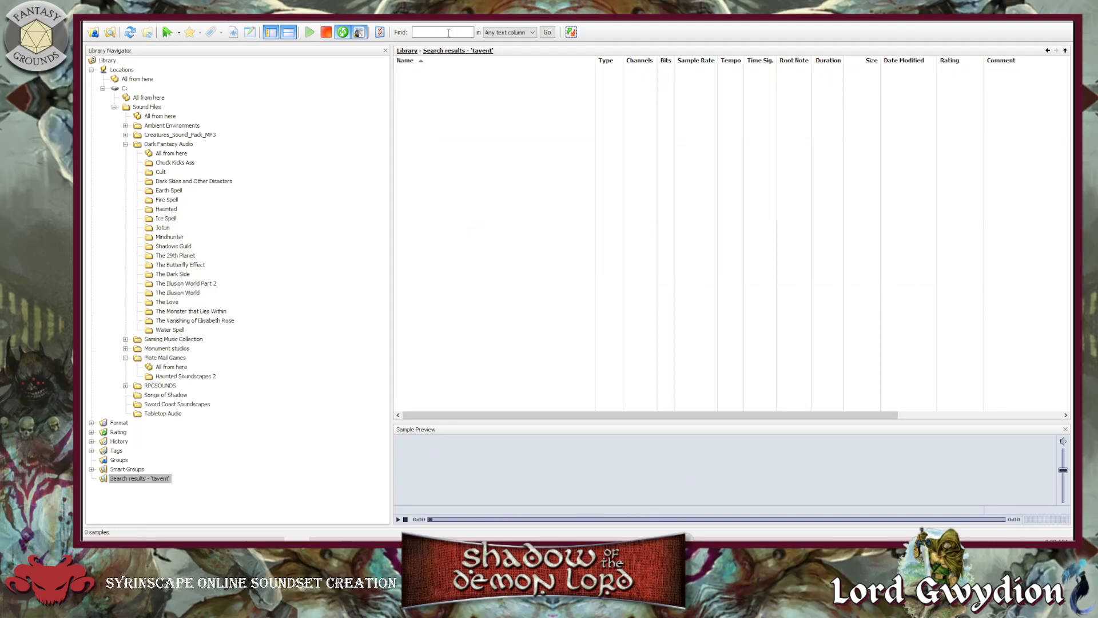
type("tavern")
key("Return")
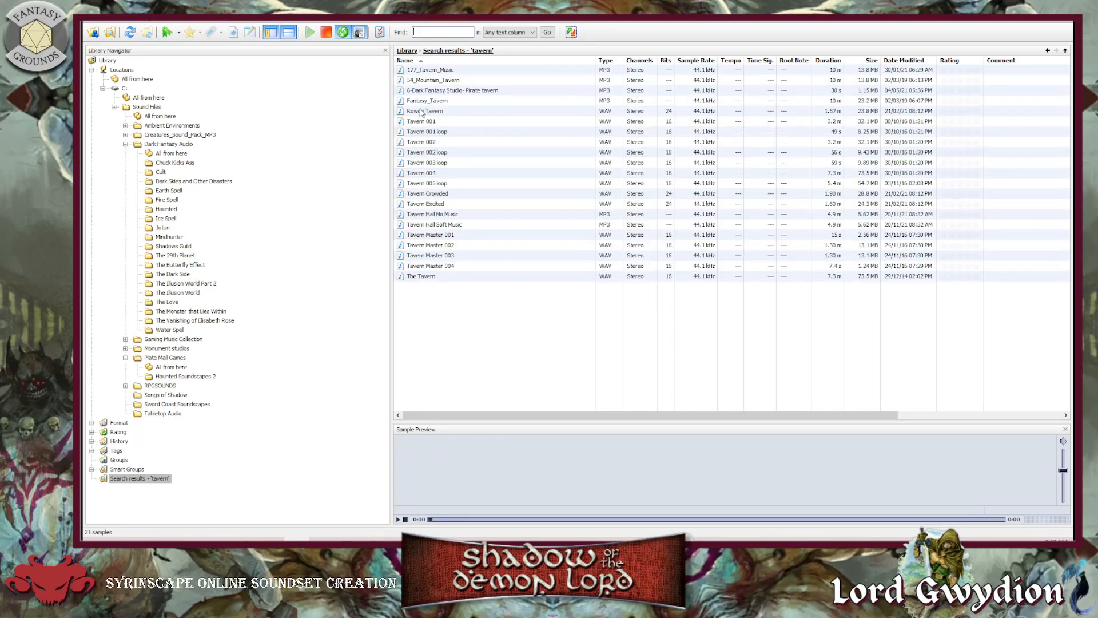
Audition the 177_Tavern_Music, 54_Mountain_Tavern and Fantasy_Tavern samples, stop playback and return to Syrinscape
left_click(430, 72)
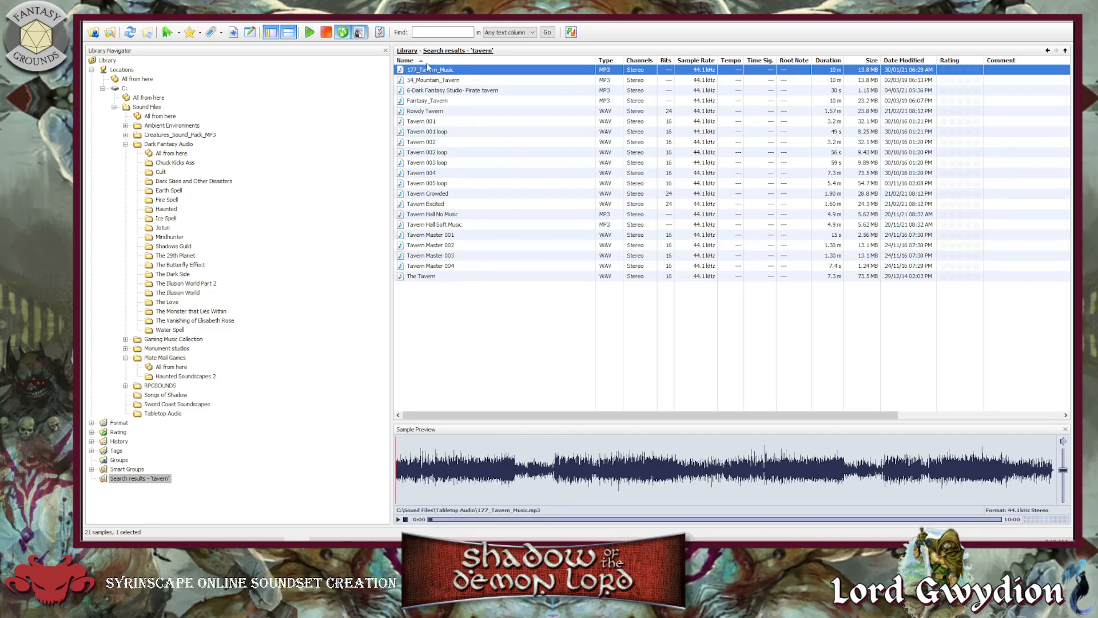
left_click(438, 80)
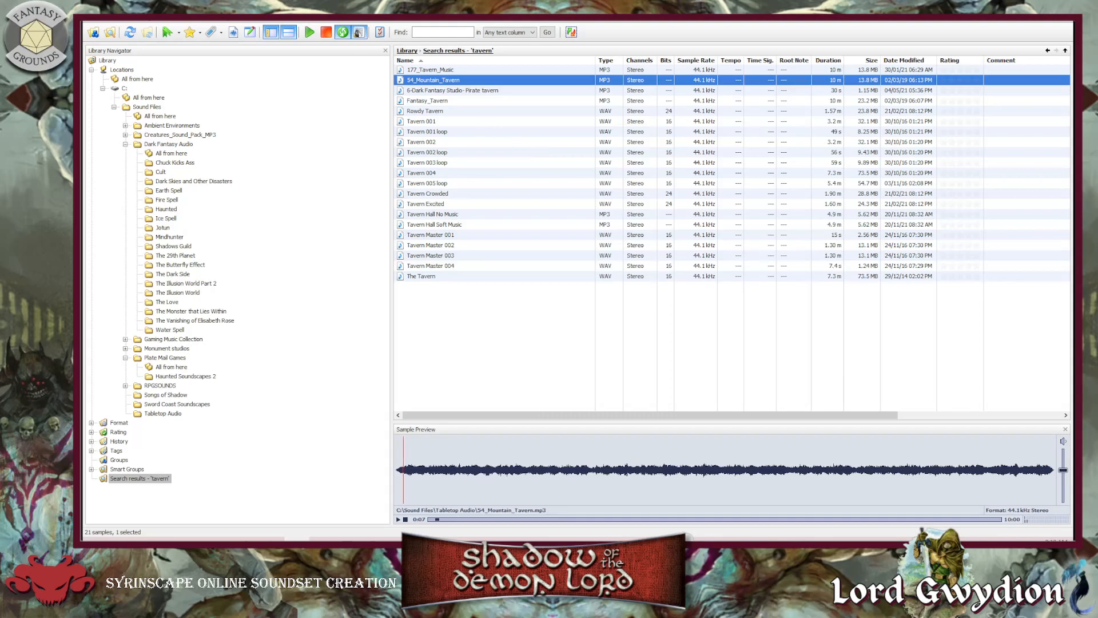
left_click(326, 35)
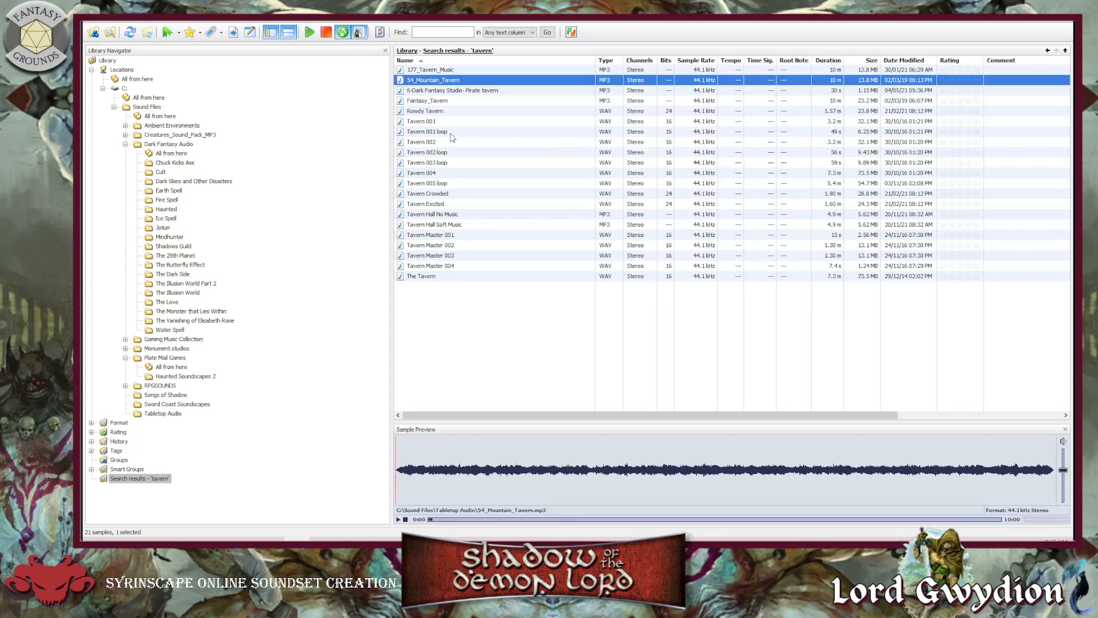
left_click(461, 101)
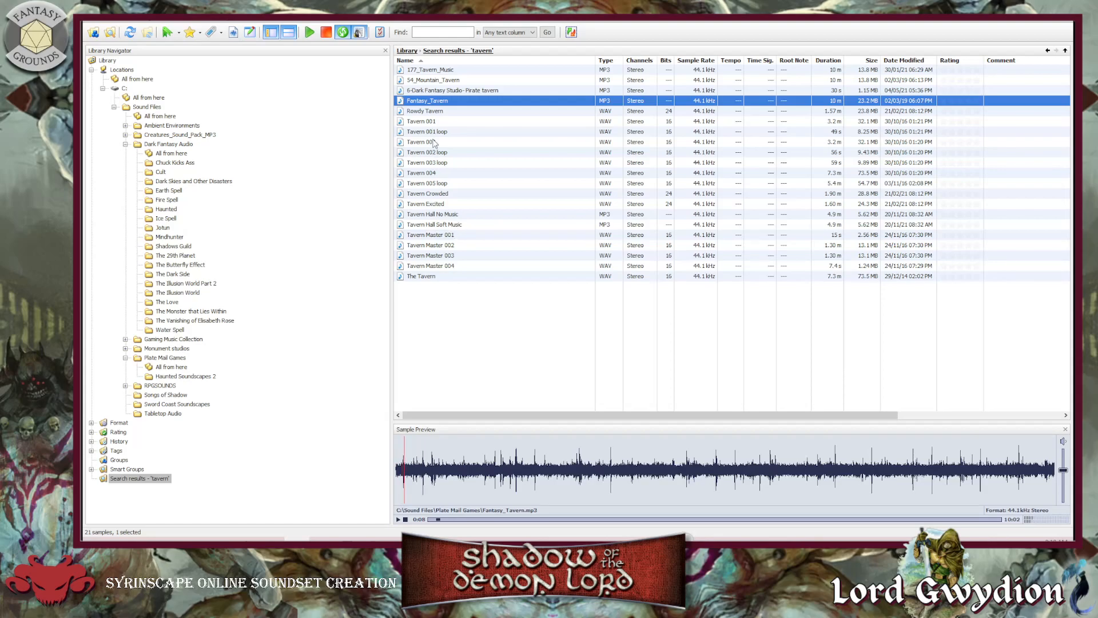
left_click(327, 32)
left_click(1062, 7)
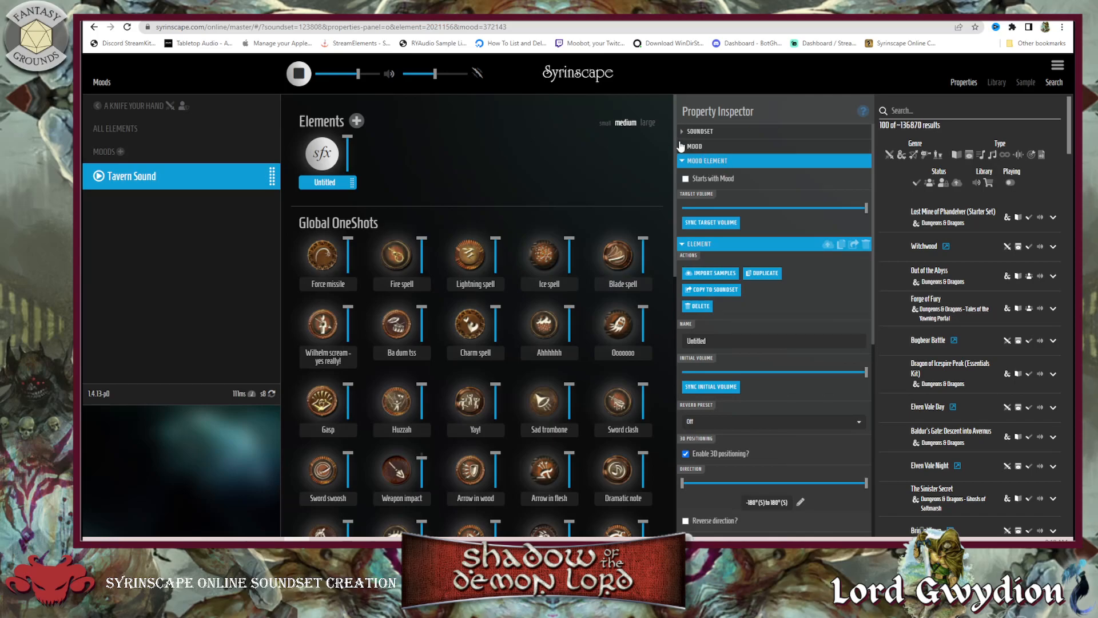
Set the sample import's default attribution to Other with a note that samples are private to the uploader, and try uploading without a file
left_click(684, 147)
scroll(712, 284, "down", 2)
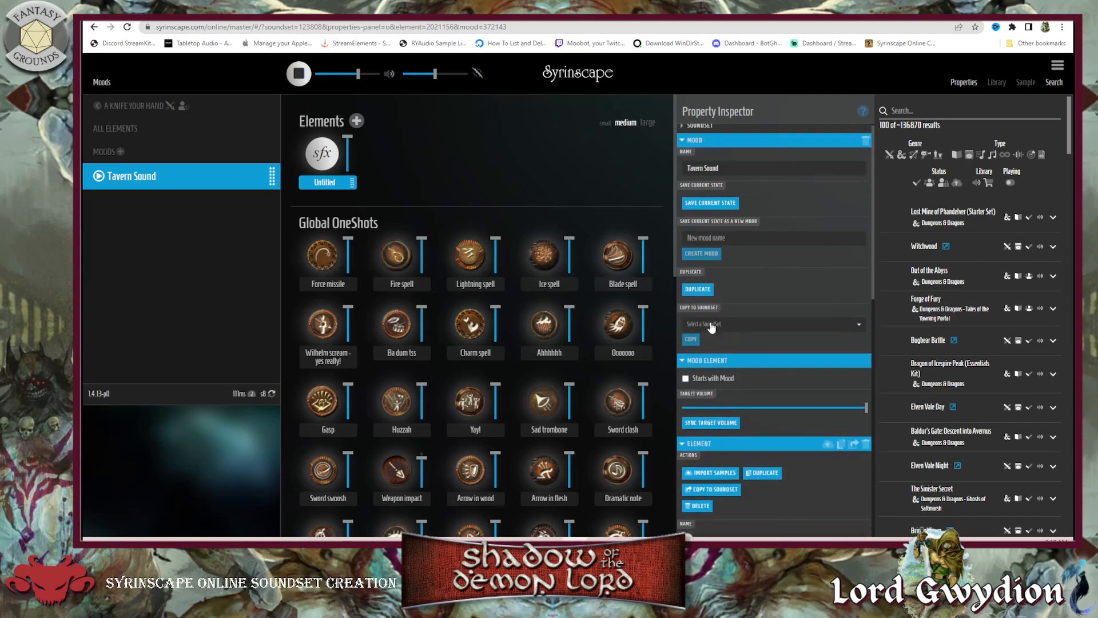
scroll(709, 323, "down", 3)
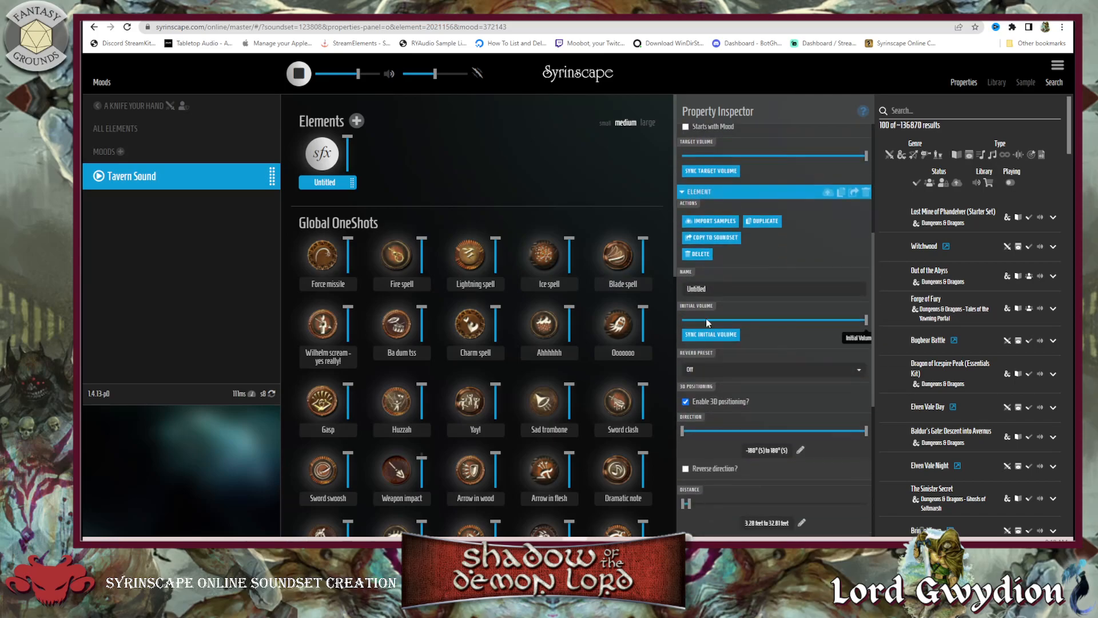
left_click(708, 222)
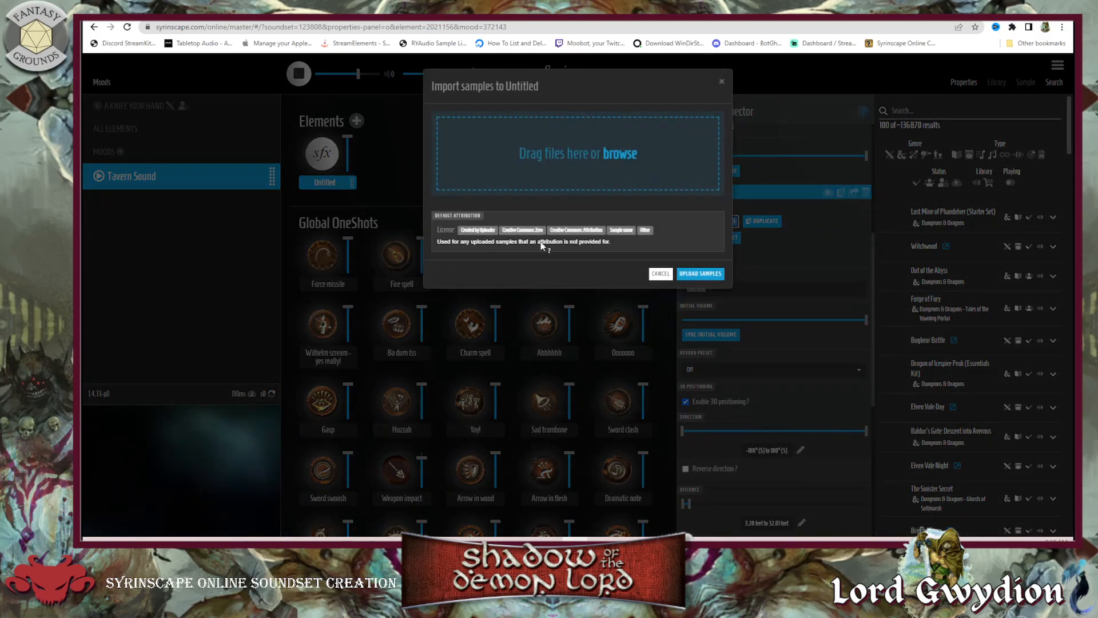
left_click(644, 230)
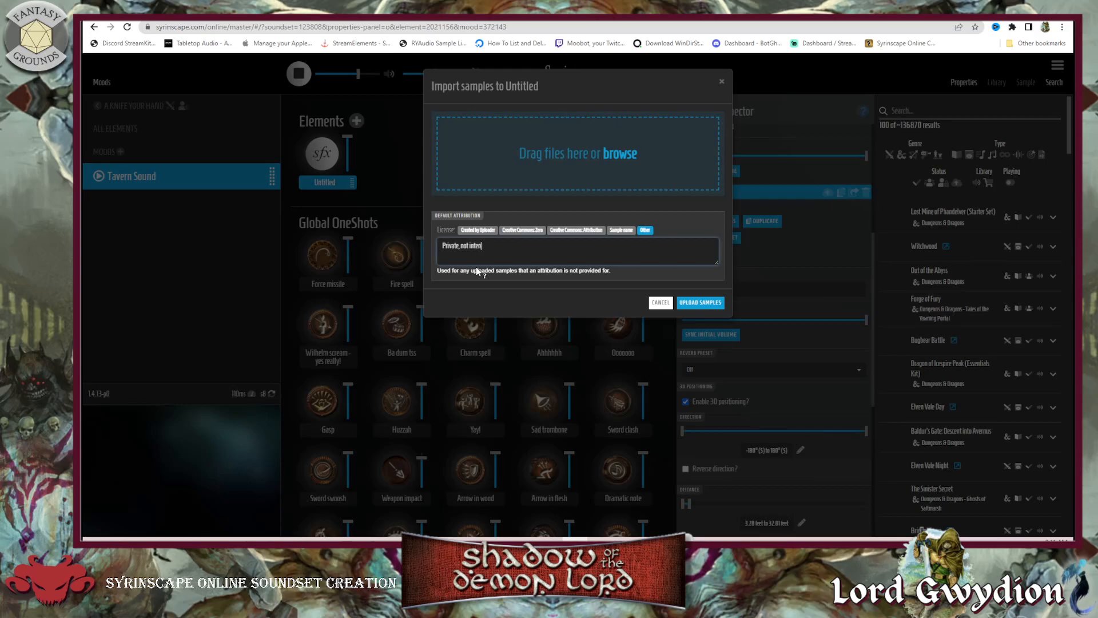
type("yone except Gwydion.")
left_click(708, 304)
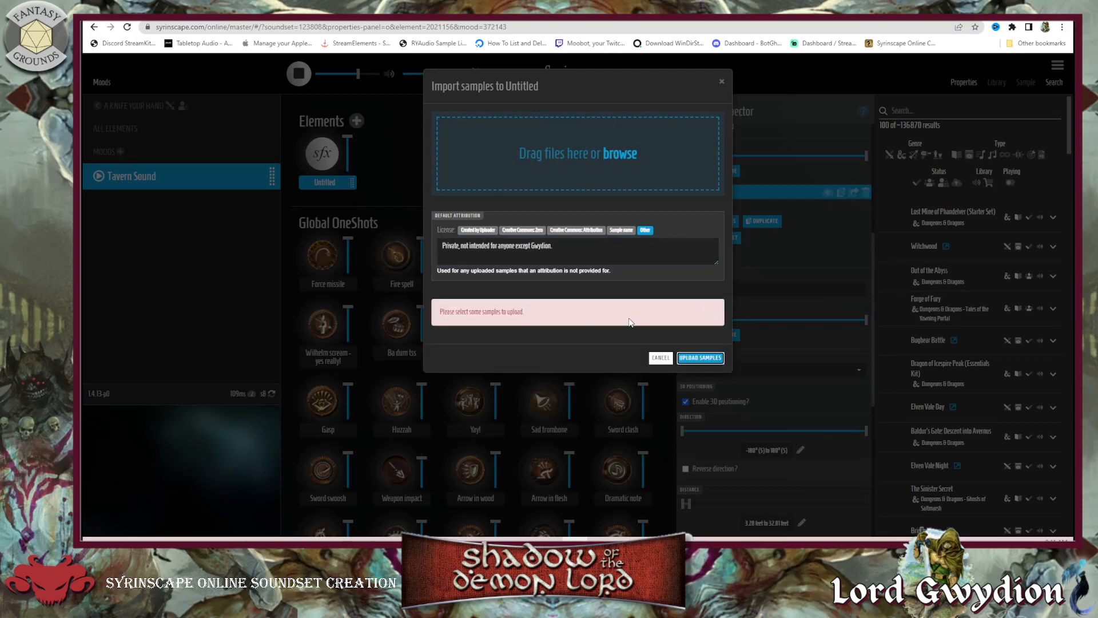
left_click(666, 360)
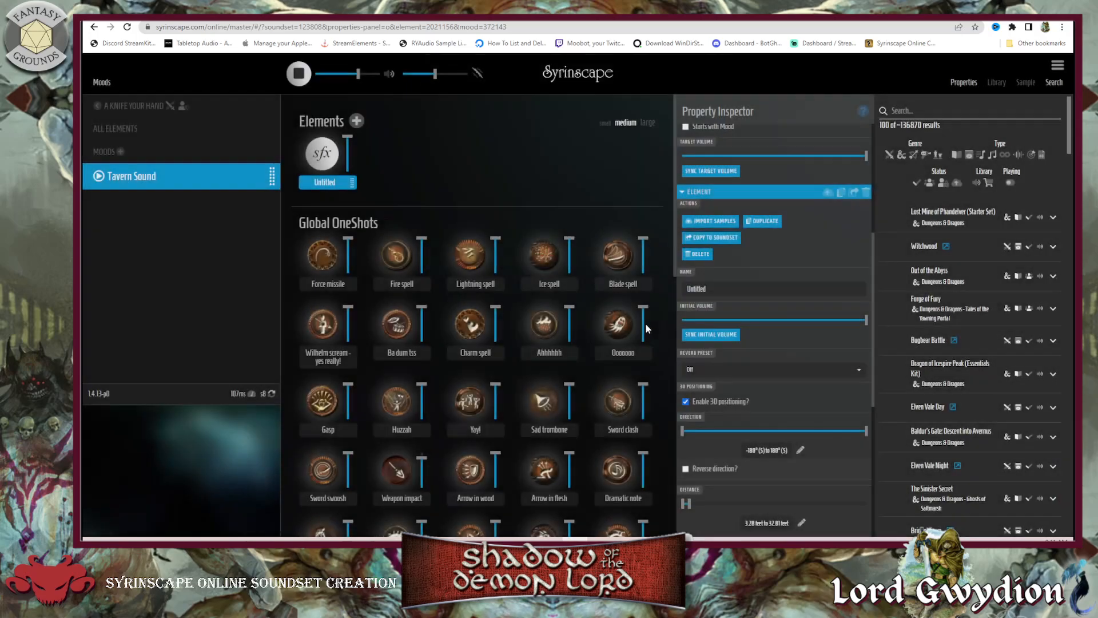
Import the Fantasy_Tavern.mp3 sample into the untitled element and close the upload dialog
left_click(715, 223)
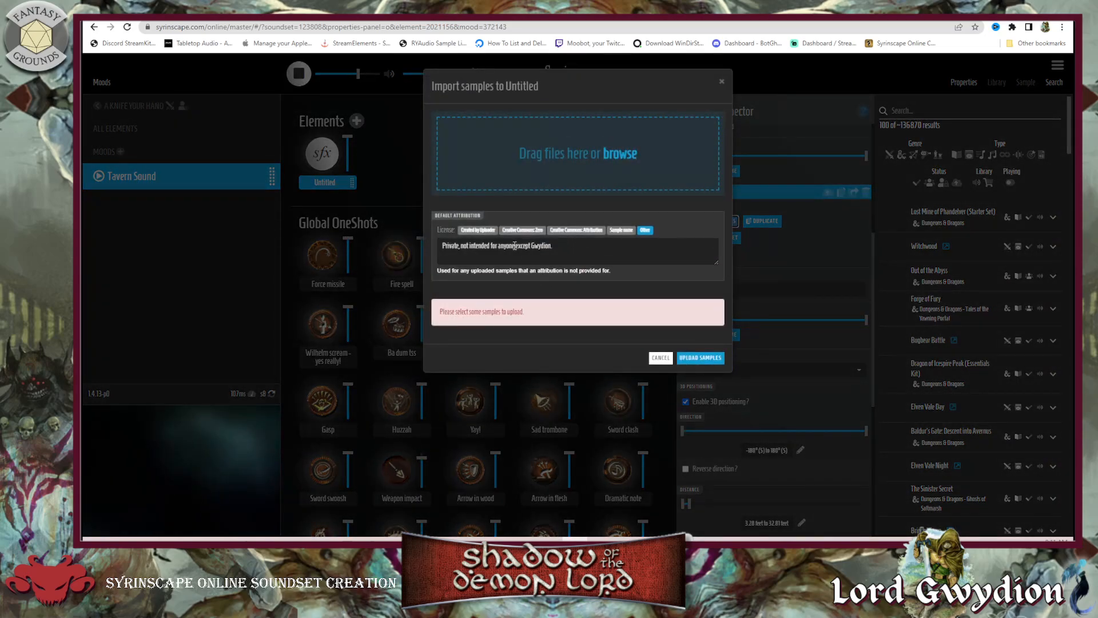
left_click(629, 160)
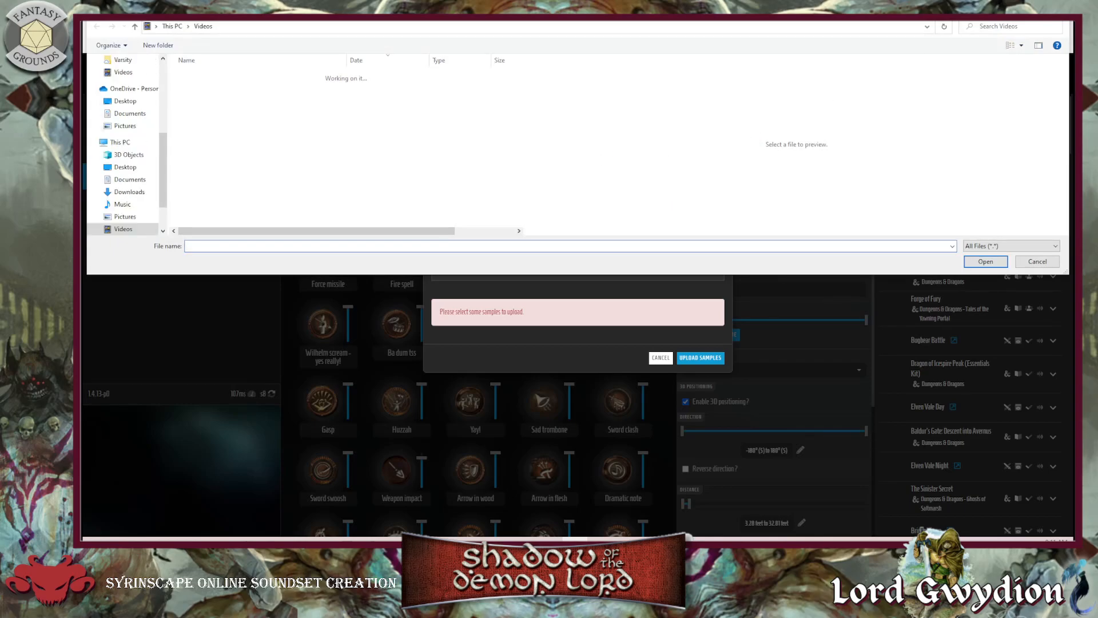
key("Escape")
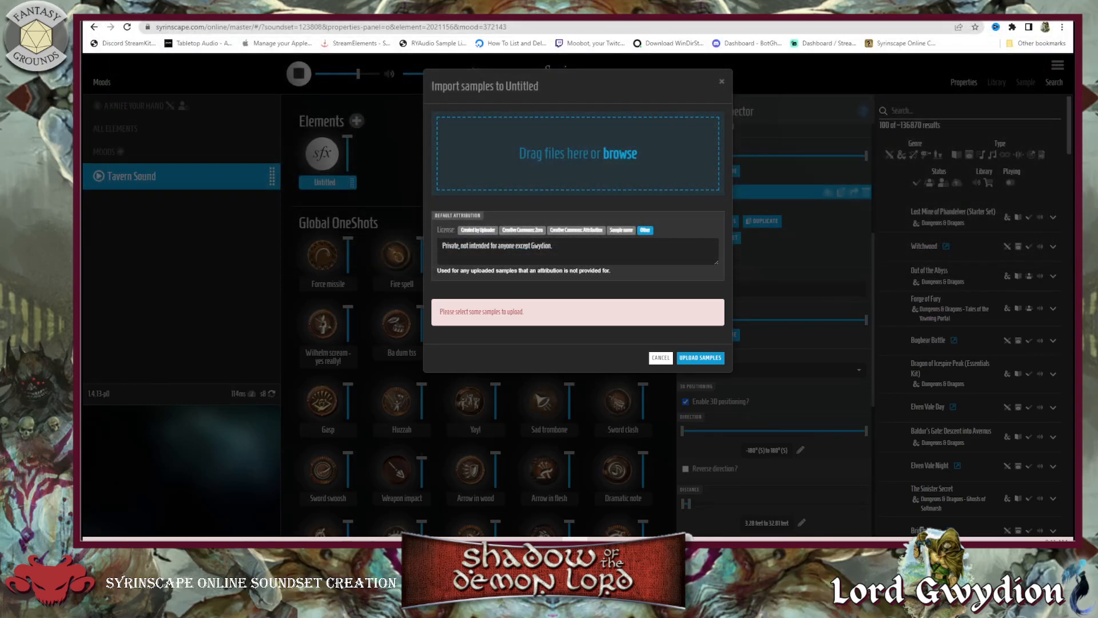
left_click_drag(933, 171, 588, 148)
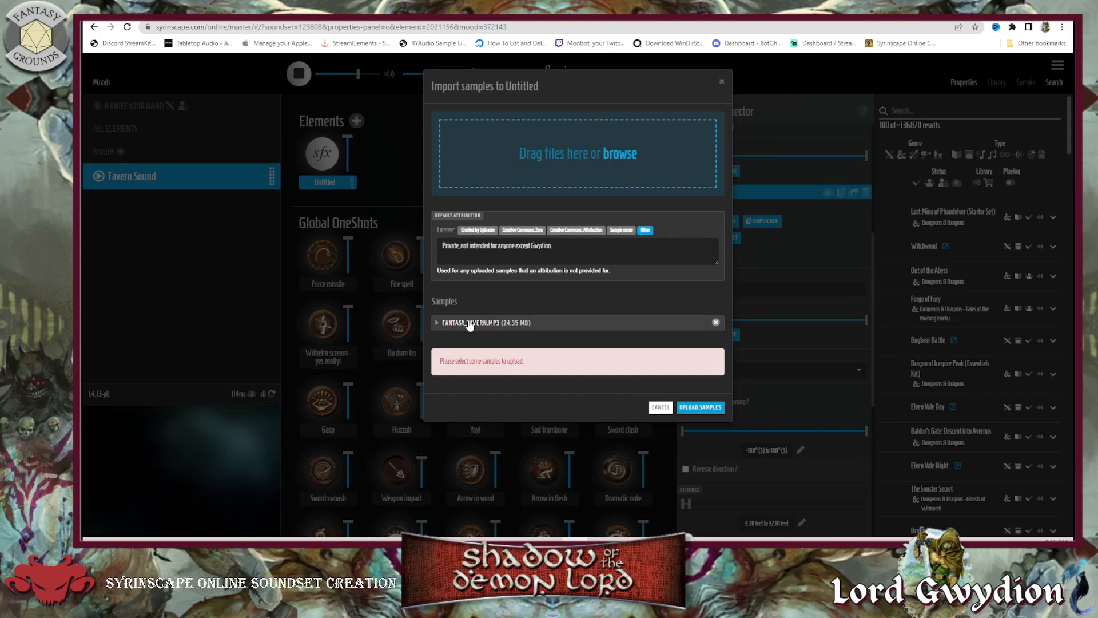
left_click(708, 408)
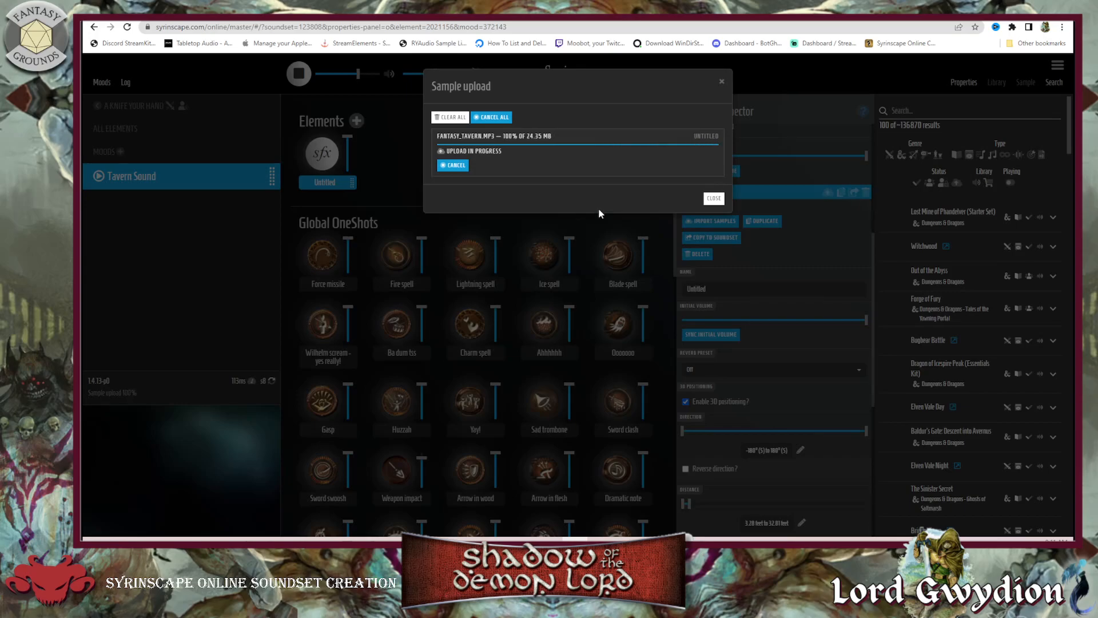
left_click(714, 199)
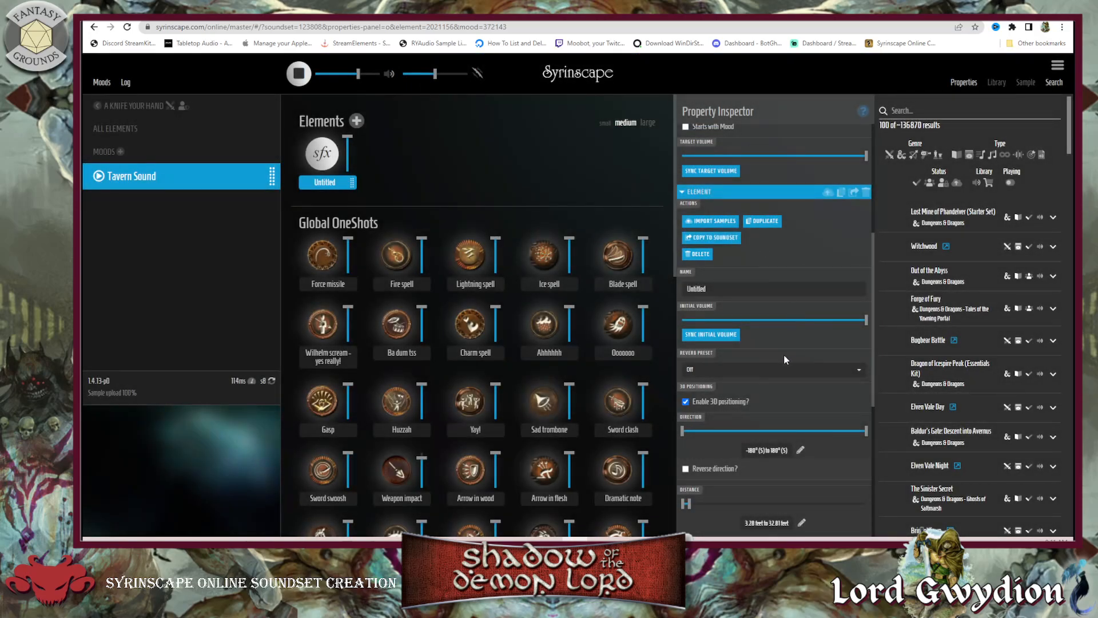
Expand the Element Playlist of the untitled element to check its samples
scroll(785, 359, "up", 3)
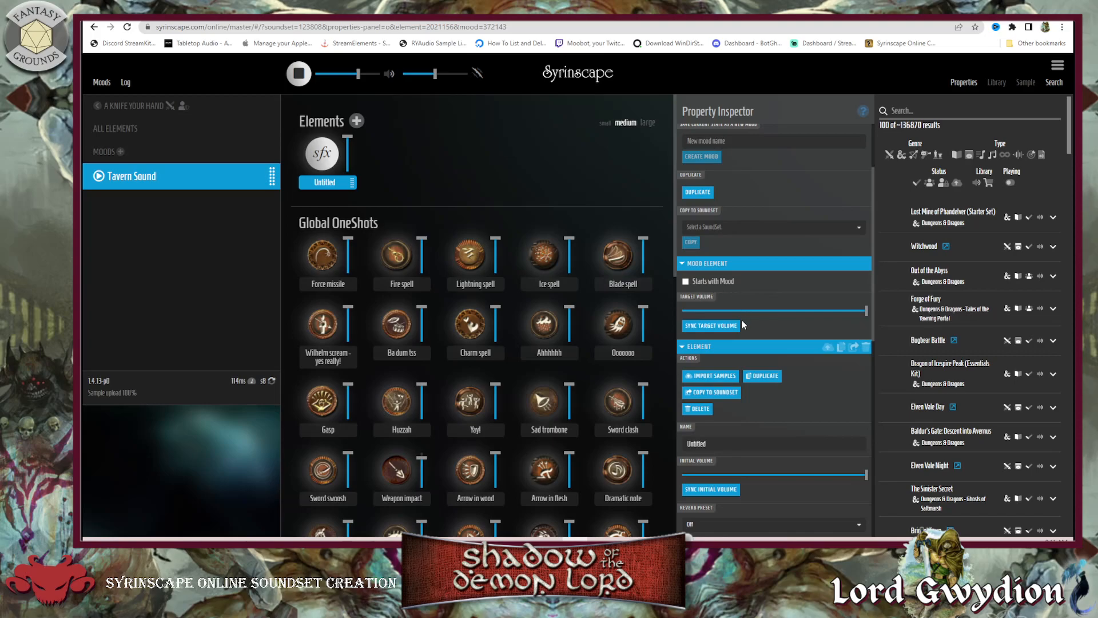
scroll(742, 325, "down", 10)
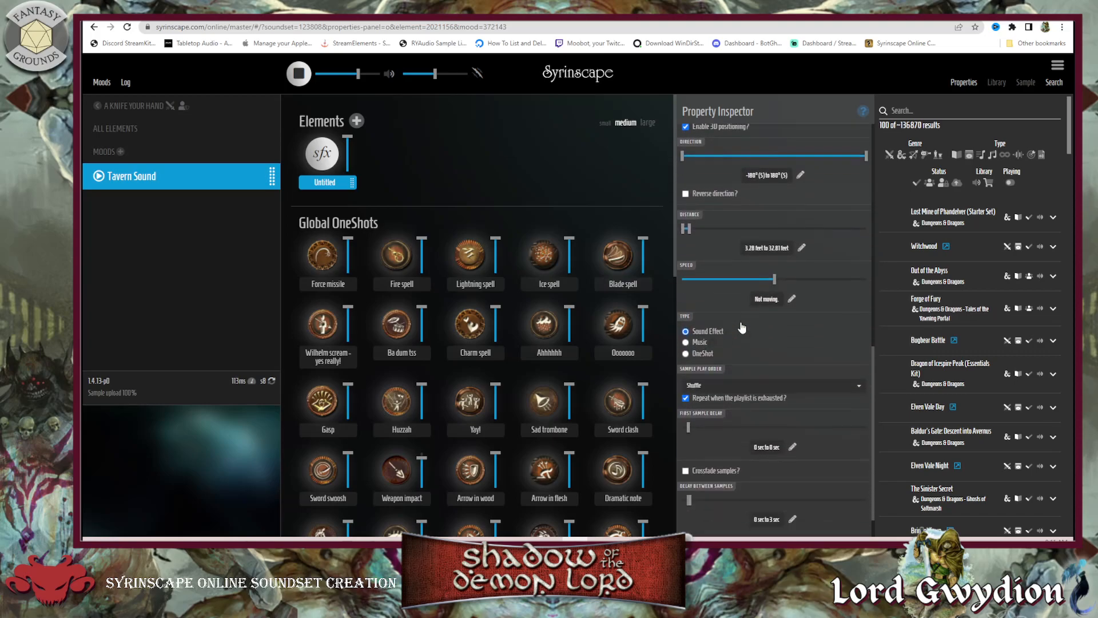
scroll(741, 327, "down", 1)
left_click(710, 529)
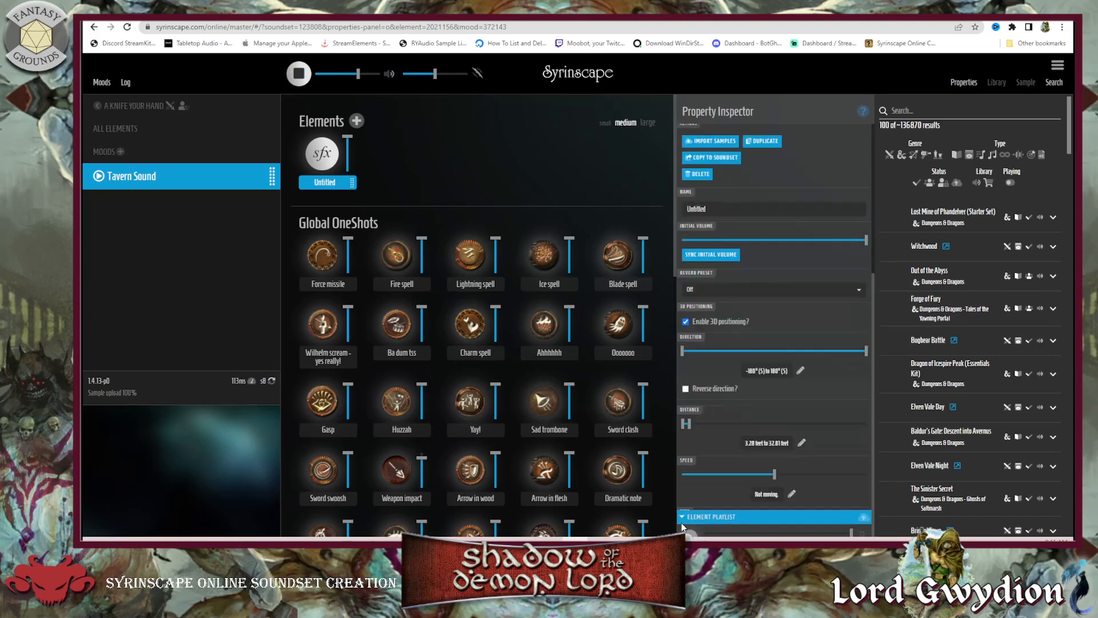
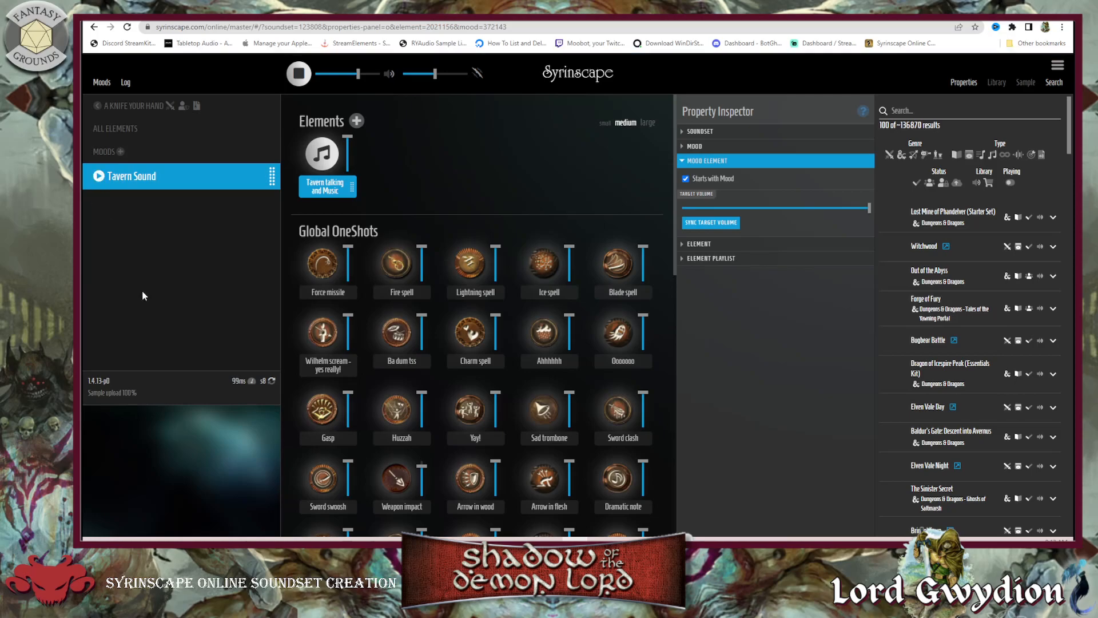
Test playback of the Tavern Sound mood and add a second element beside Tavern talking and Music
left_click(97, 177)
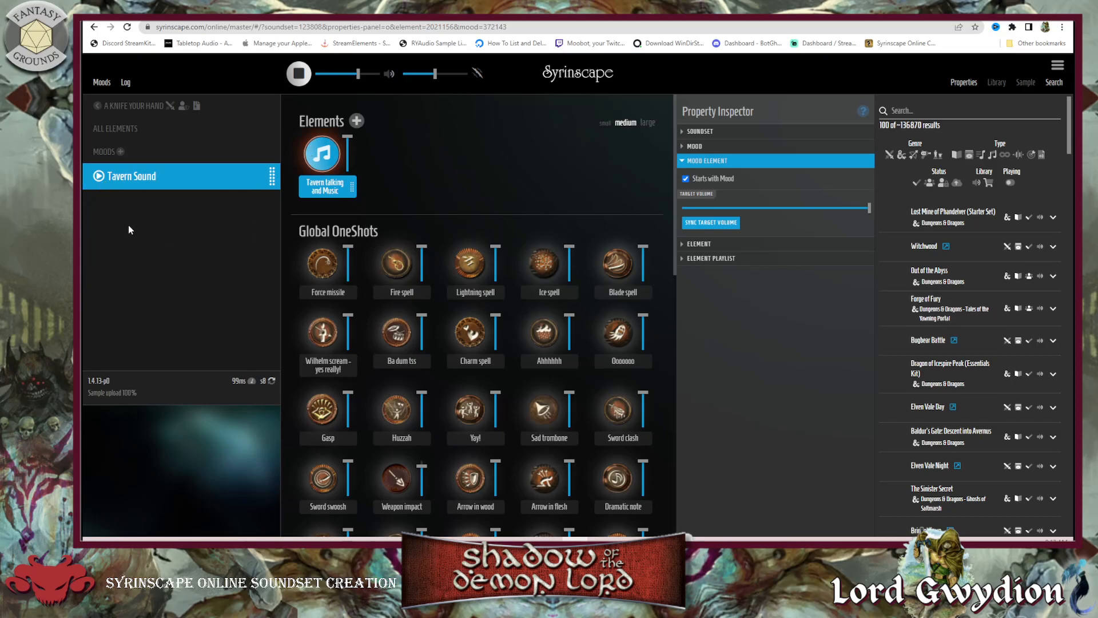
left_click(99, 177)
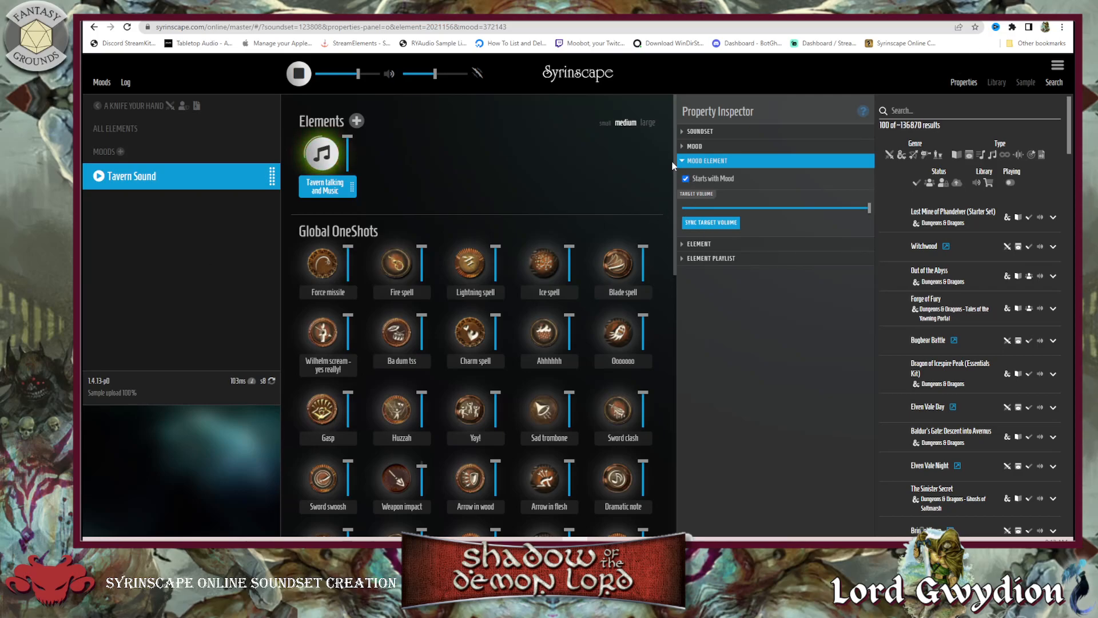
left_click(357, 121)
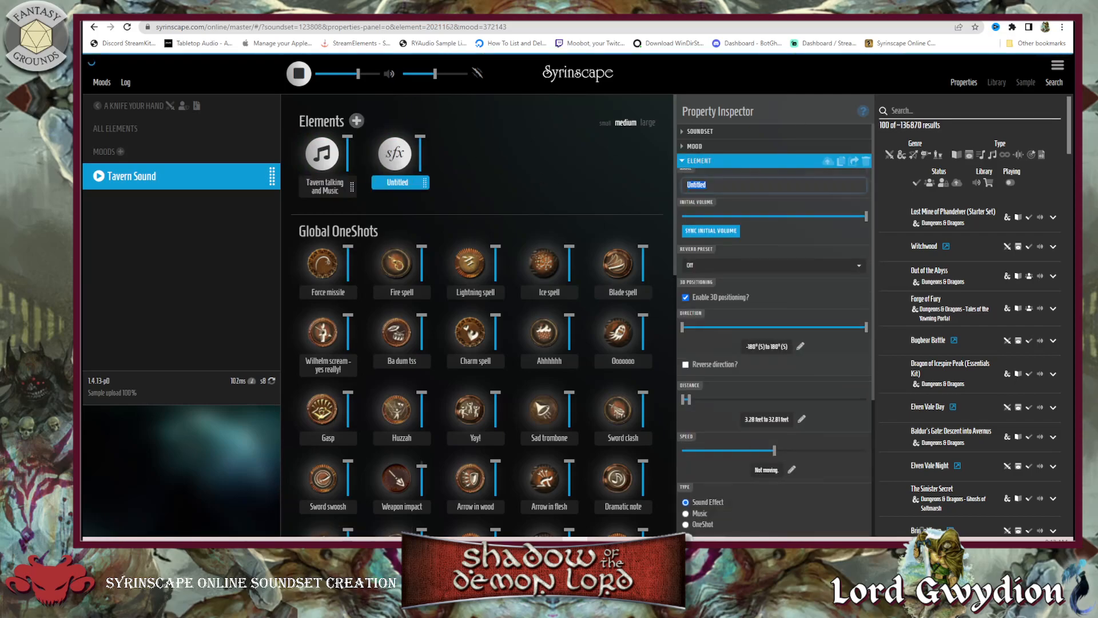
Switch to the sound sample library, enlarge its window and search for "fireplace"
key("alt+Tab")
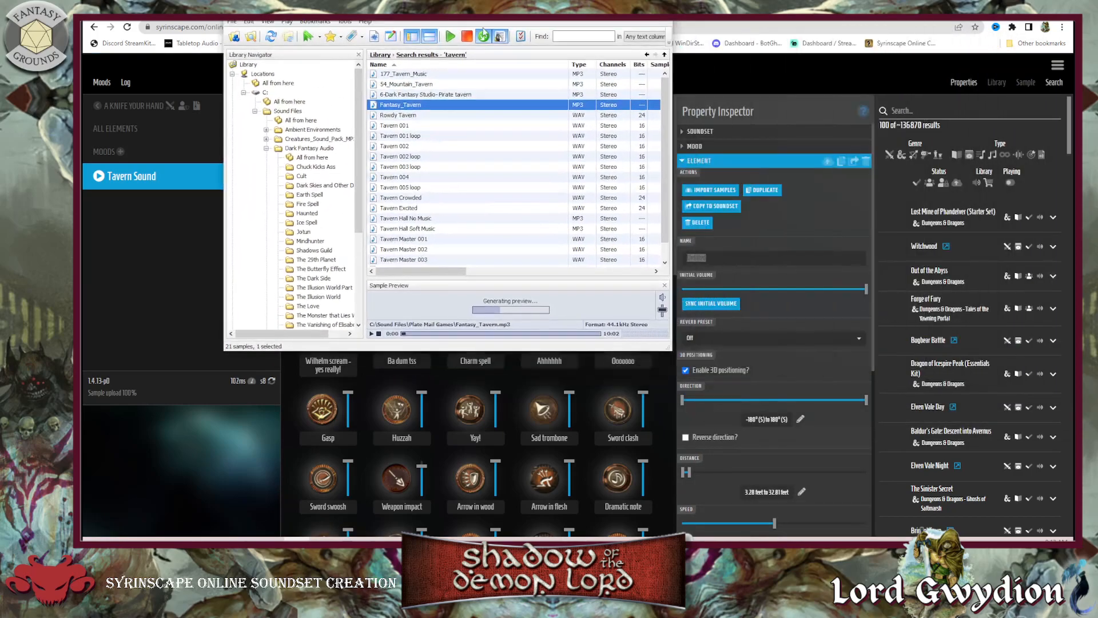
key("super+Up")
key("ctrl+f")
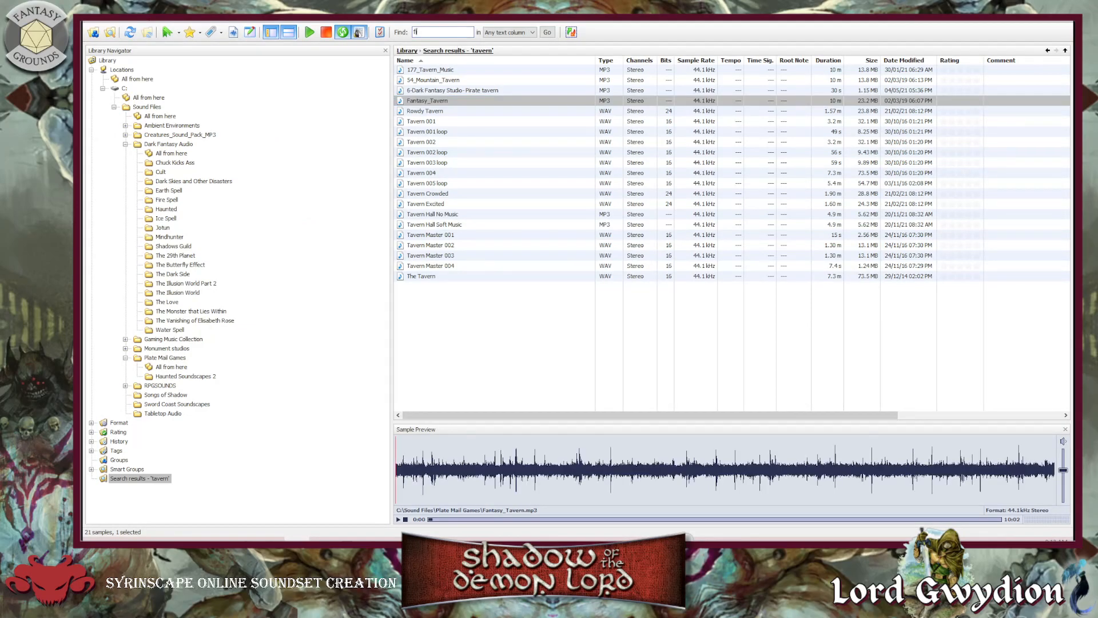
type("fireplace")
key("Return")
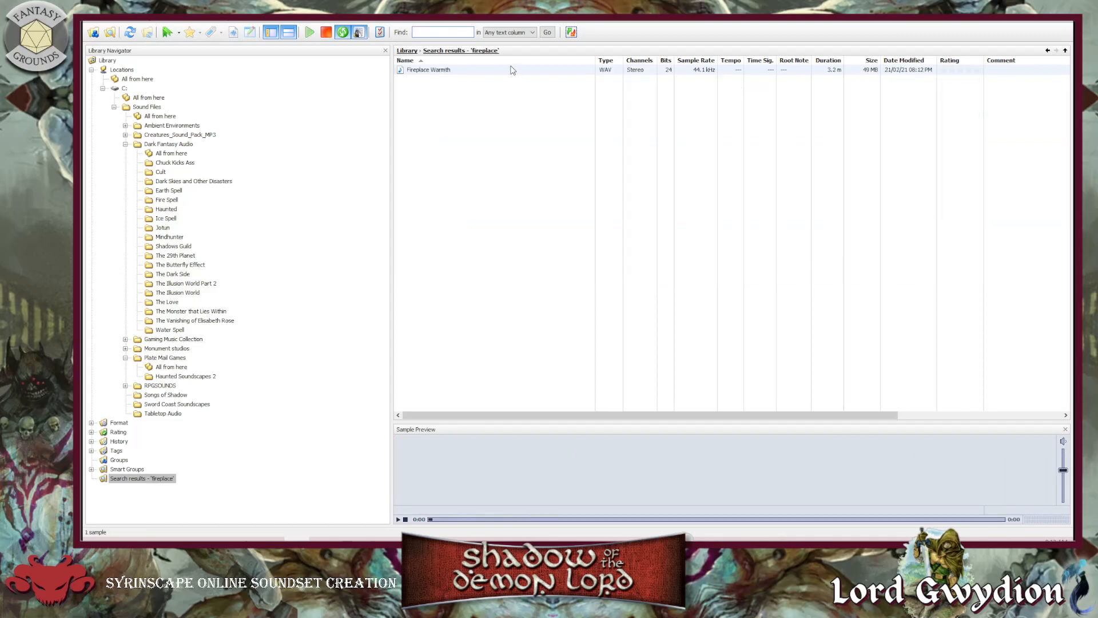
Audition the Fireplace Warmth sample, stop playback and return to Syrinscape
left_click(447, 73)
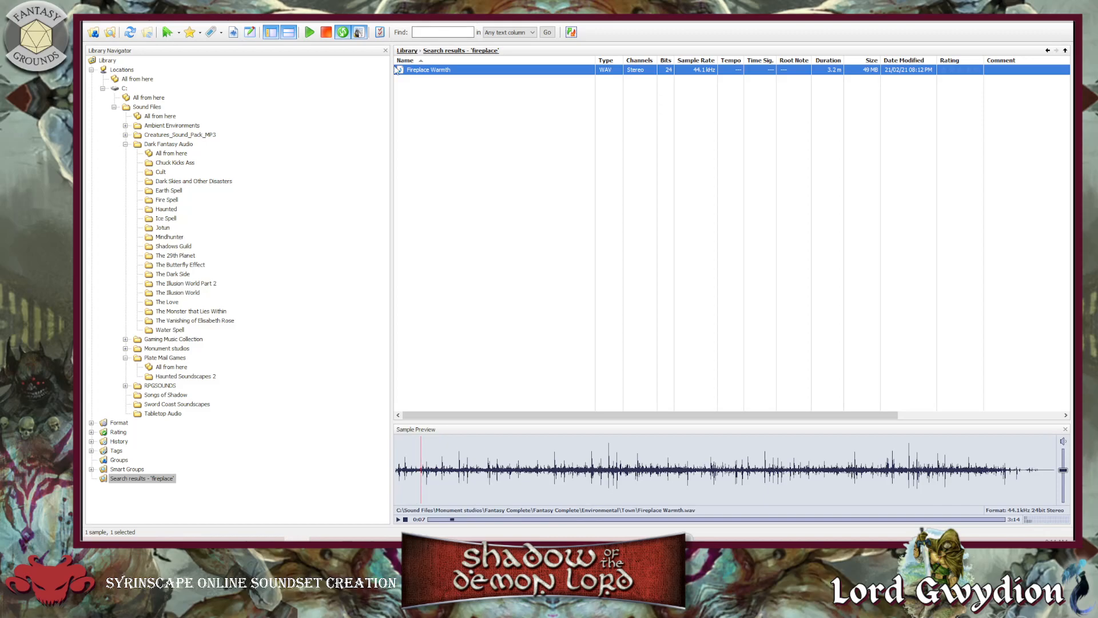
left_click(327, 32)
key("super+Down")
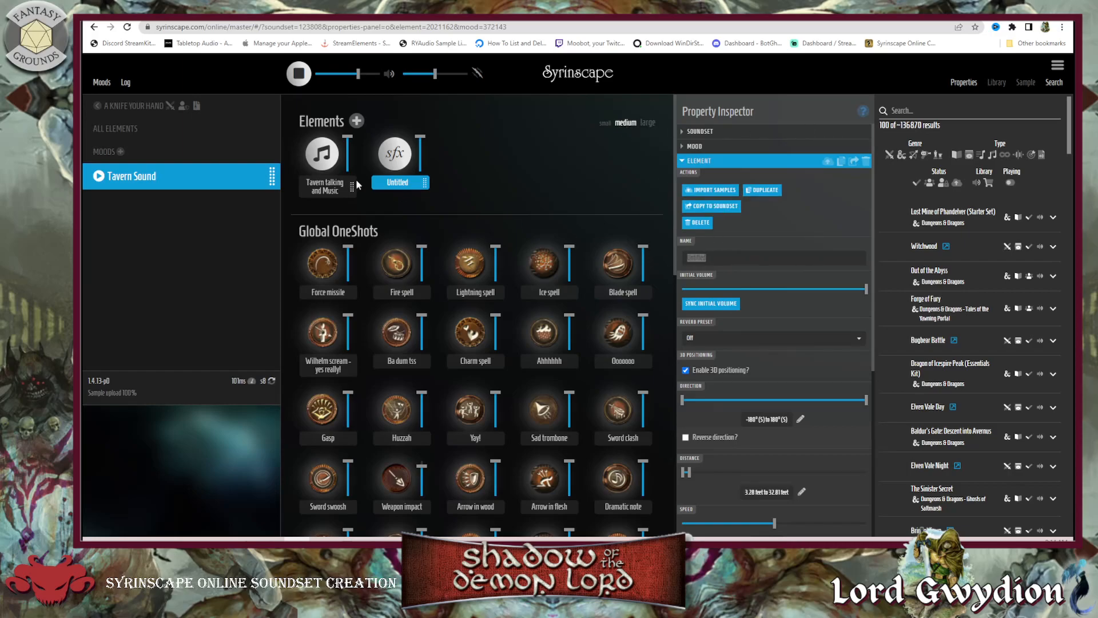
Name the untitled second element of the Tavern Sound mood Fireplace
left_click(391, 163)
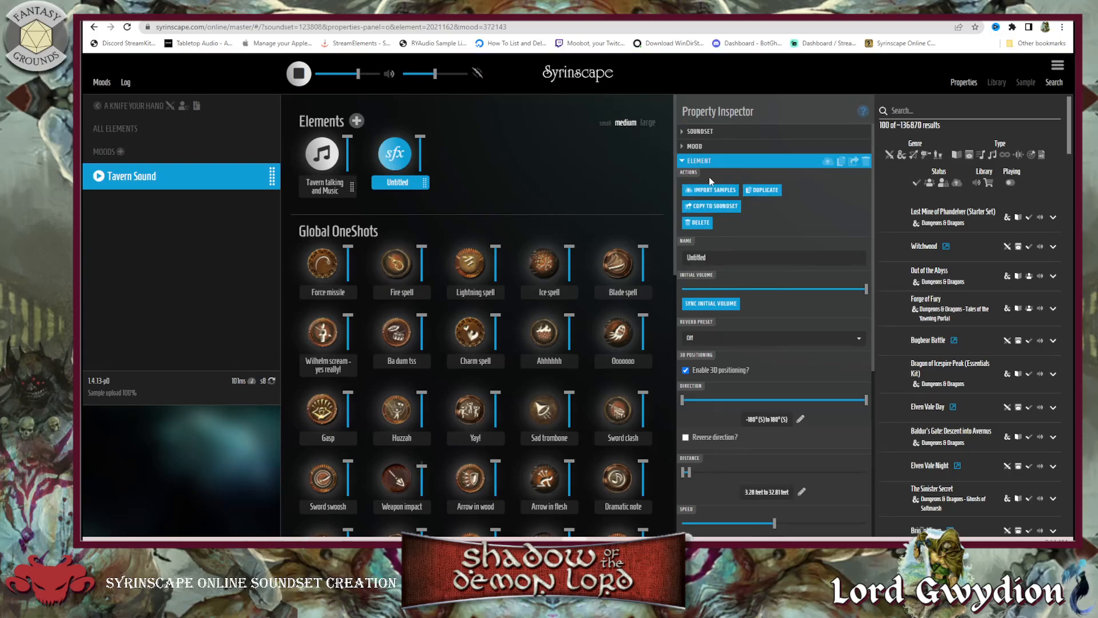
left_click(686, 147)
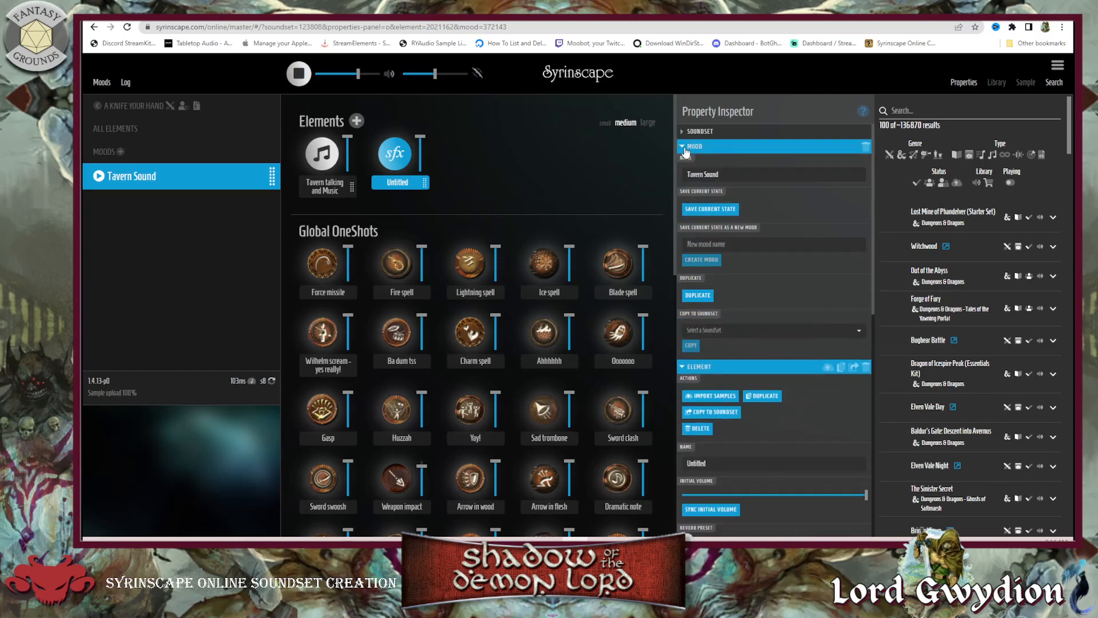
left_click(681, 148)
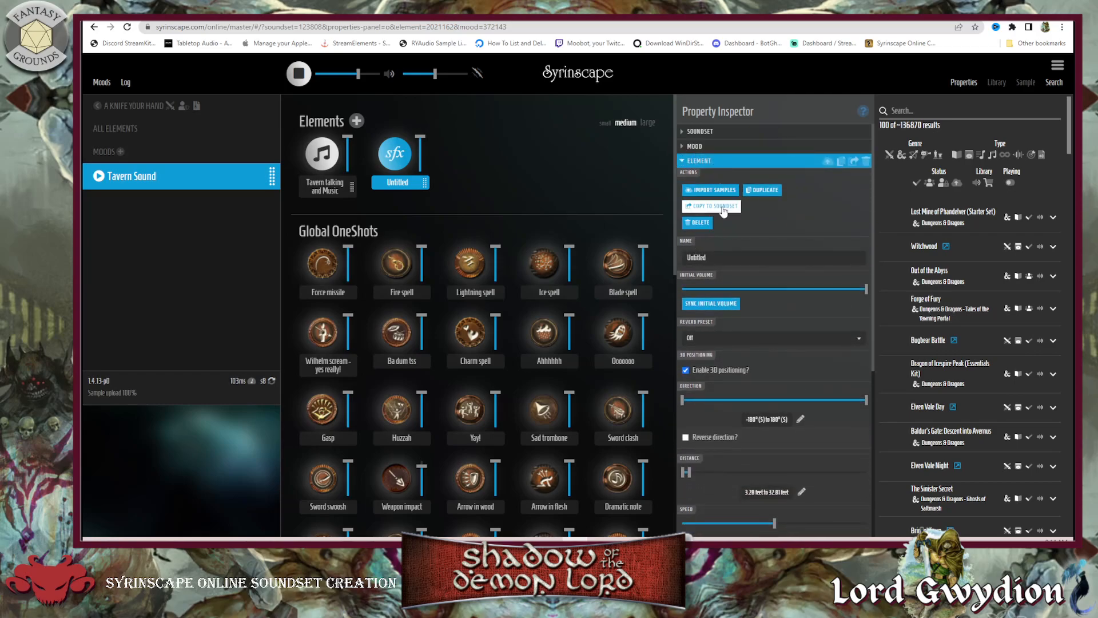
left_click(729, 256)
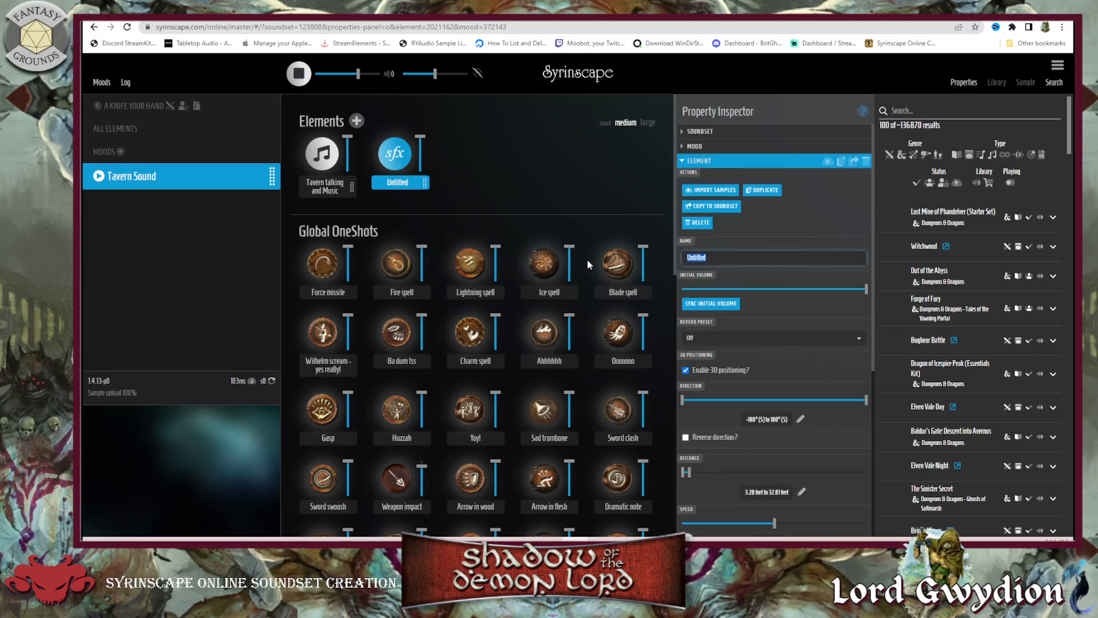
type("Firepal")
key("BackSpace")
key("BackSpace")
type("lace")
Import the Fireplace Warmth.wav sample into the Fireplace element and close the upload overview
left_click(712, 191)
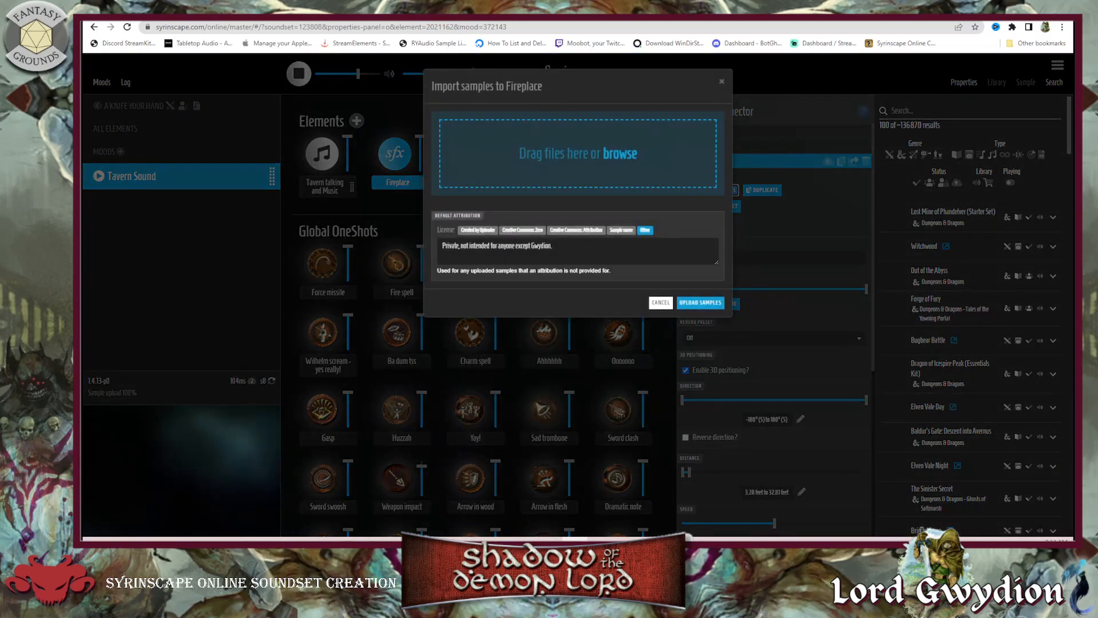
left_click_drag(546, 166, 548, 169)
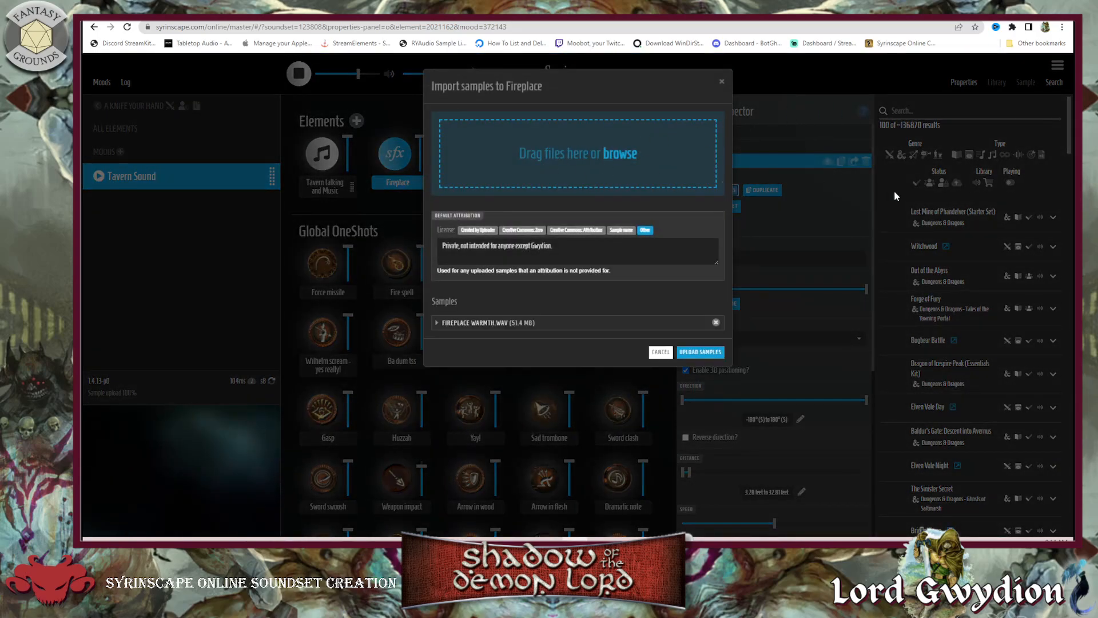
left_click(698, 355)
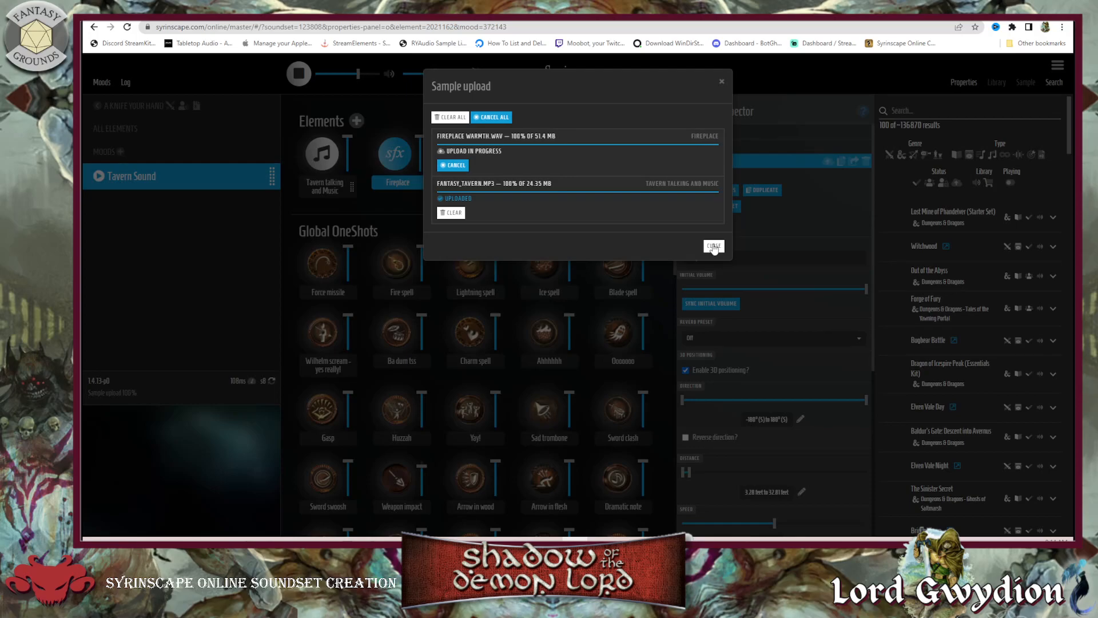
left_click(713, 246)
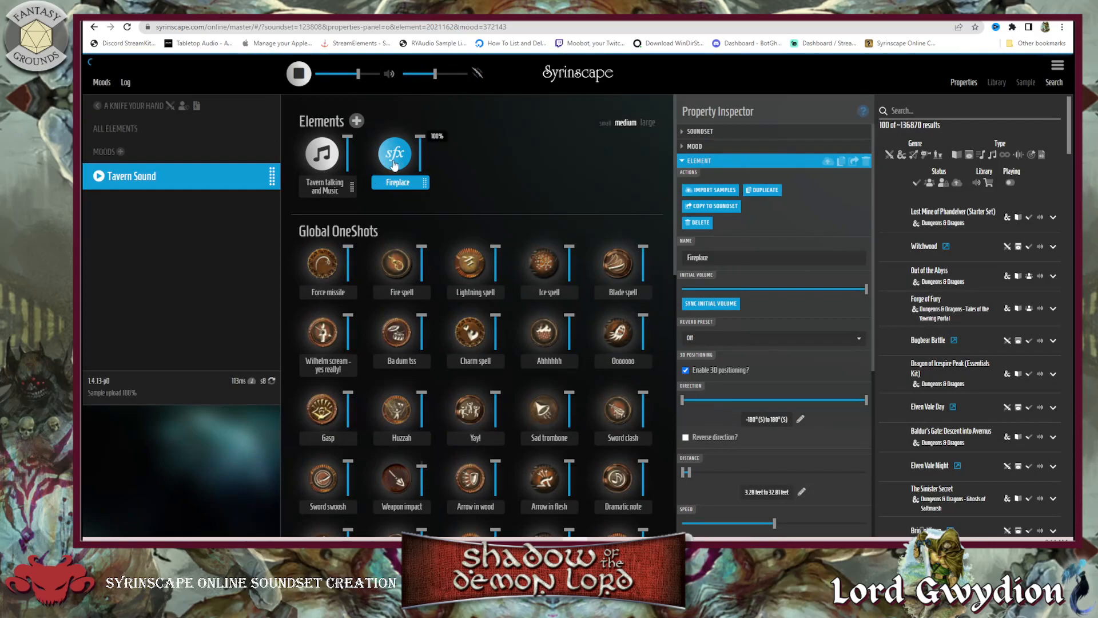
Sync the Fireplace element's initial volume and play the Tavern Sound mood together with the Fireplace element
left_click(689, 146)
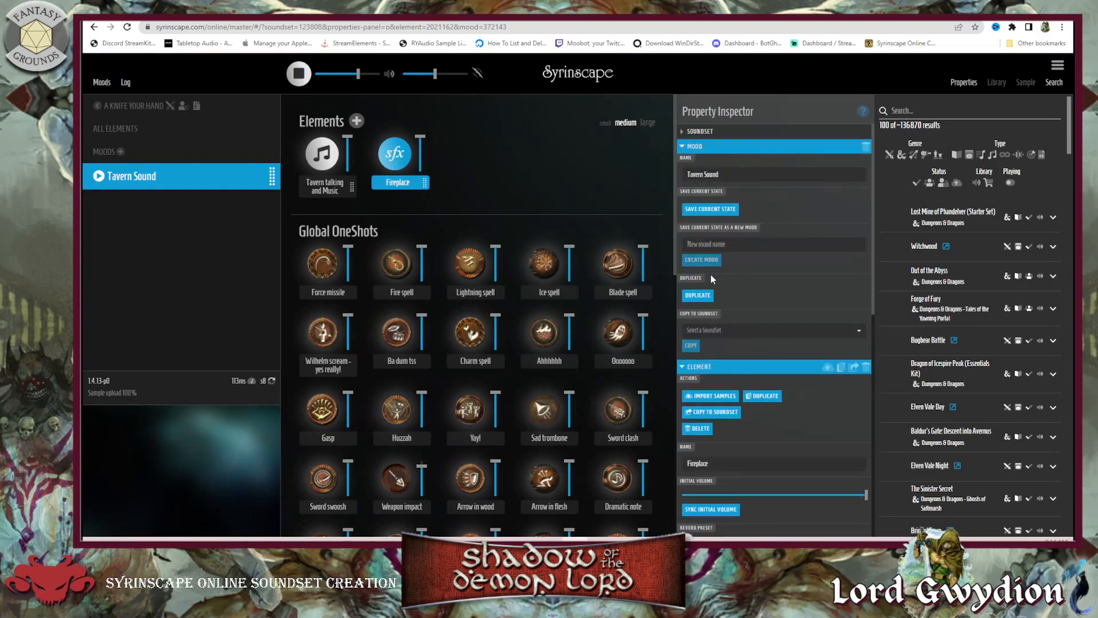
left_click(686, 146)
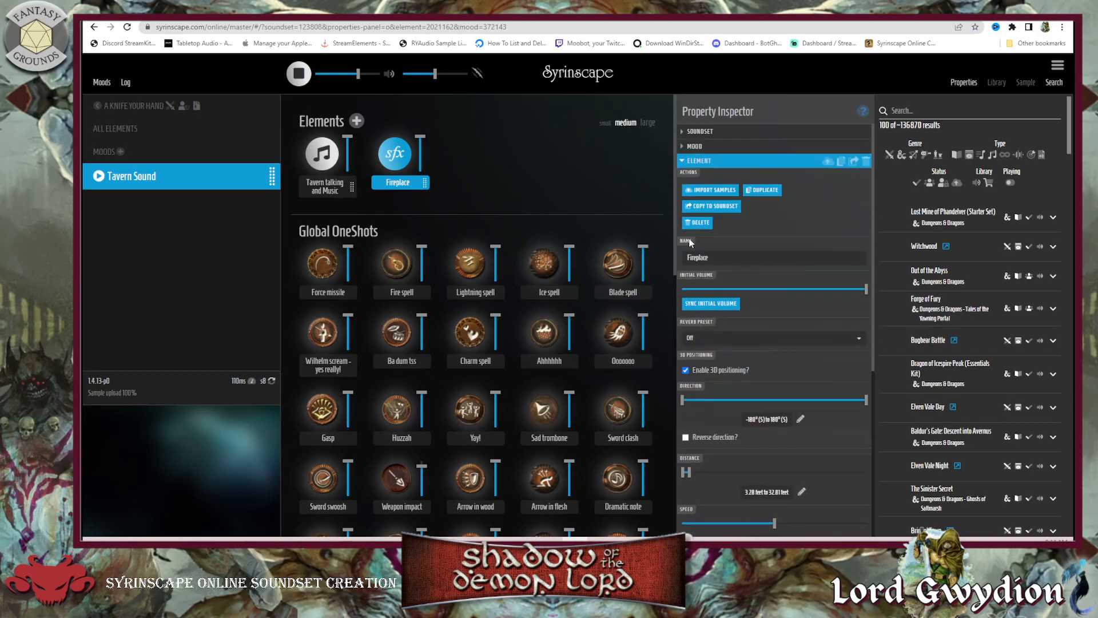
left_click(733, 306)
left_click(101, 178)
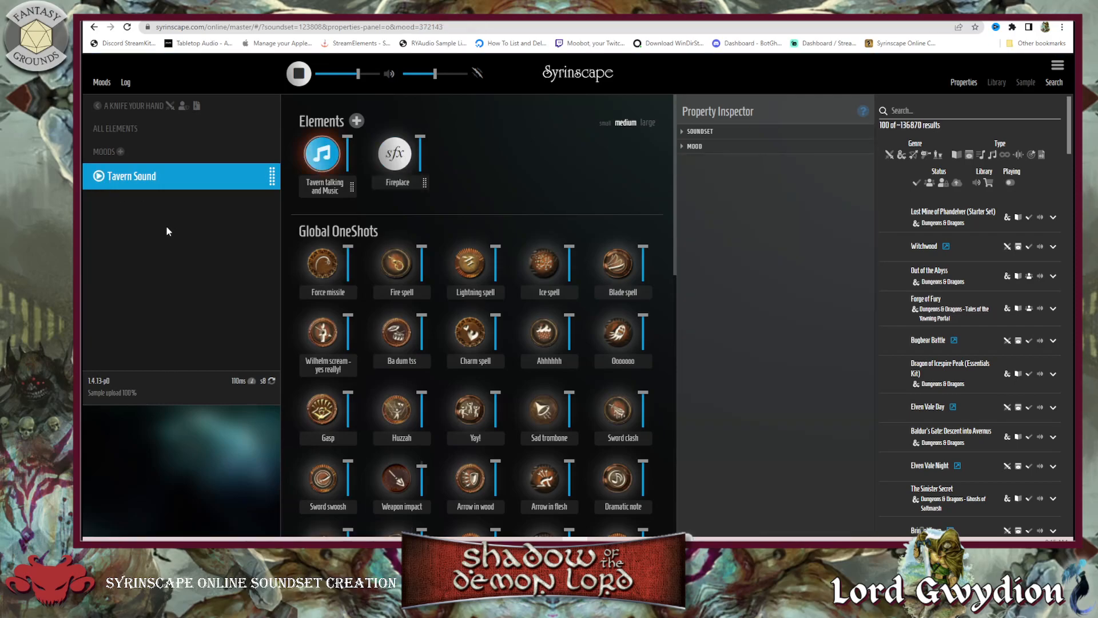
left_click(393, 157)
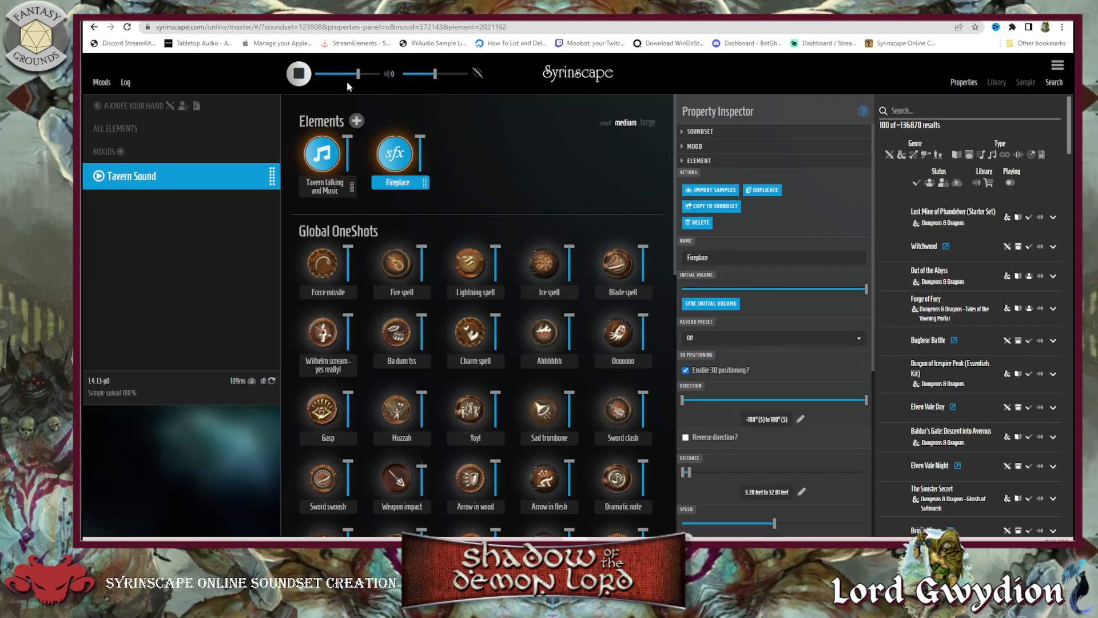
Test the sound balance by lowering and restoring the volume of Tavern talking and Music, and stop all playback
left_click_drag(349, 136, 342, 163)
left_click(348, 188)
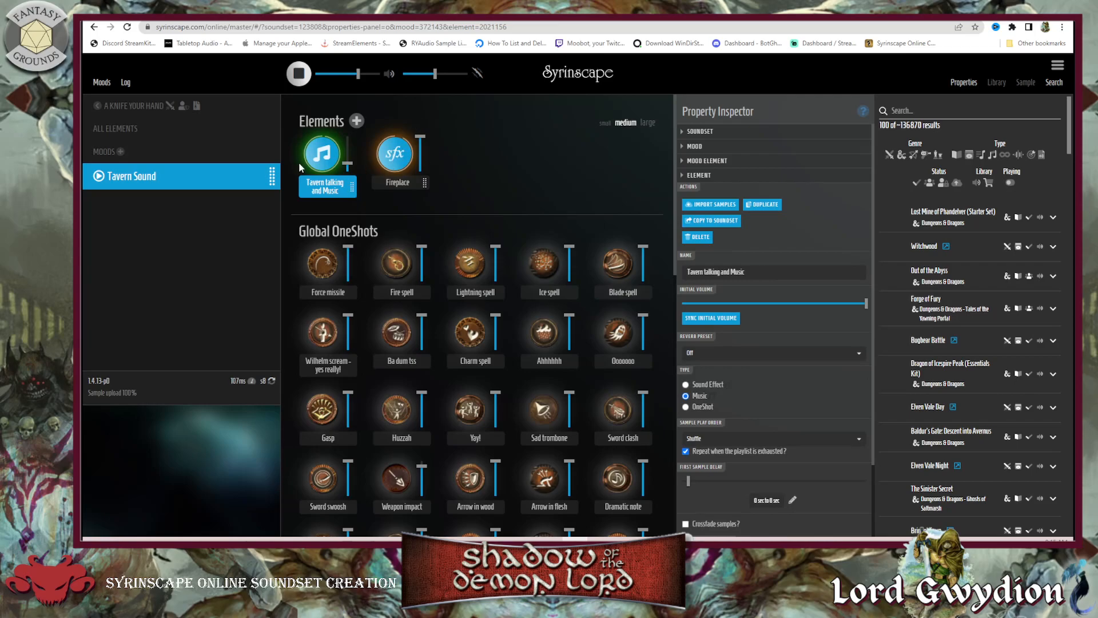
mouse_move(345, 158)
left_click_drag(346, 163, 347, 139)
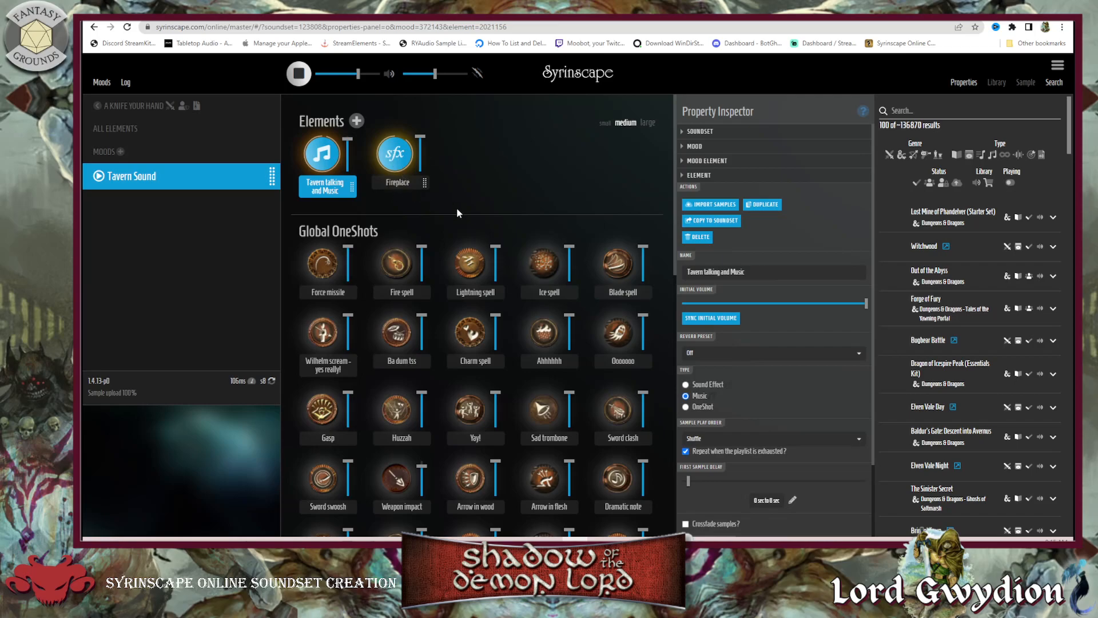
left_click(299, 73)
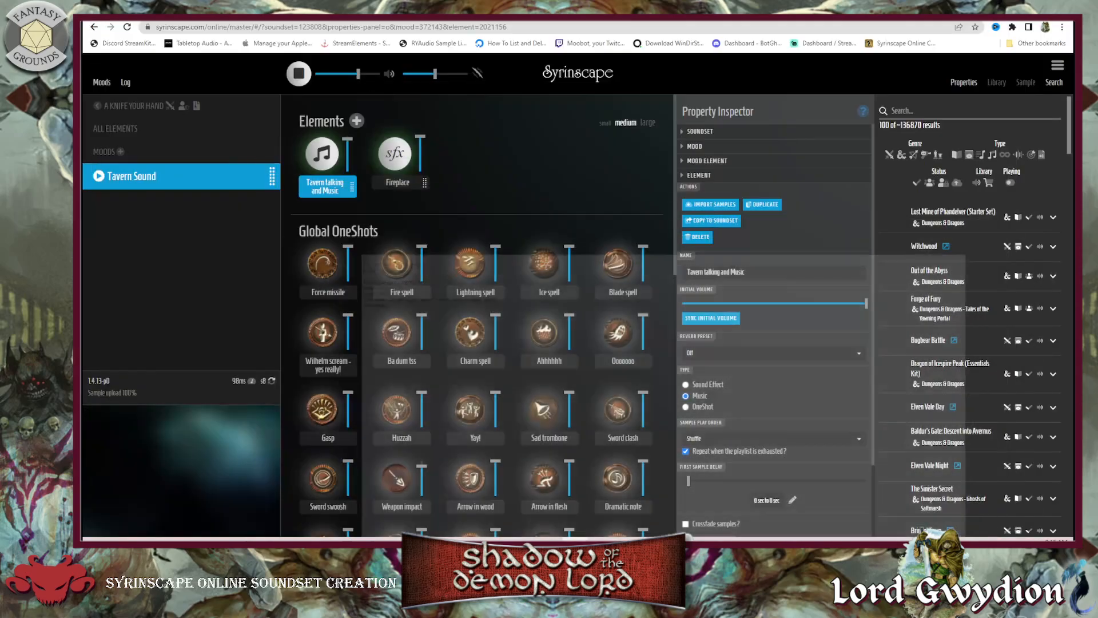
Create a second mood named Forest Travel in the SoundSet
left_click(120, 151)
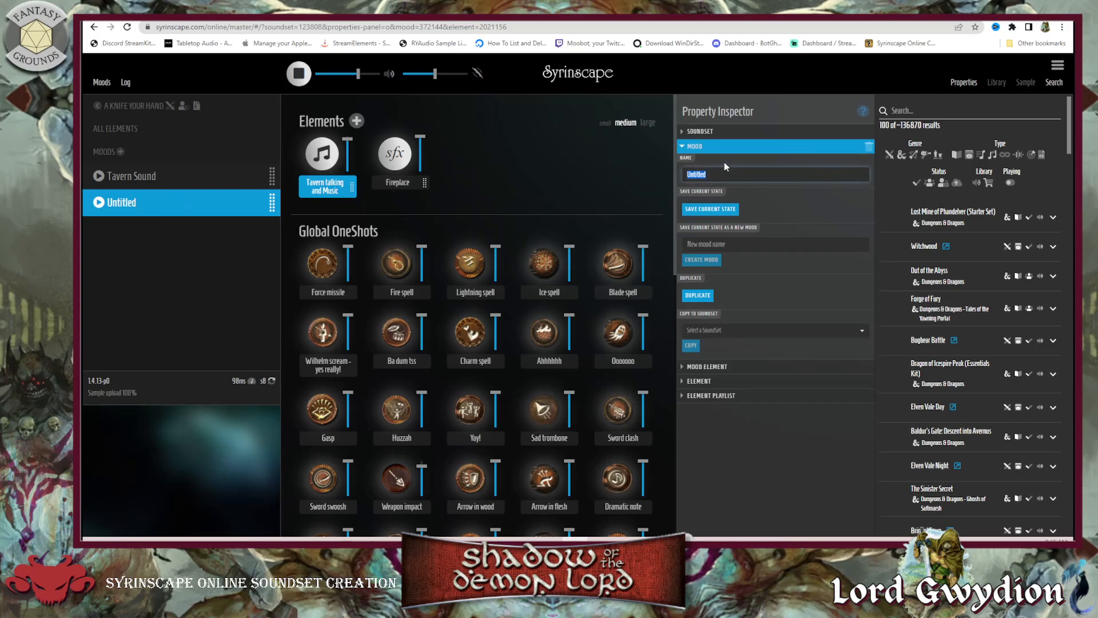
type("Forest Travel")
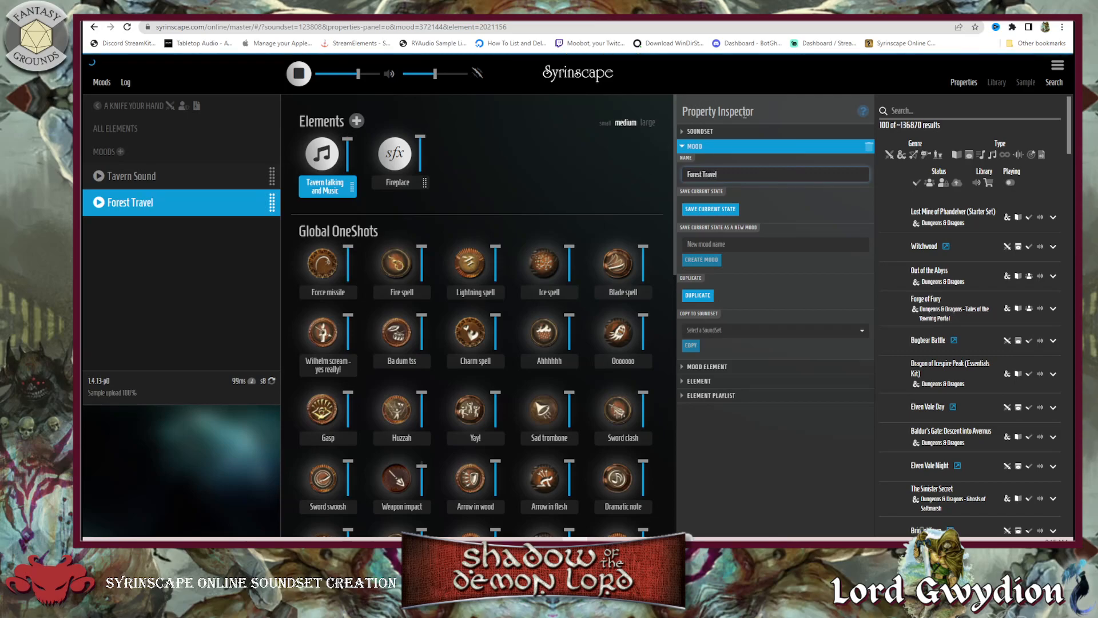
left_click(161, 217)
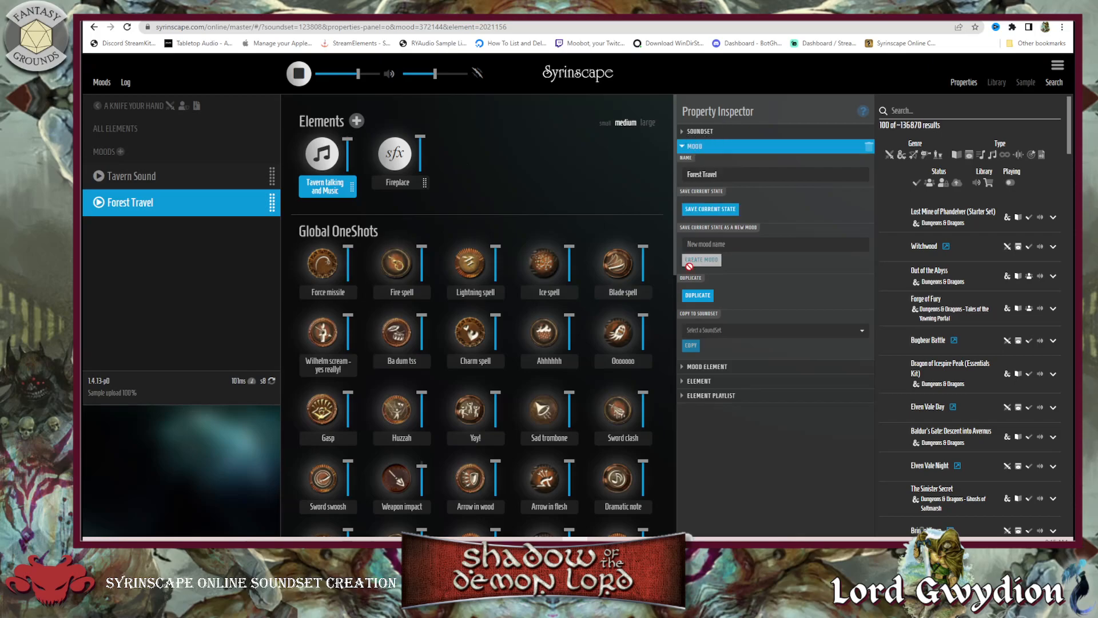
Import the 161_Forest_Day sample from the sound sample library into the Tavern talking and Music element
left_click(688, 381)
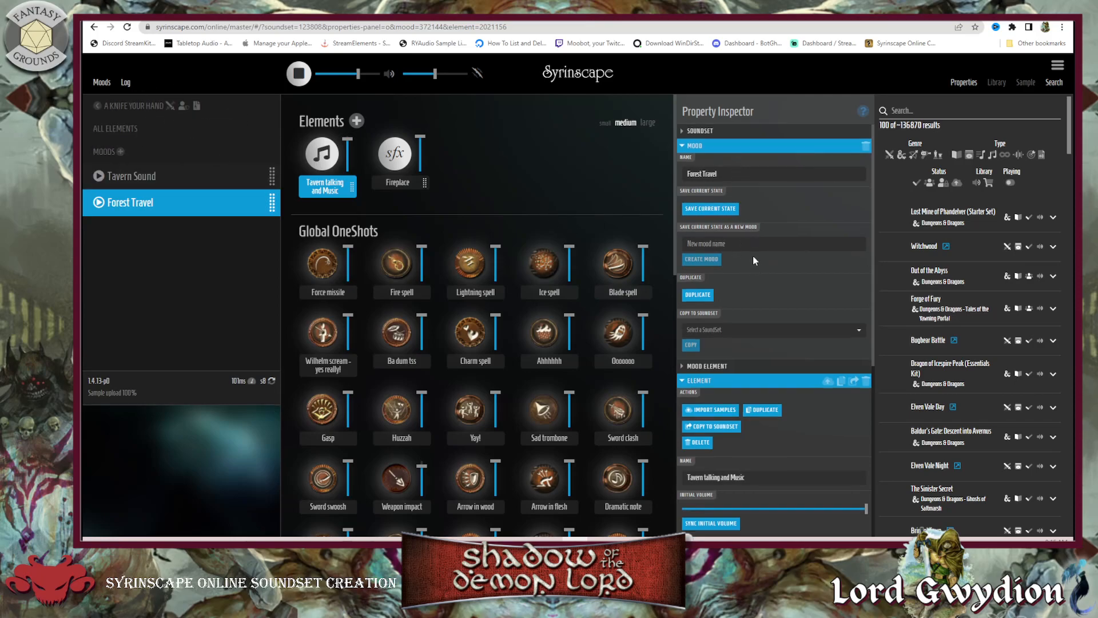
scroll(752, 256, "down", 2)
scroll(751, 294, "up", 2)
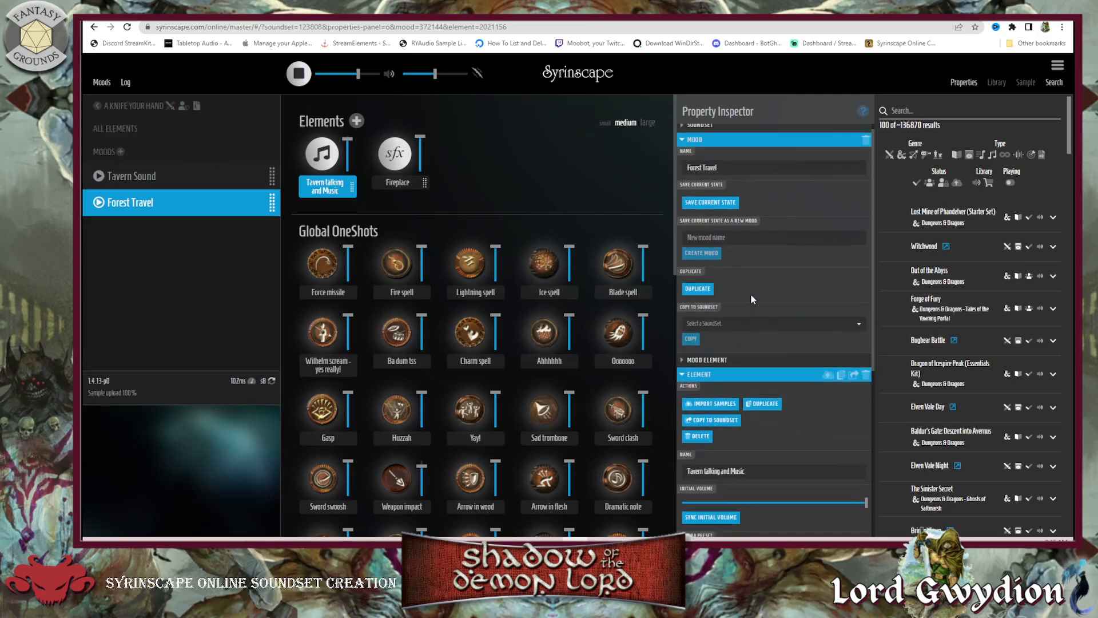
left_click(685, 147)
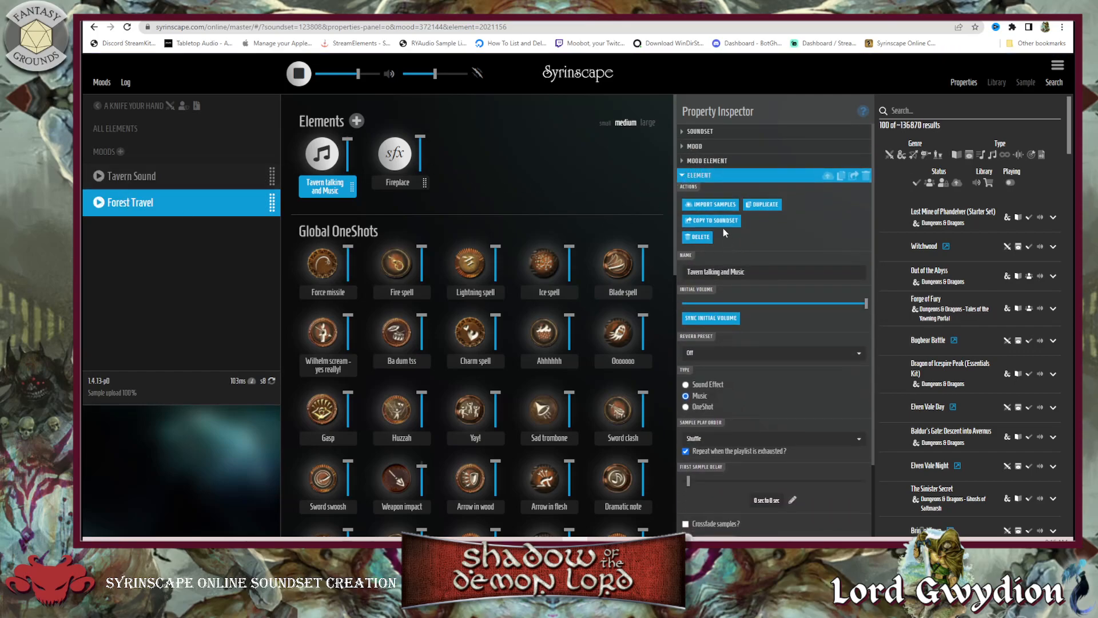
left_click(717, 206)
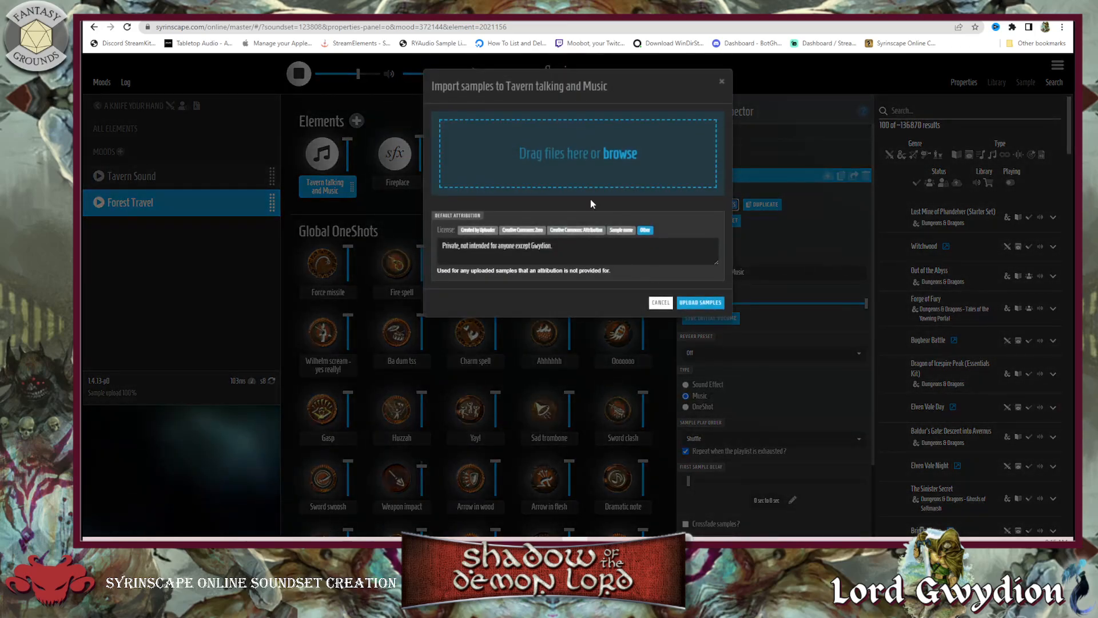
left_click_drag(1087, 74, 451, 17)
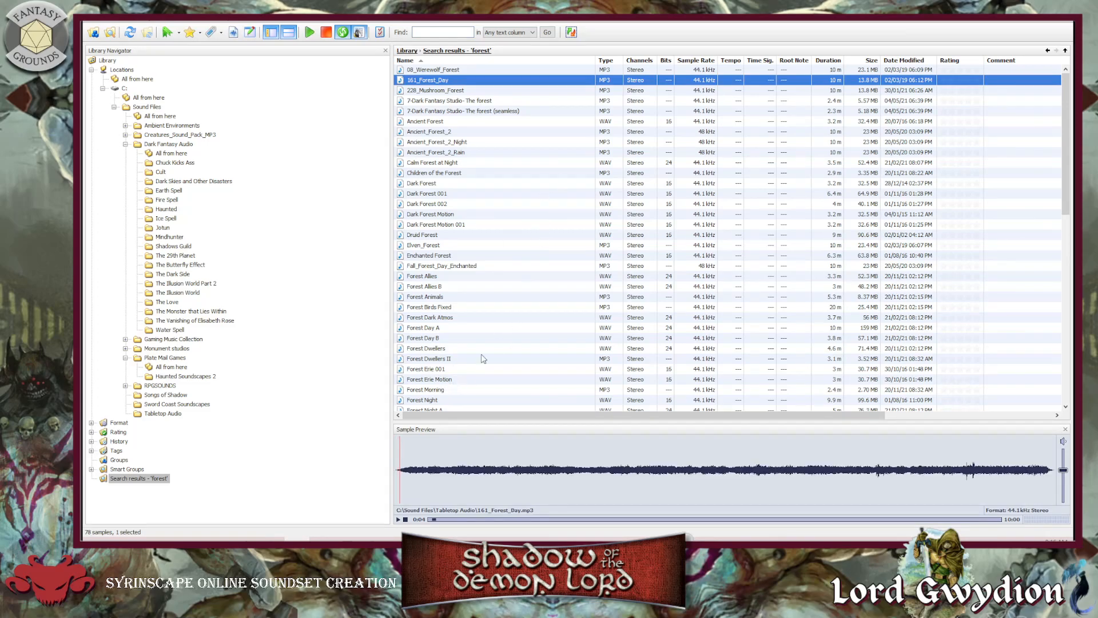
scroll(485, 343, "down", 1)
scroll(484, 343, "up", 1)
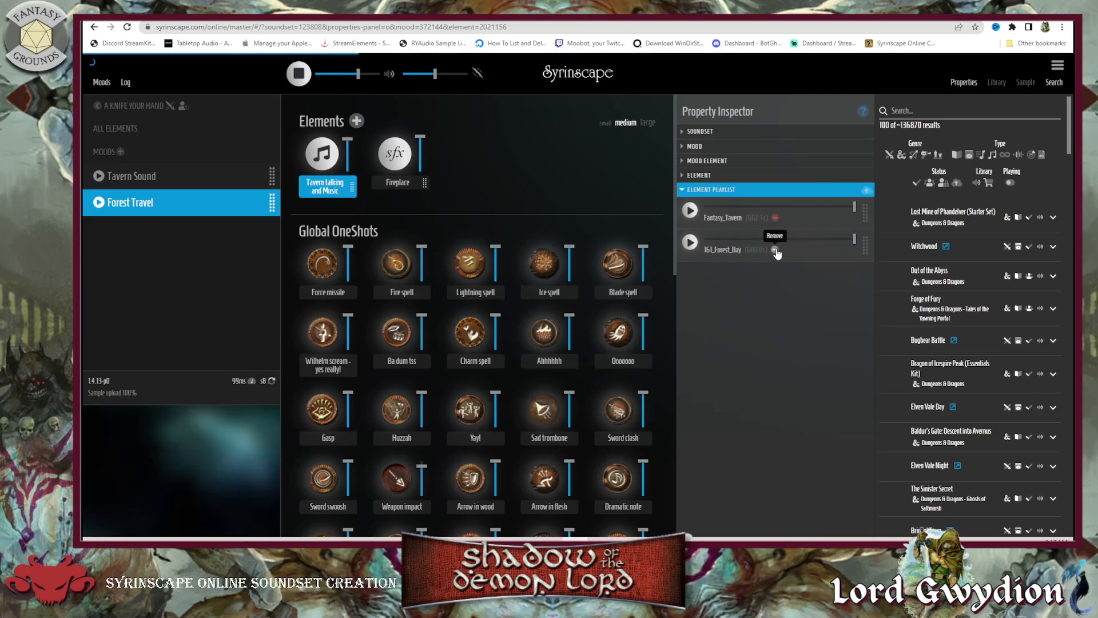
Remove the 161_Forest_Day sample from the Tavern talking and Music playlist and return to the element's properties
left_click(775, 251)
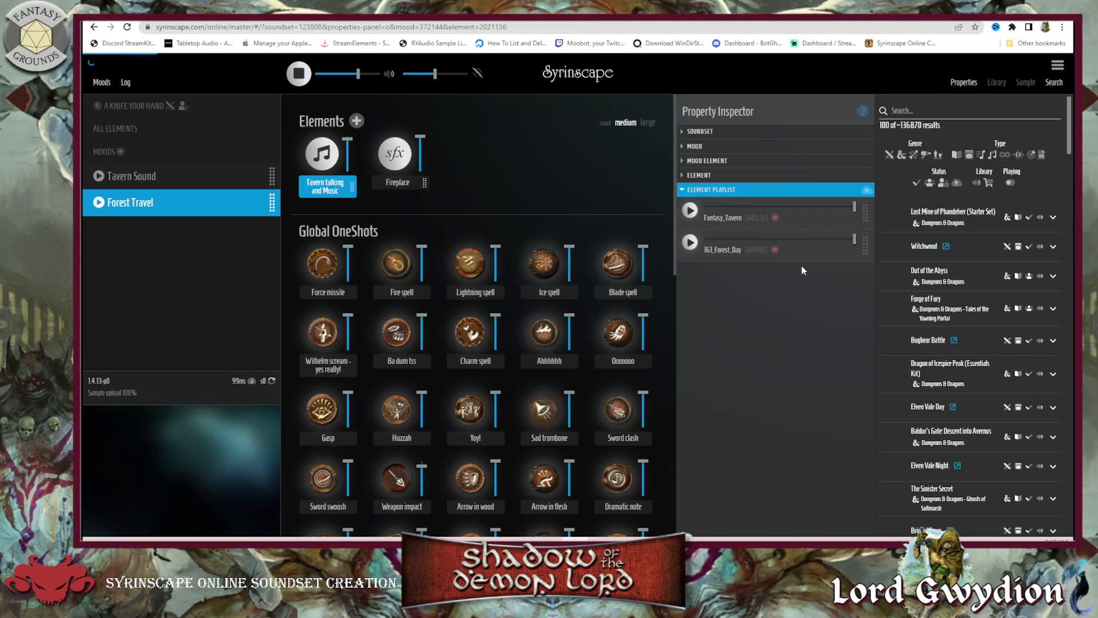
left_click(684, 175)
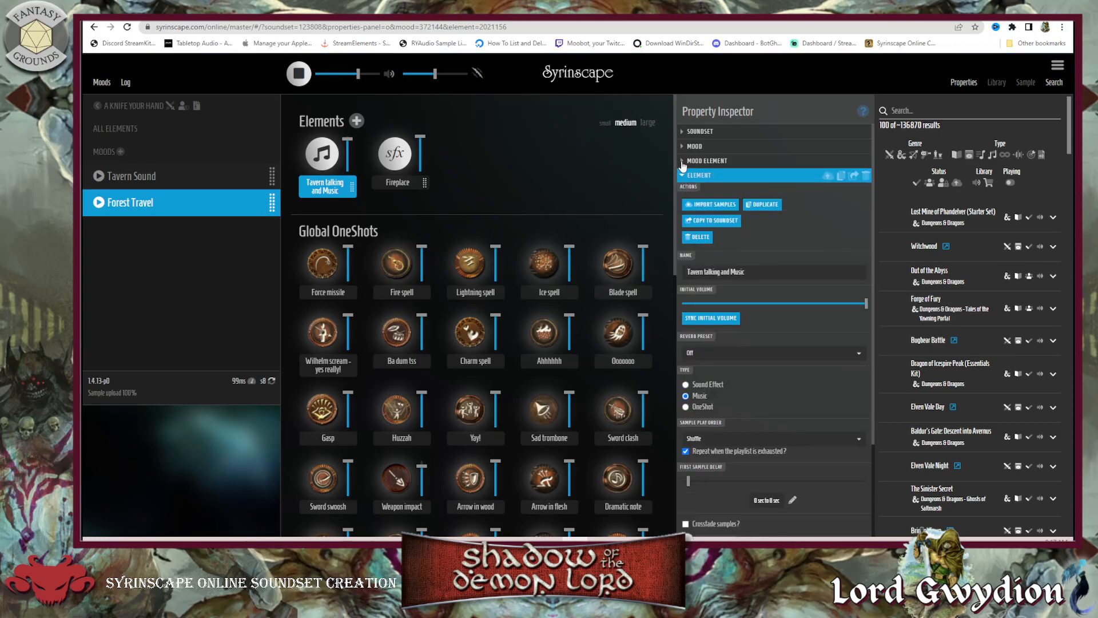
Add a third element named Forest Day and set its type to Music
left_click(357, 121)
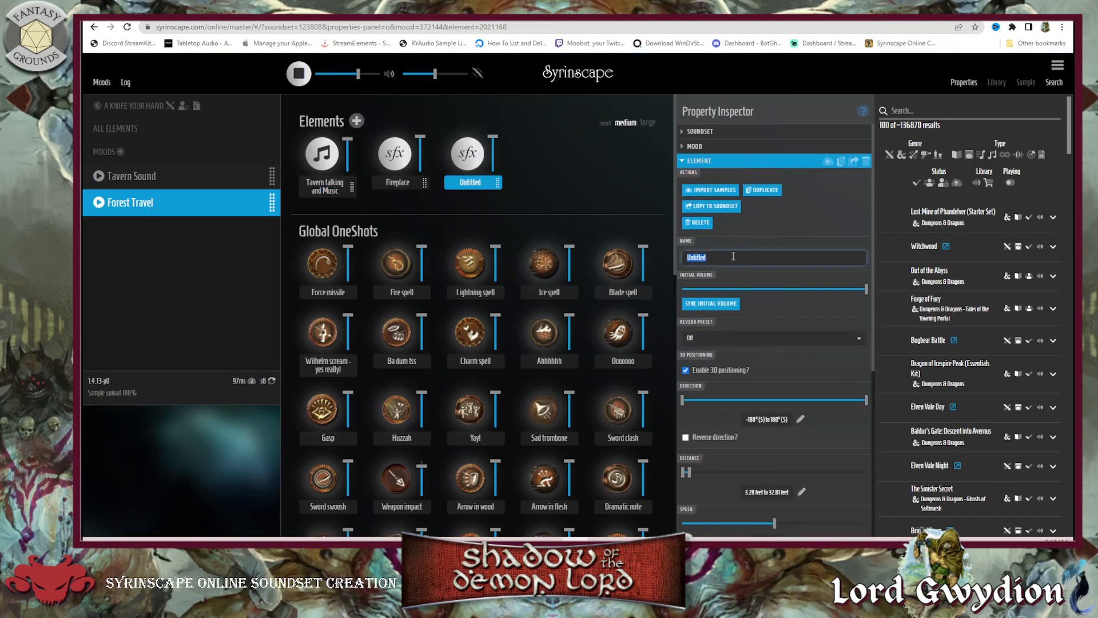
left_click_drag(733, 256, 637, 264)
type("Fpre")
key("BackSpace")
type("orest Day")
scroll(709, 249, "down", 3)
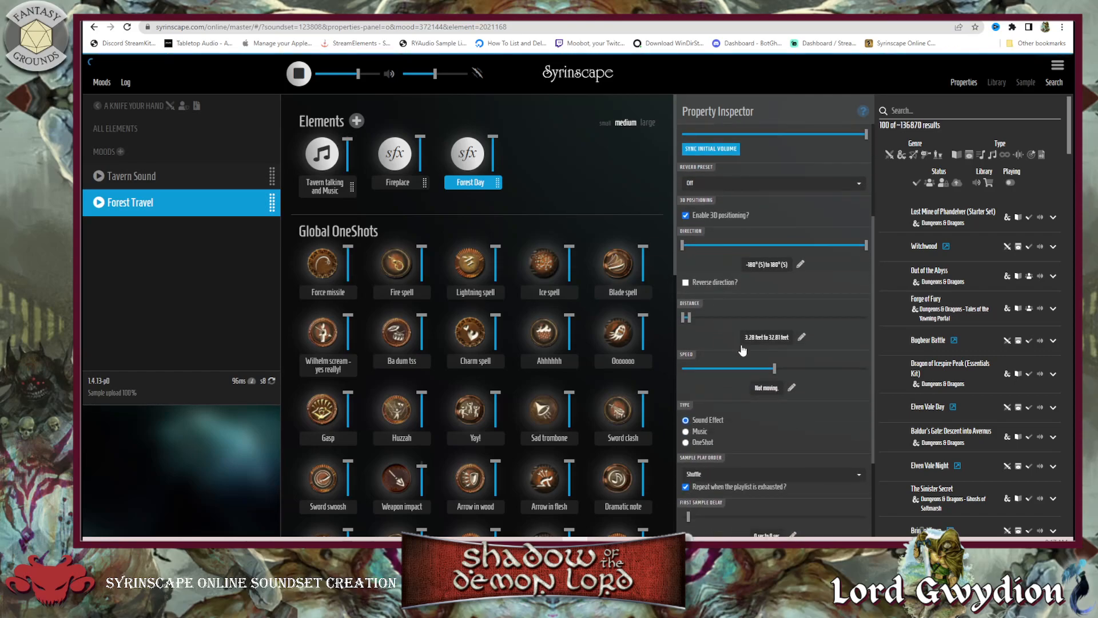
left_click(686, 432)
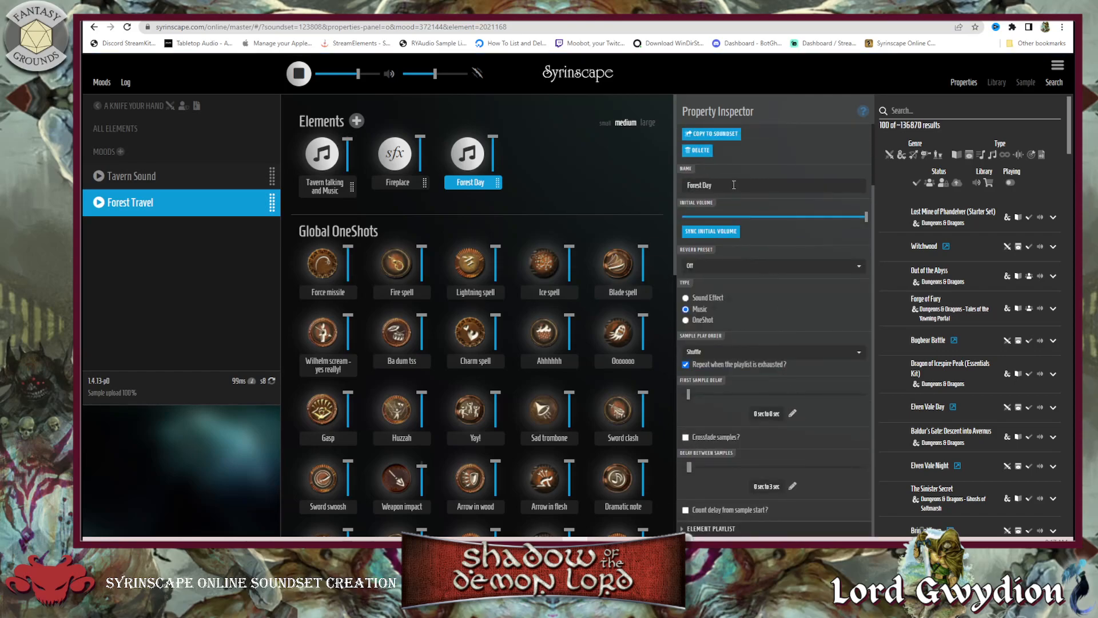
scroll(712, 223, "up", 2)
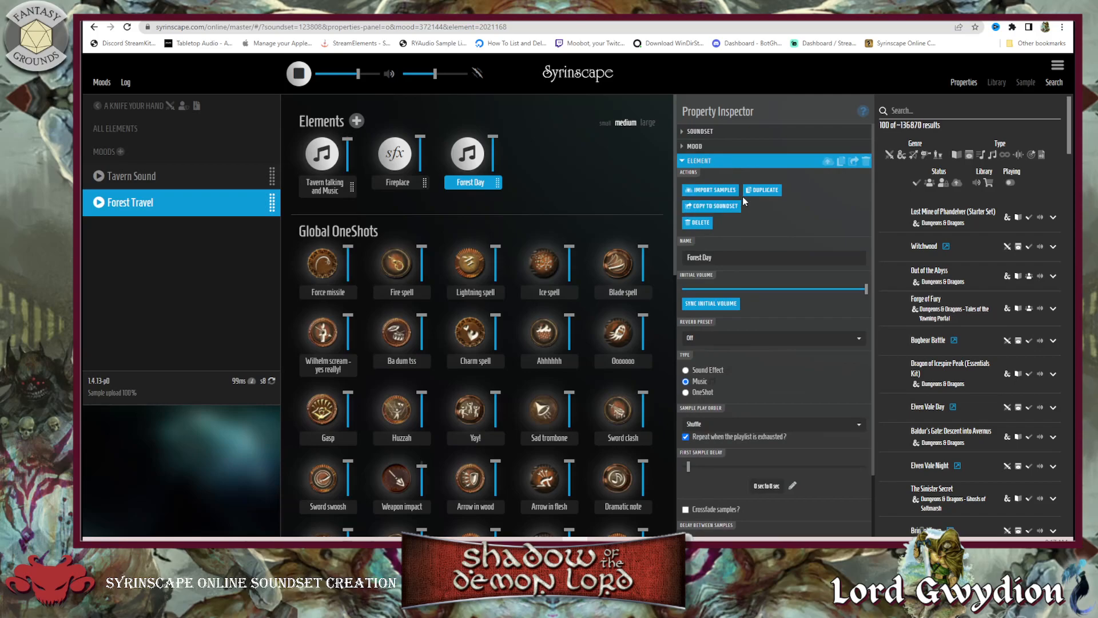
Search the Syrinscape content for "forest day" and apply the Sci-fi and ampersand-marked genre filters to the results
left_click(922, 111)
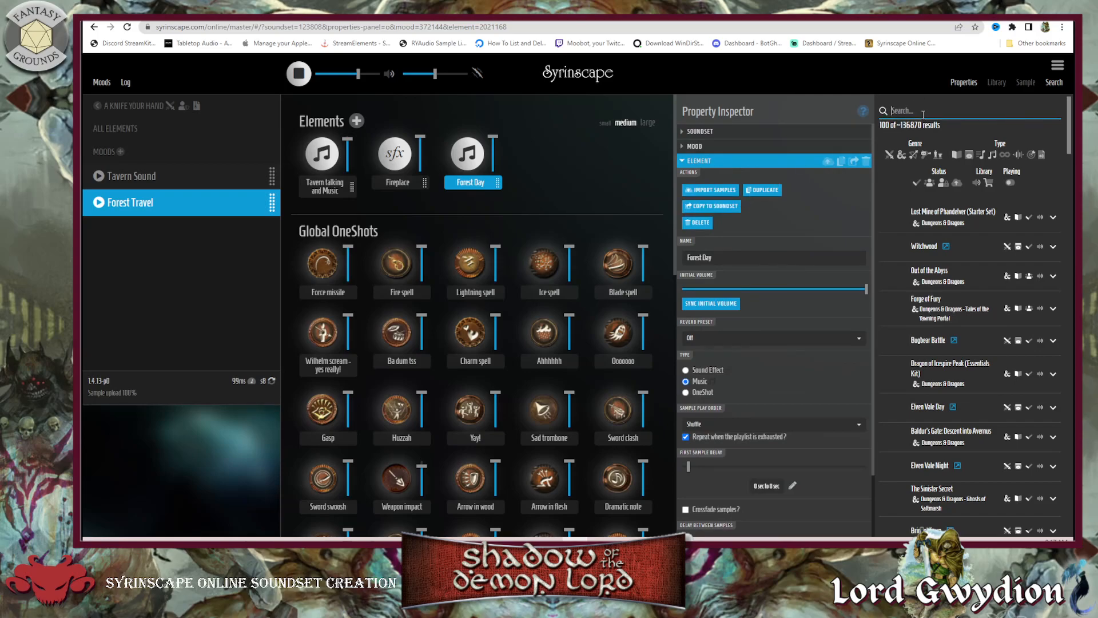
type("forest day")
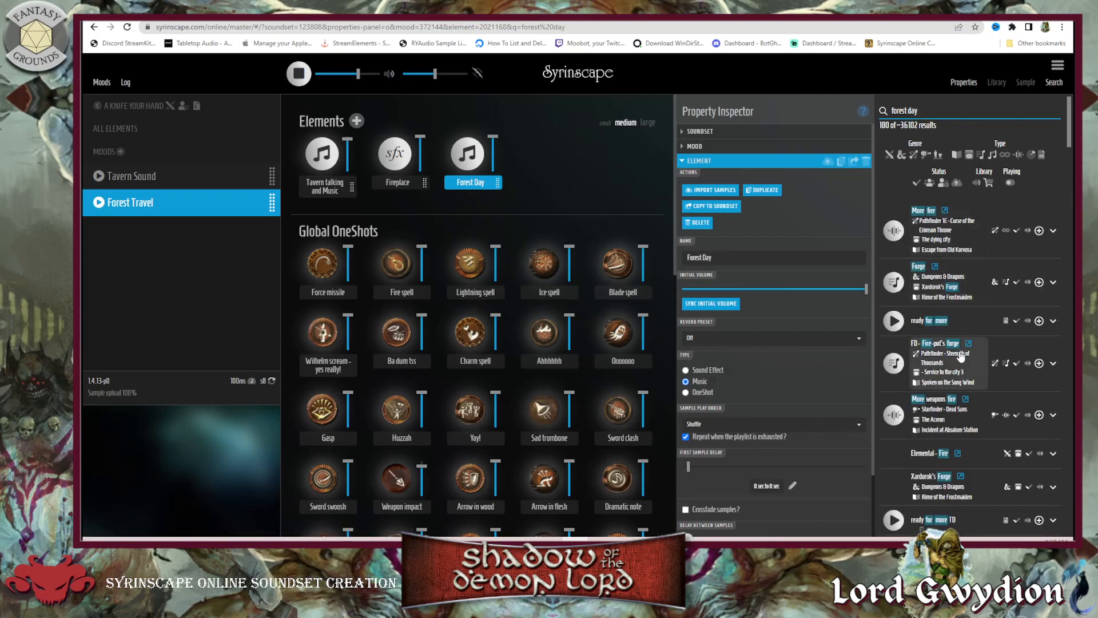
scroll(954, 439, "down", 2)
scroll(953, 442, "up", 2)
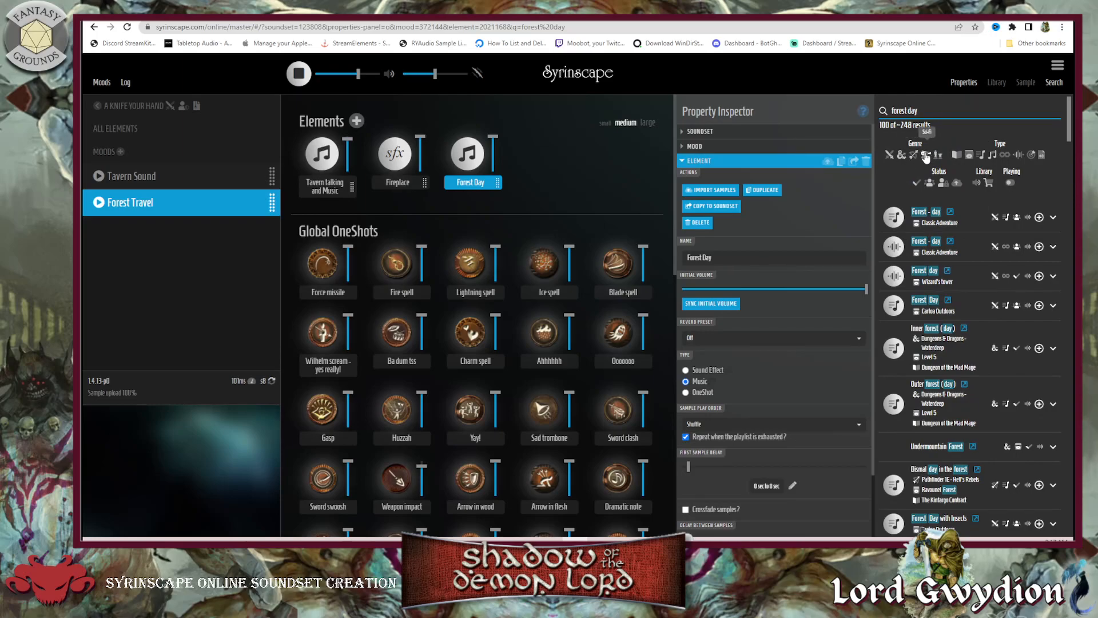
left_click(927, 156)
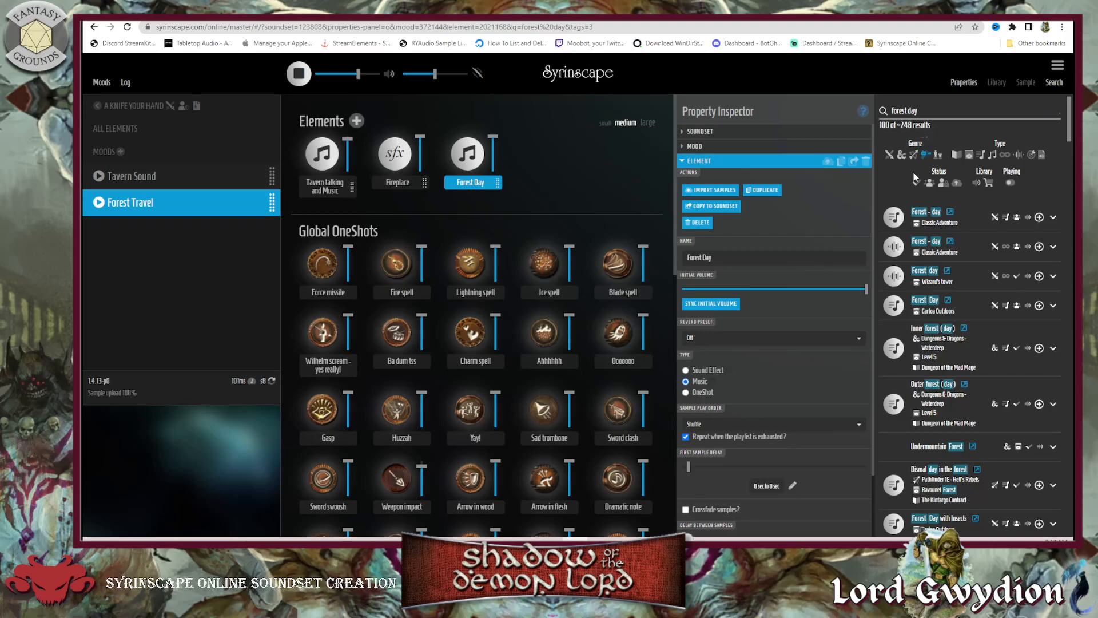
left_click(903, 158)
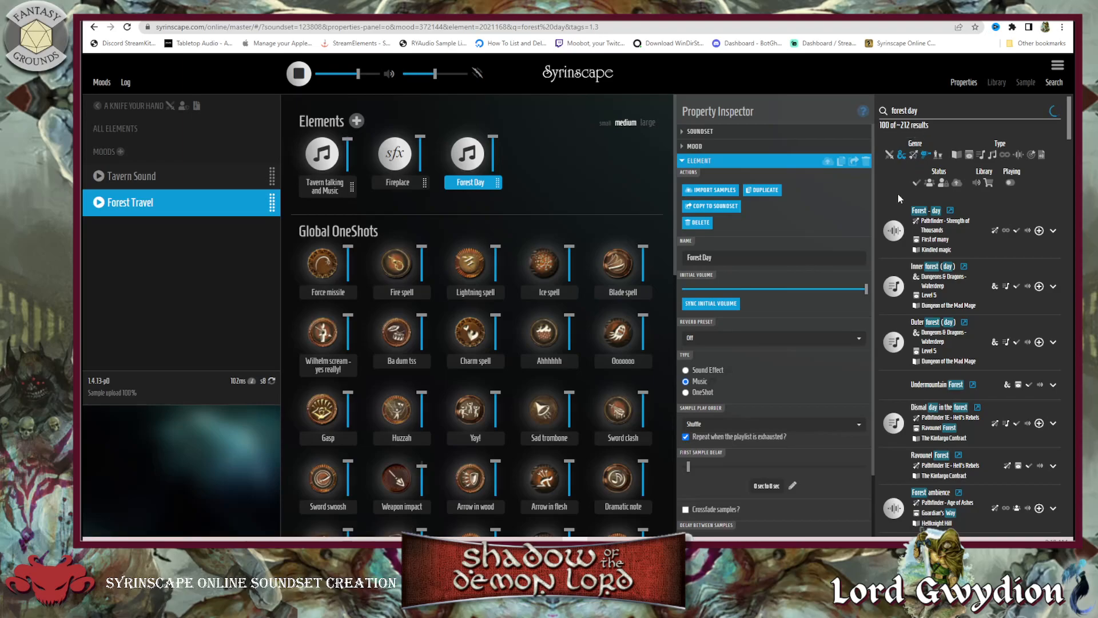
Clear the Sci-fi genre filter, limit the "forest day" results to the crossed-swords genre, and look through the list
left_click(927, 157)
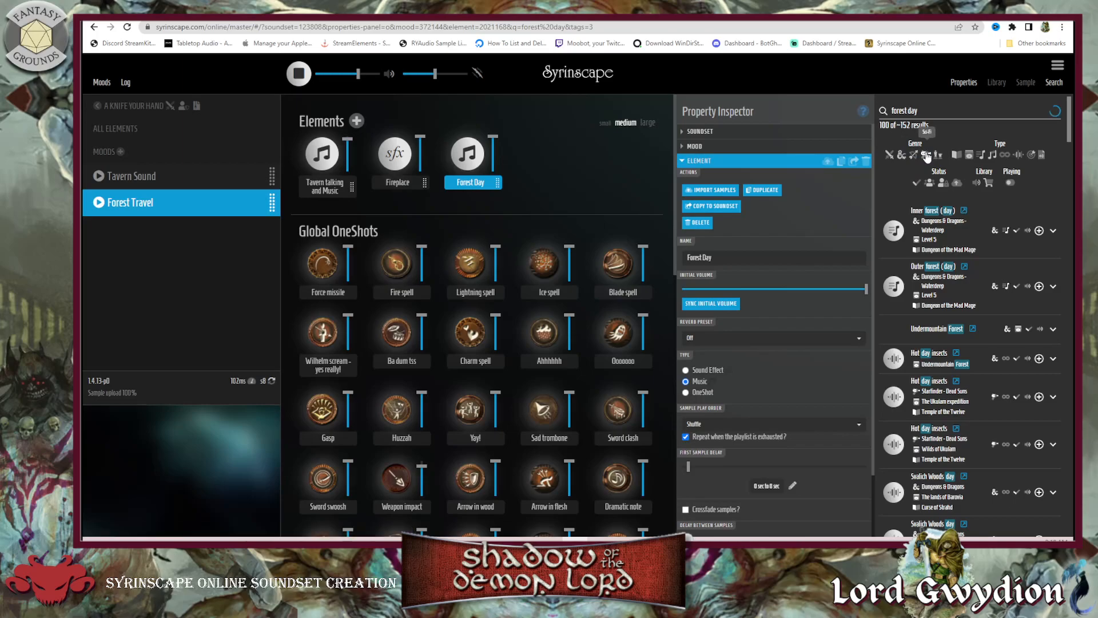
left_click(890, 155)
left_click(890, 155)
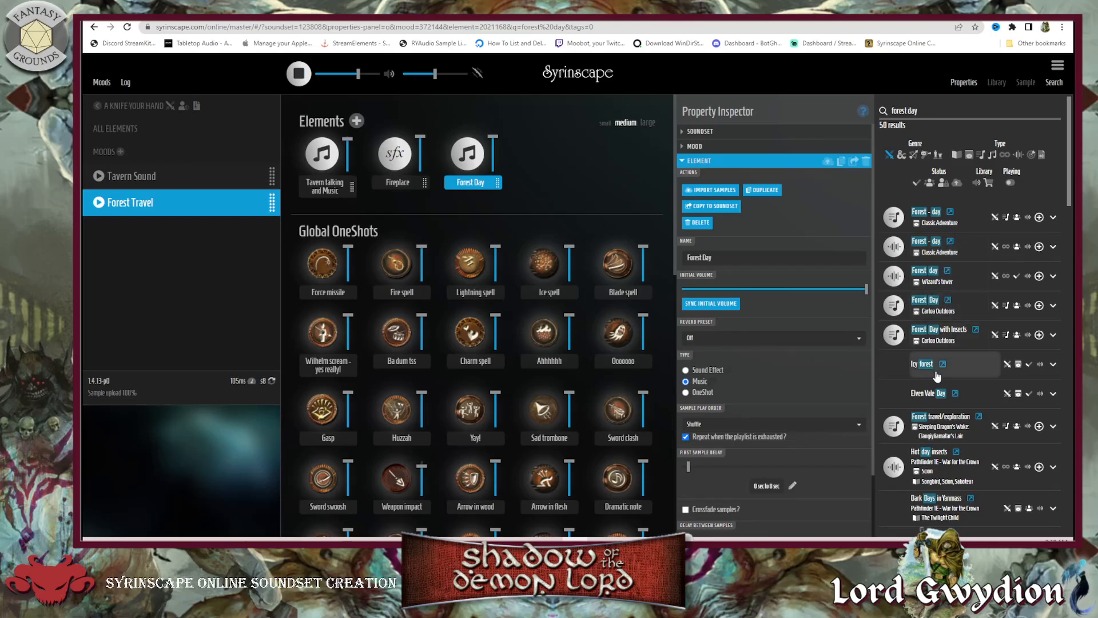
scroll(938, 286, "down", 2)
scroll(934, 303, "up", 2)
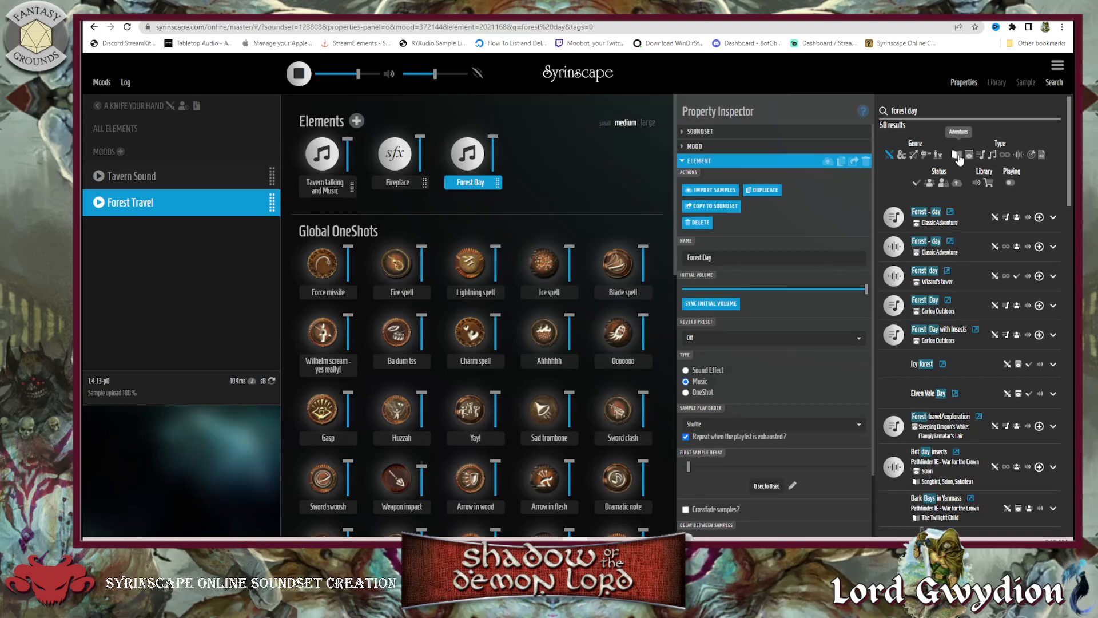
Narrow the "forest day" results to individual samples, look through them, and apply the first Library filter
left_click(1041, 158)
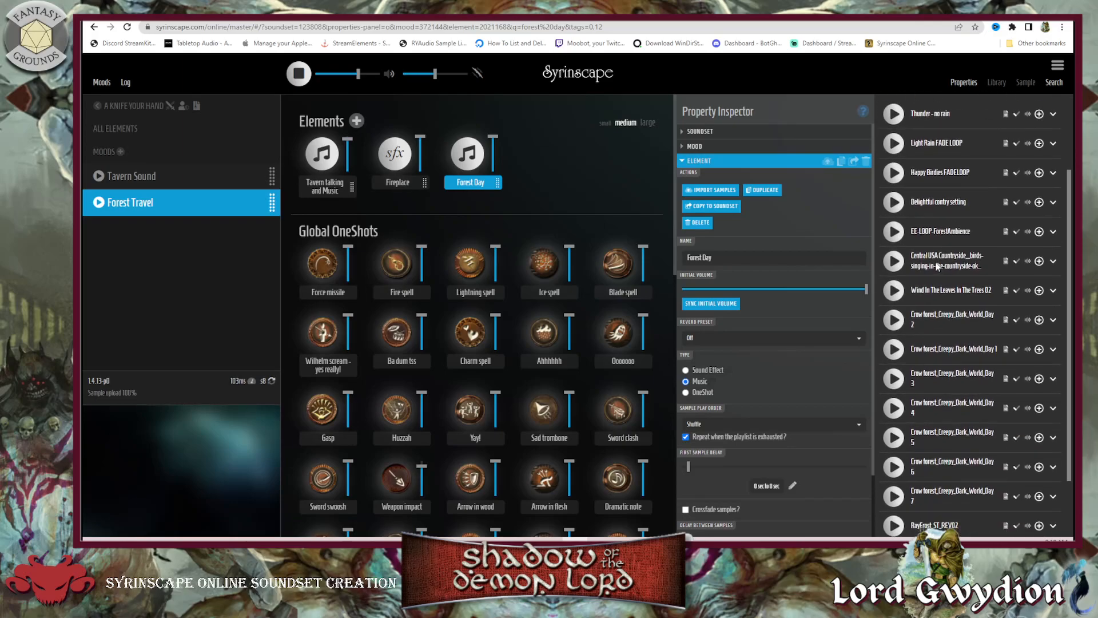
scroll(938, 250, "down", 3)
scroll(971, 441, "up", 3)
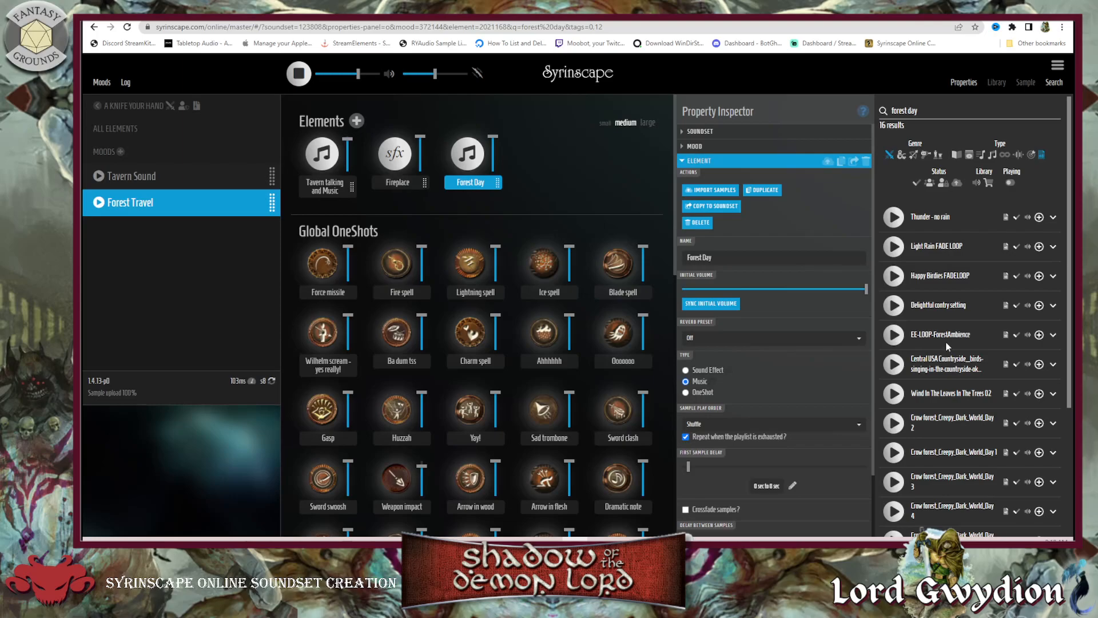
left_click(978, 183)
Upload 161_Forest_Day.mp3 to the Forest Day element and save the element's playing state in the Forest Travel mood
left_click(711, 190)
left_click(700, 352)
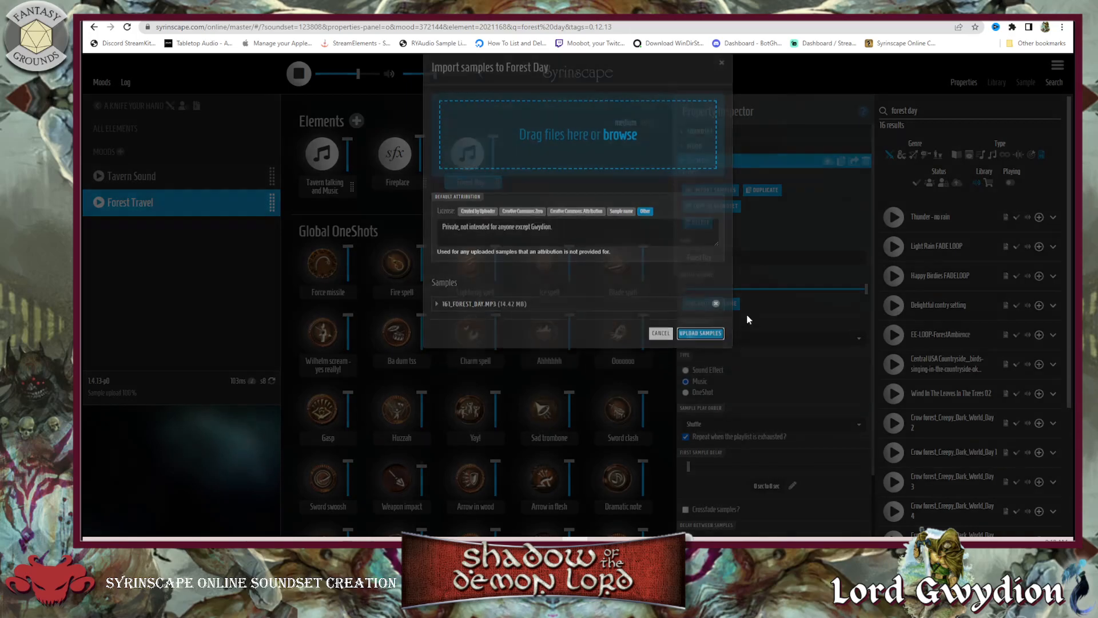
left_click(714, 341)
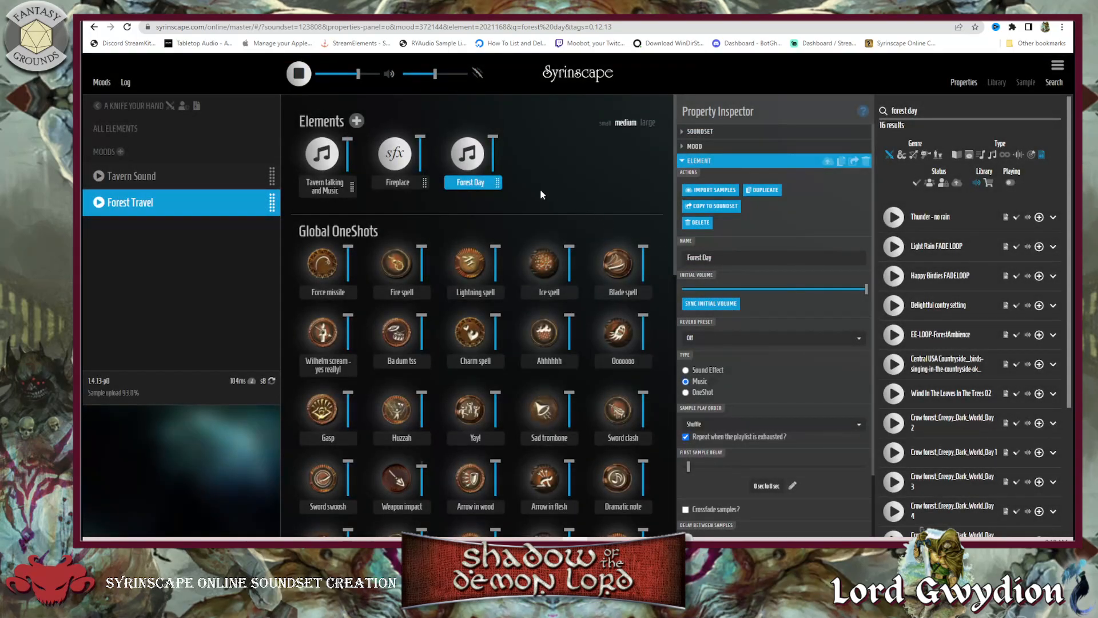
left_click(669, 104)
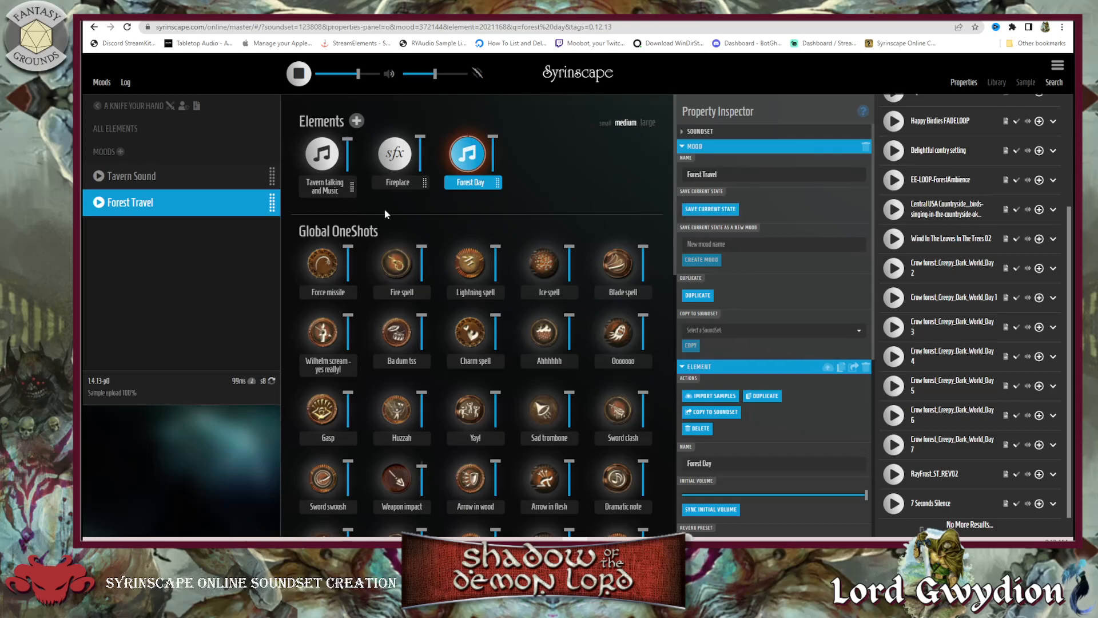
left_click(710, 209)
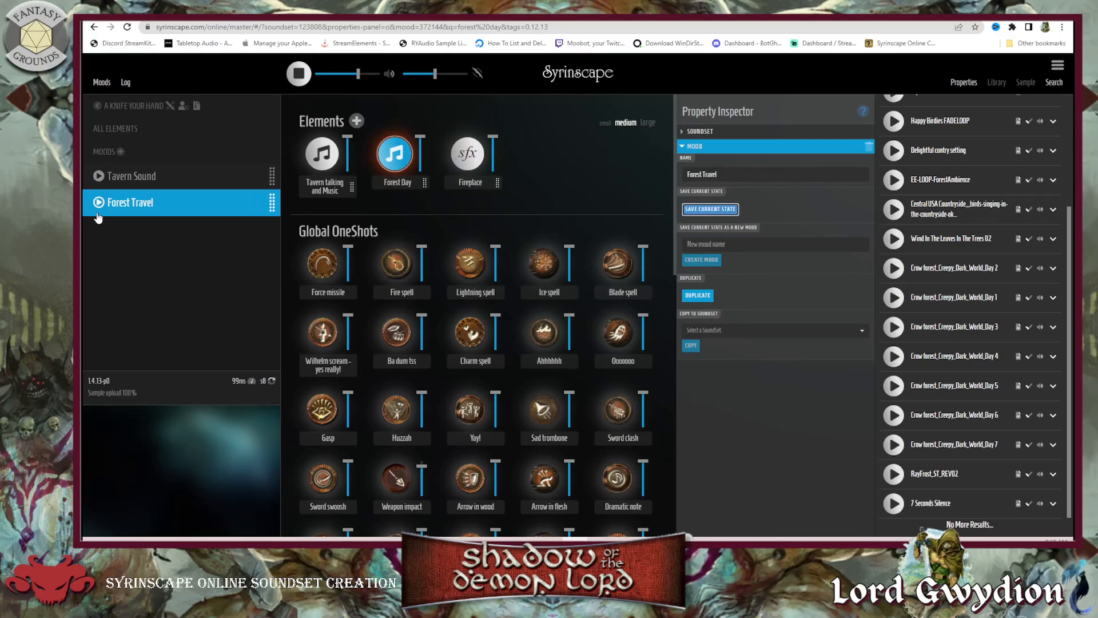
Add a third mood named Spider Forest Batle
type("o")
type("rest")
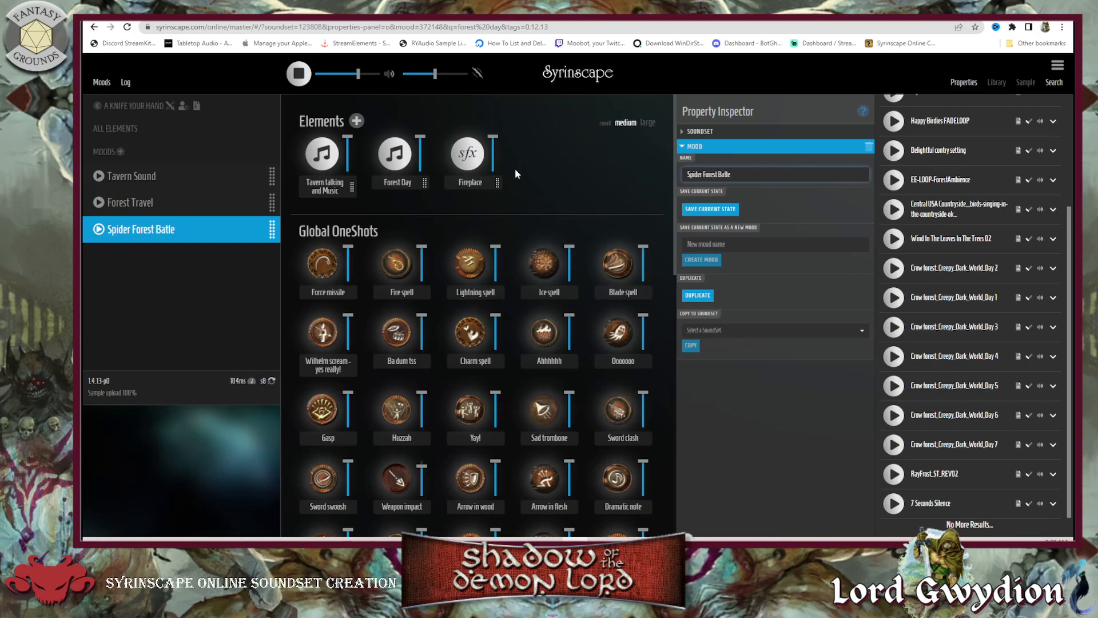
key("BackSpace")
type("e")
left_click(516, 170)
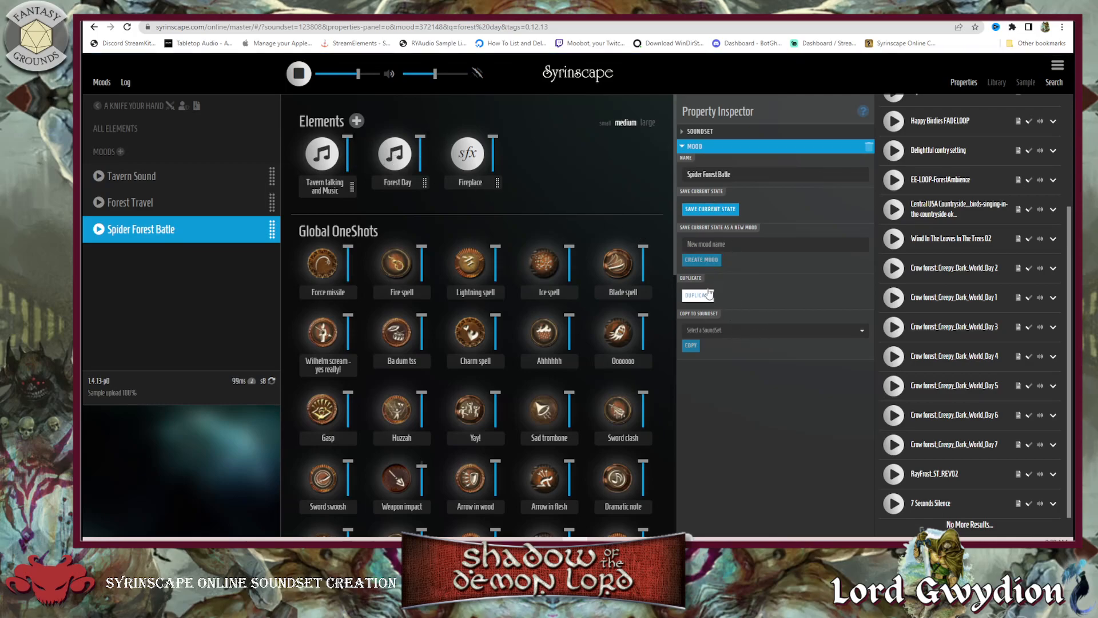
Expand the SoundSet properties and look over its name, category, initial volume and reverb settings
left_click(694, 132)
left_click(691, 366)
left_click(692, 366)
scroll(742, 331, "down", 1)
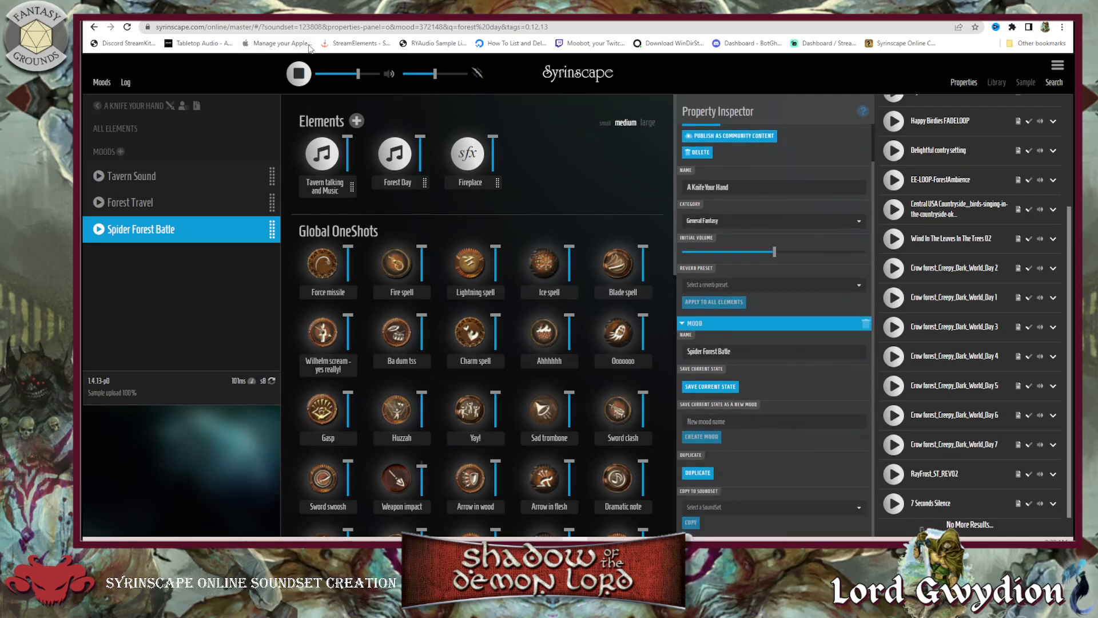
Find the 242_Spiders_Den sample in the sound sample library and add a Syrinscape element named Spider Den
key("alt+Tab")
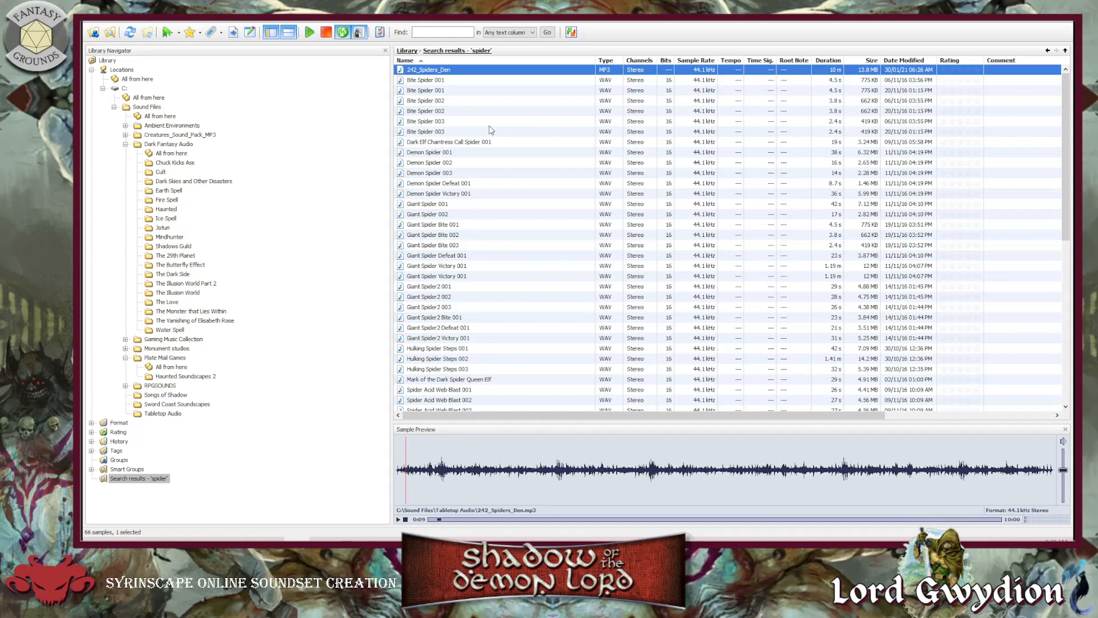
key("alt+Tab")
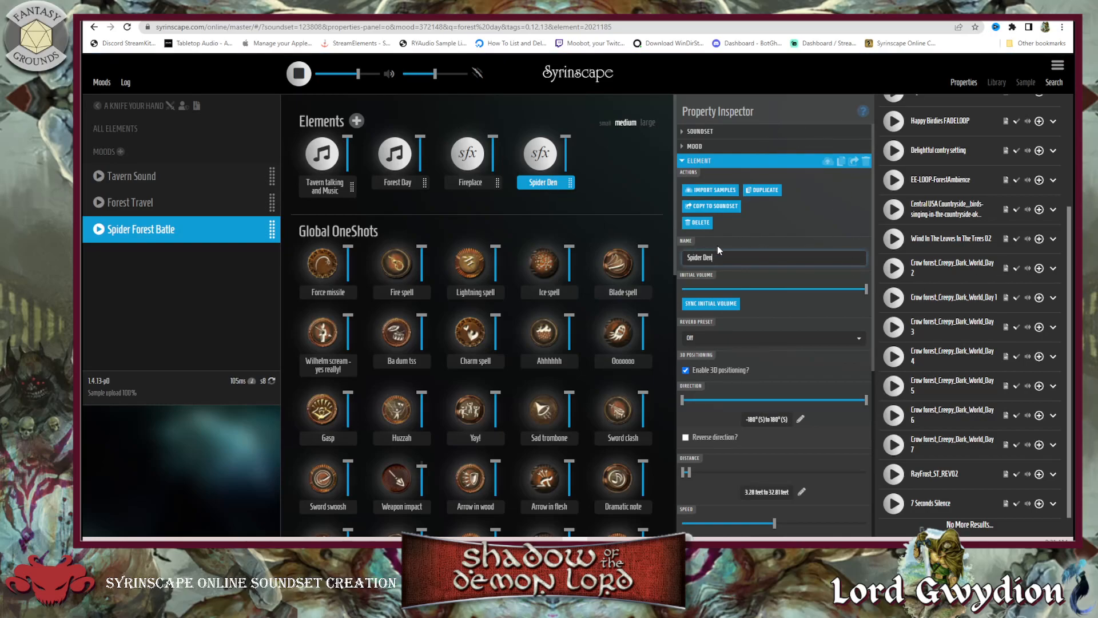
scroll(800, 342, "down", 2)
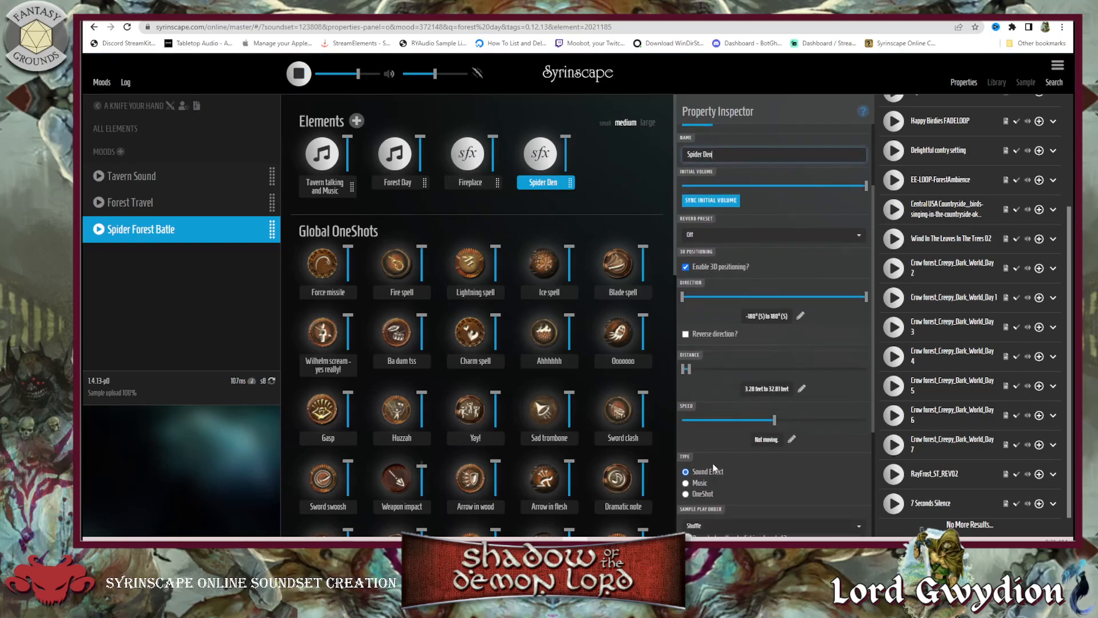
Switch to the sound sample library, preview Hulking Spider Steps 001, and stop the playback
key("alt+Tab")
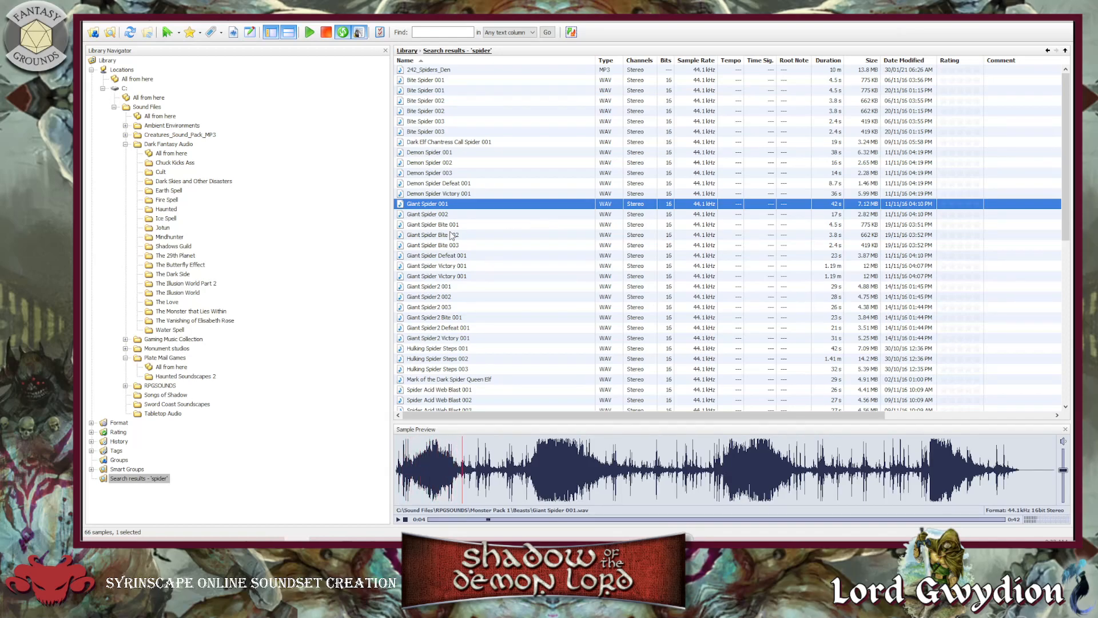
left_click(443, 349)
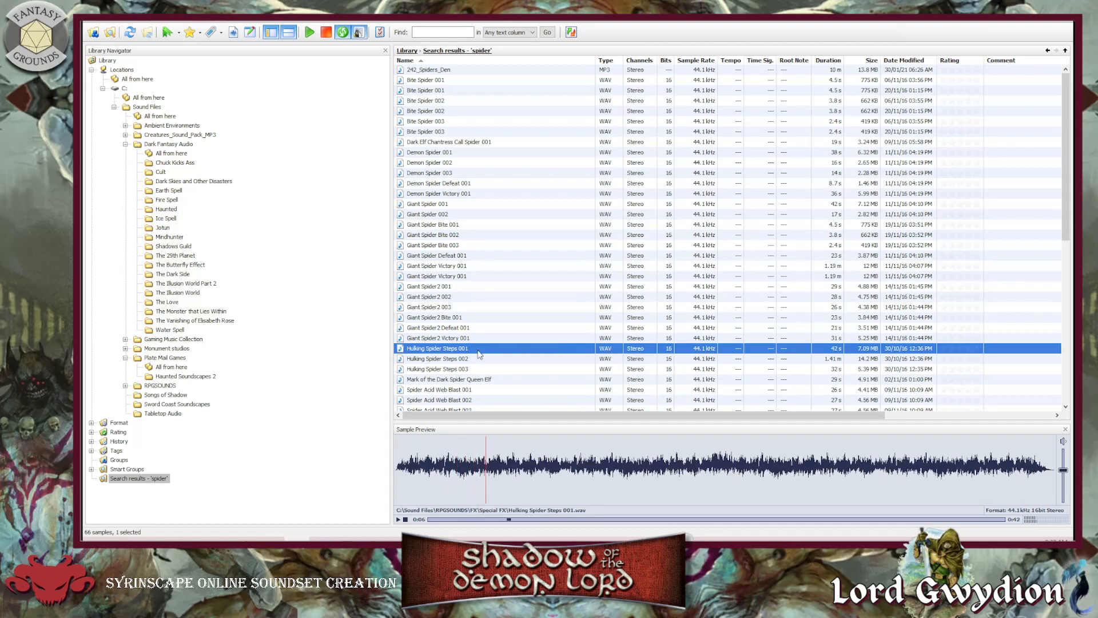
left_click(326, 32)
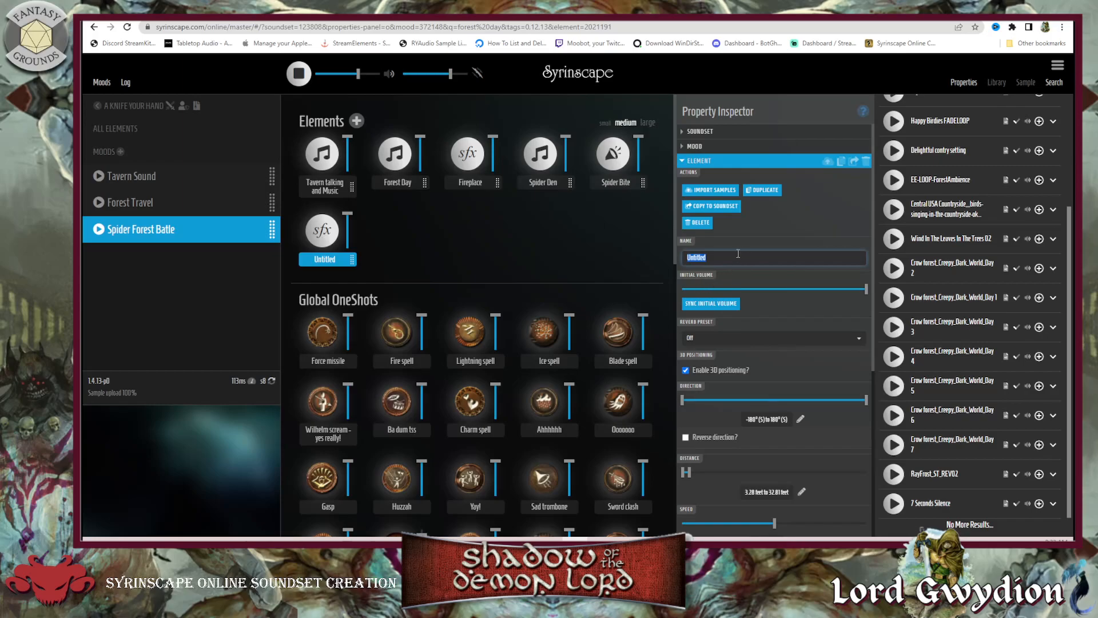
Name the new Syrinscape element Hulking Spider Walking and upload Hulking Spider Steps 001.wav to it
type("Hulking Spider Wal")
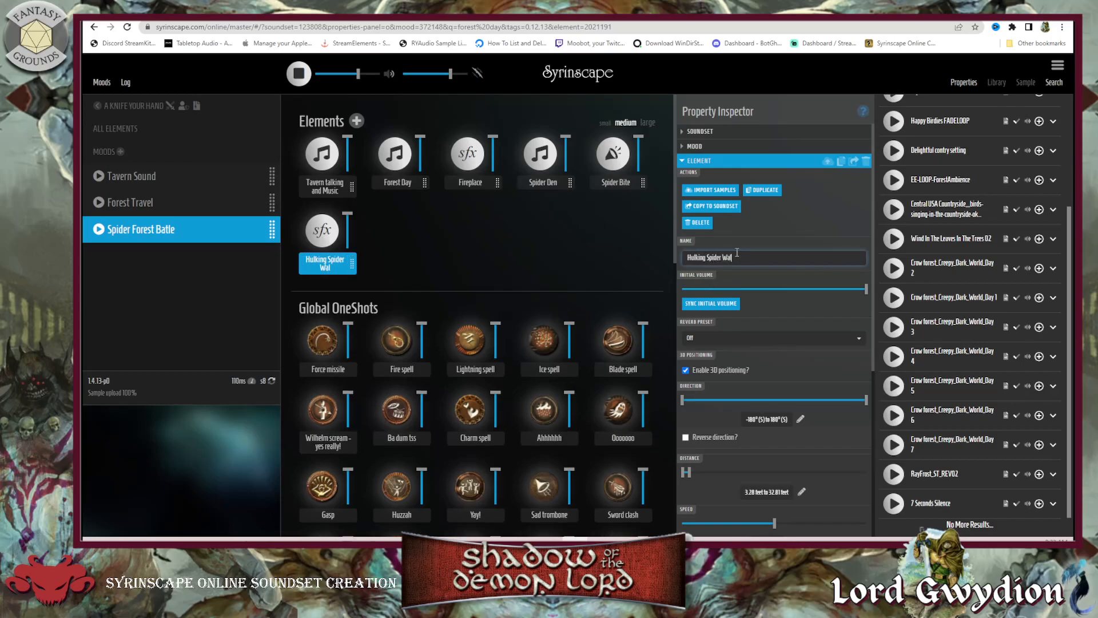
type("king")
left_click(714, 190)
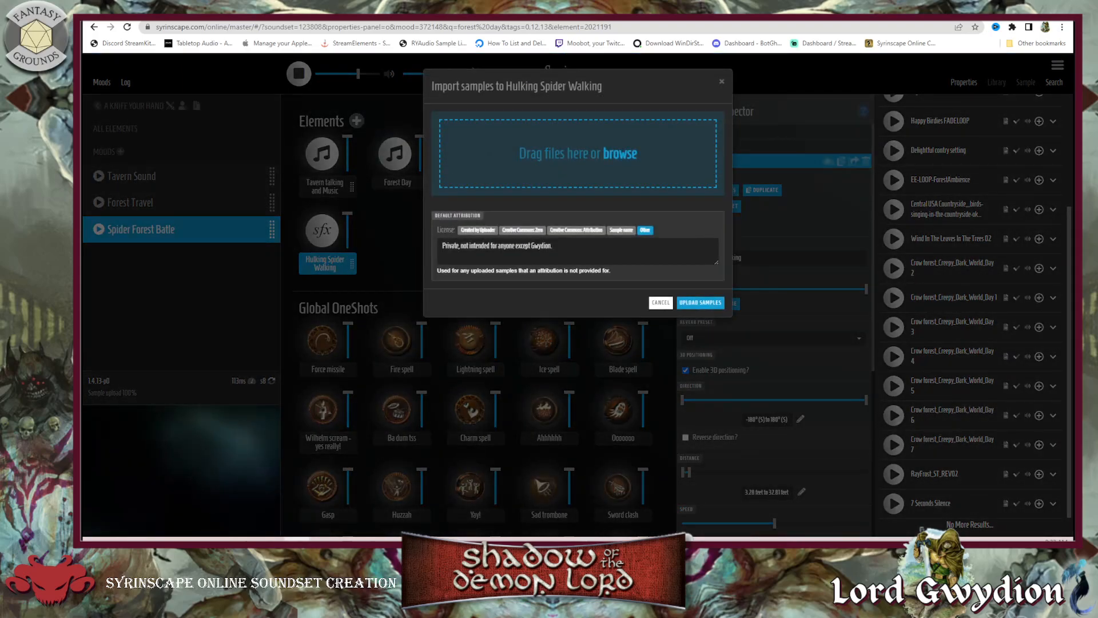
left_click_drag(584, 175, 589, 178)
left_click(700, 351)
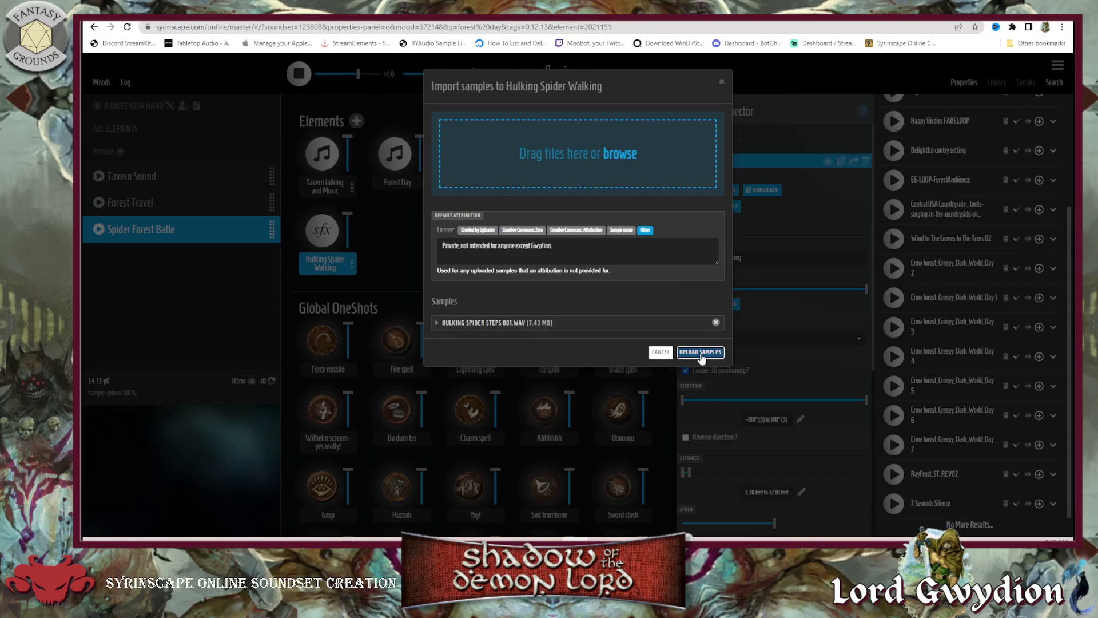
left_click(713, 480)
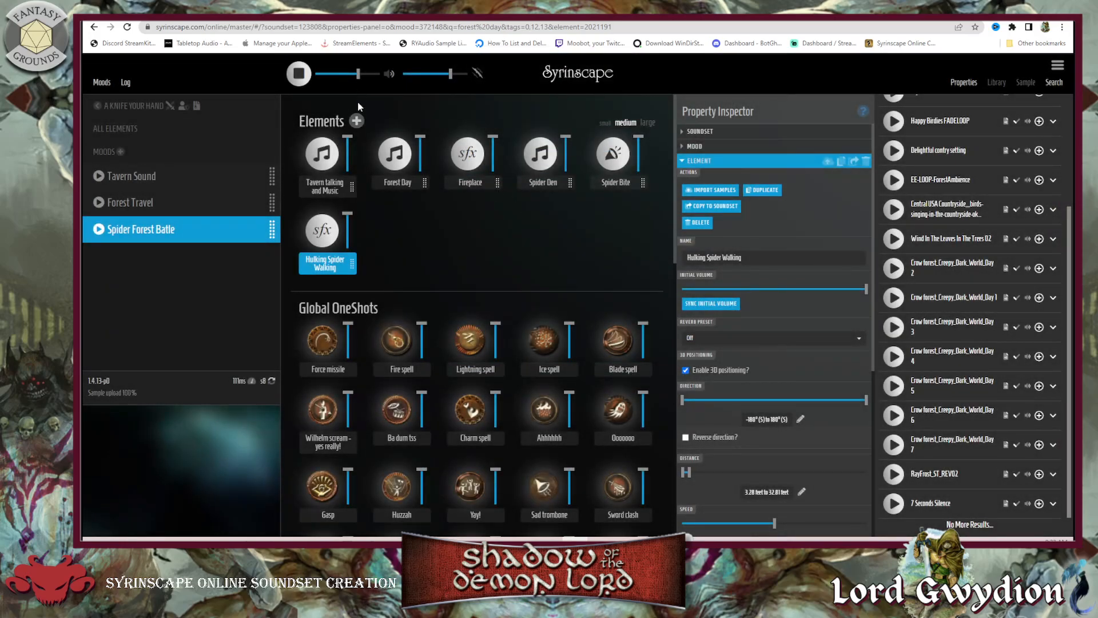
Add another element to the SoundSet and browse the spider samples in the sound sample library for its sound
left_click(356, 121)
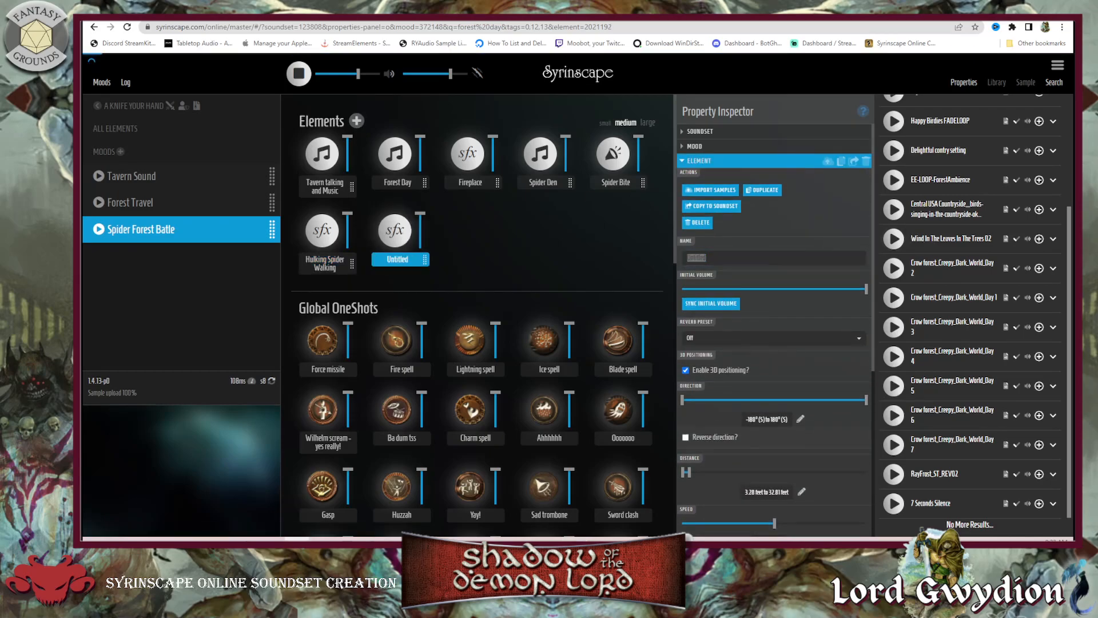
mouse_move(558, 3)
left_mouse_down()
mouse_move(558, 17)
mouse_move(558, 7)
left_mouse_up()
scroll(452, 326, "down", 3)
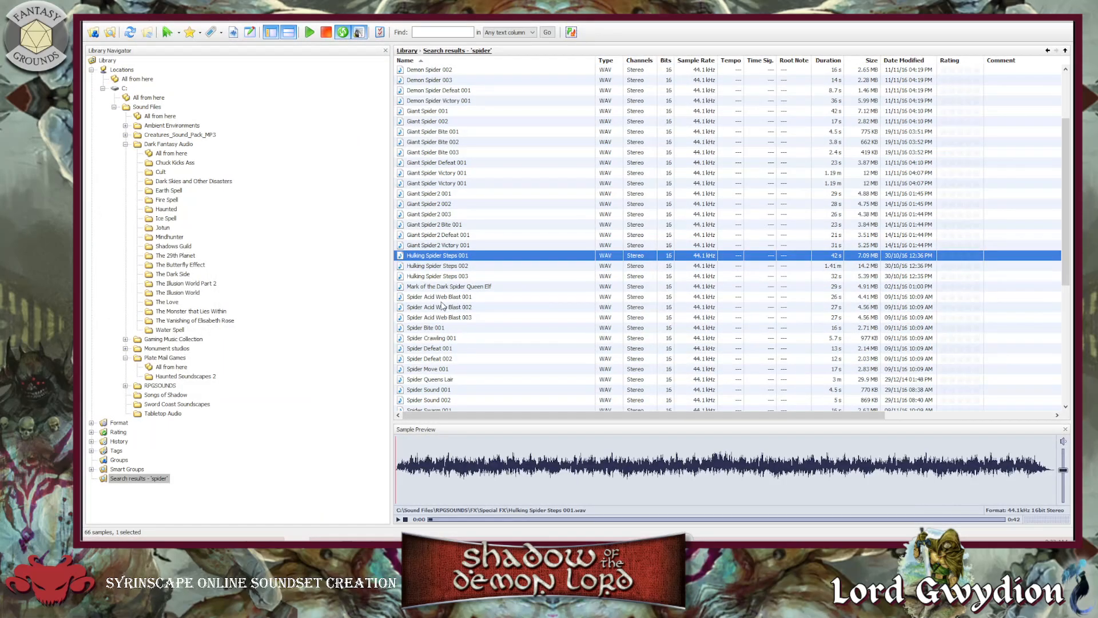
scroll(450, 318, "down", 5)
scroll(452, 332, "down", 3)
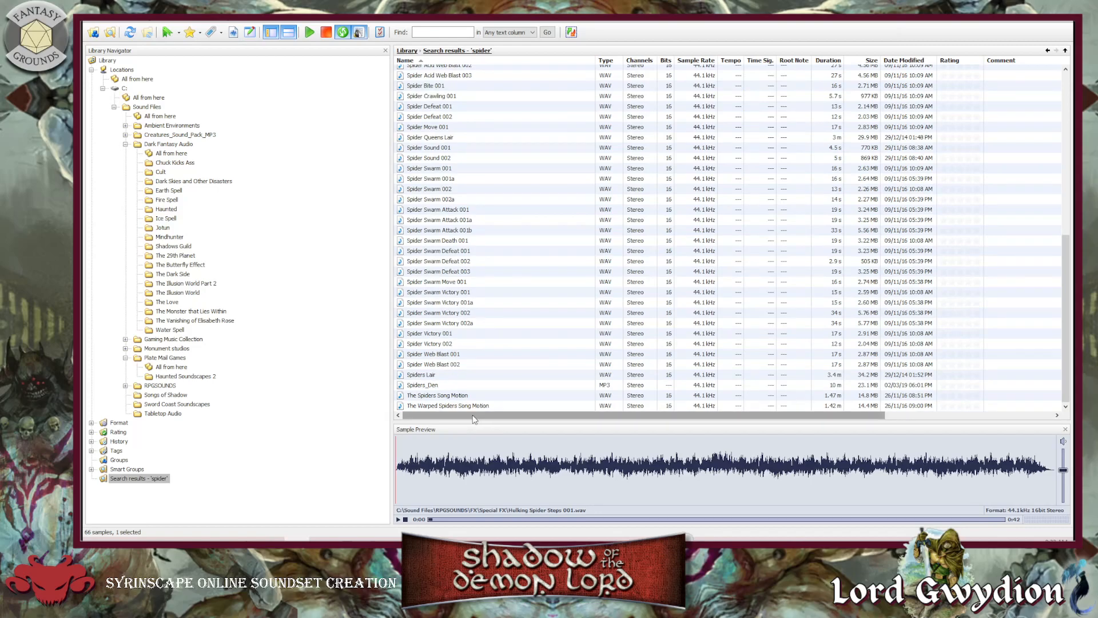
scroll(469, 376, "up", 4)
scroll(470, 312, "up", 7)
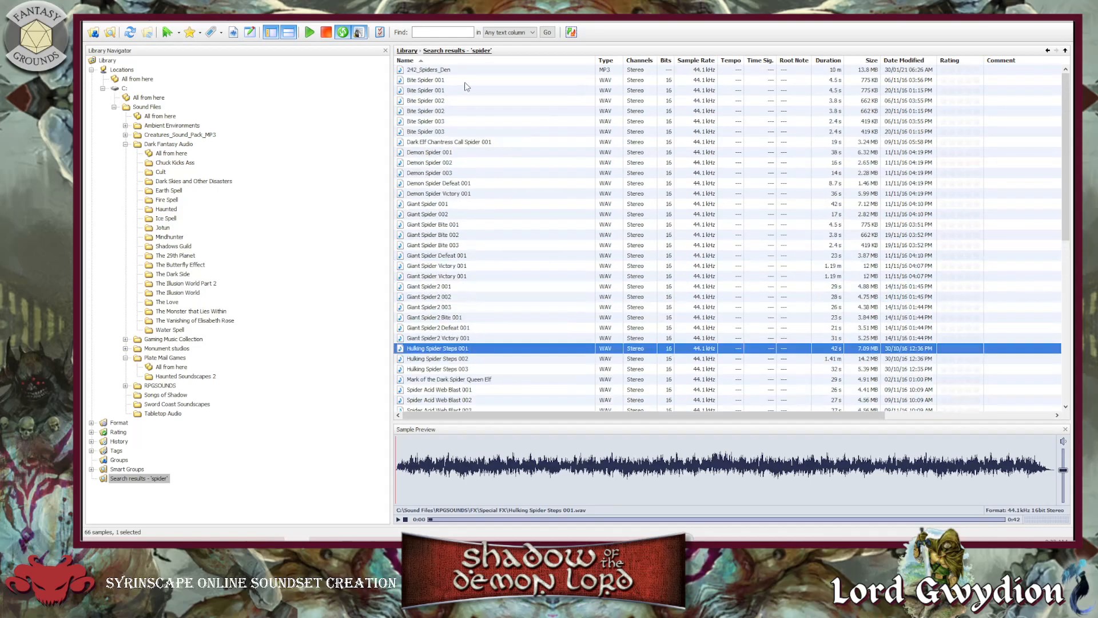
Find Spider Web Blast 001 by searching the sample library for "web", and name the new Syrinscape element Spider Web Blast
left_click(435, 34)
type("web")
key("Return")
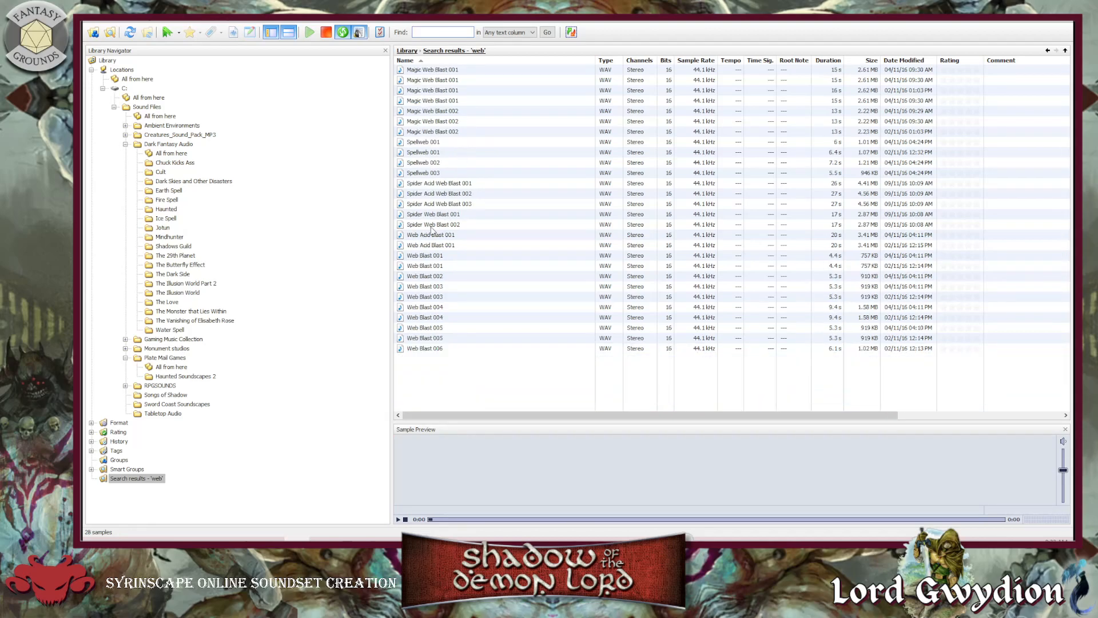
left_click(551, 215)
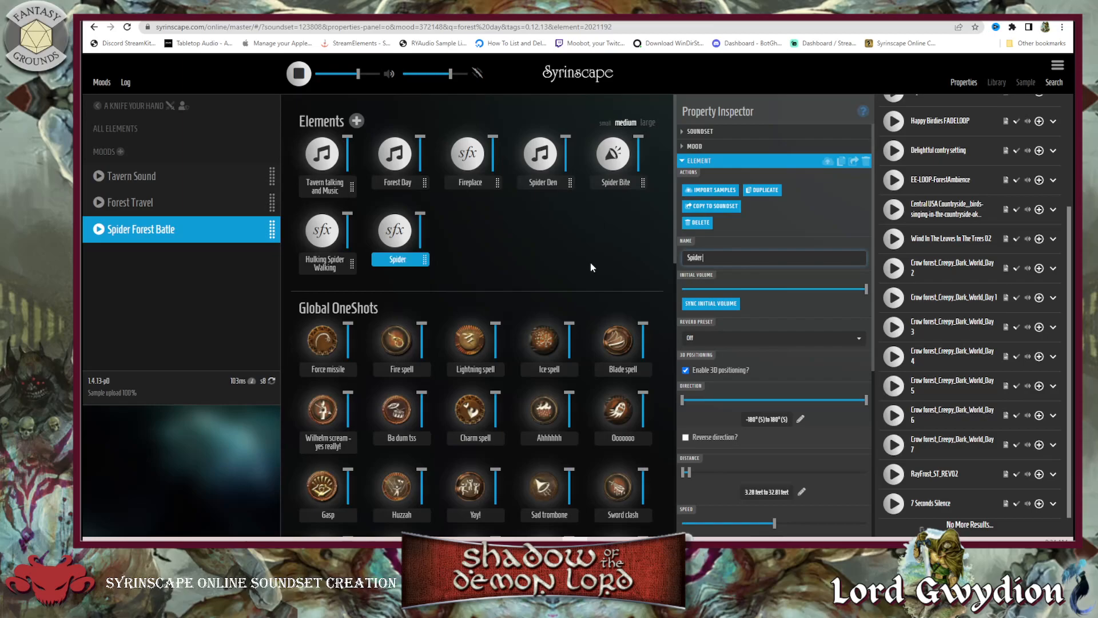
type("eb Blast")
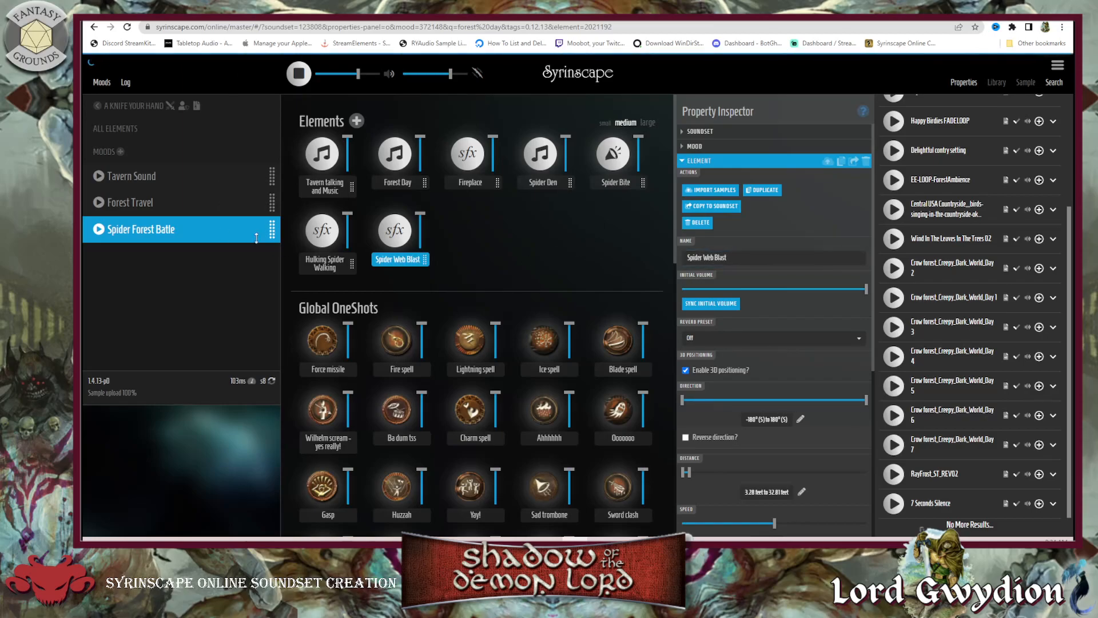
Start Forest Day for the Spider Forest Batle mood, save the mood's current state, and lower Forest Day's volume to about half
left_click(402, 162)
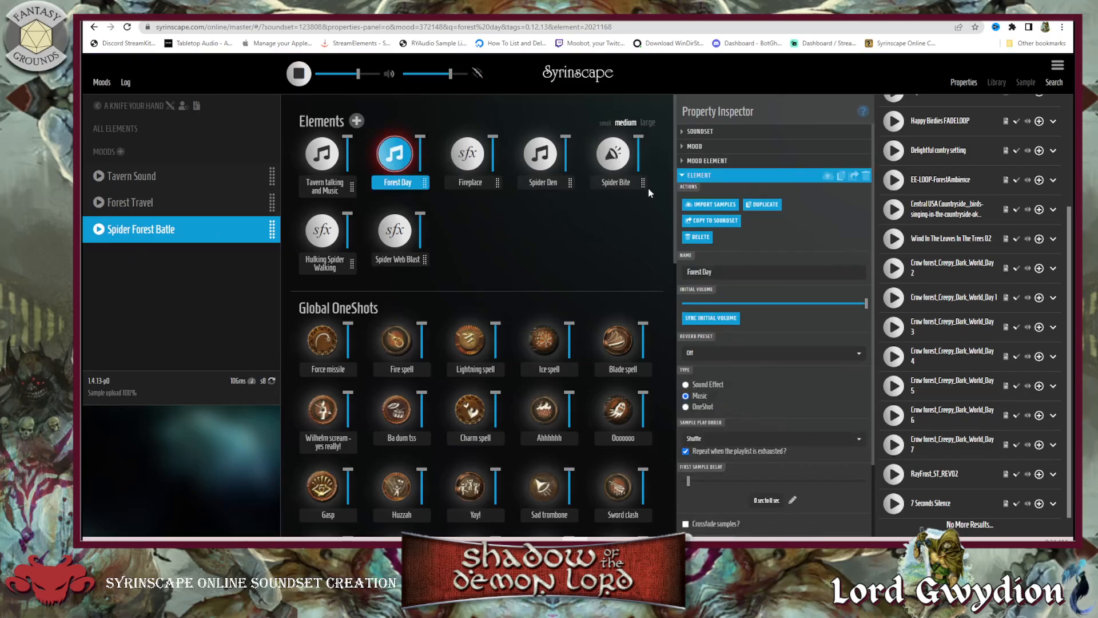
left_click(691, 149)
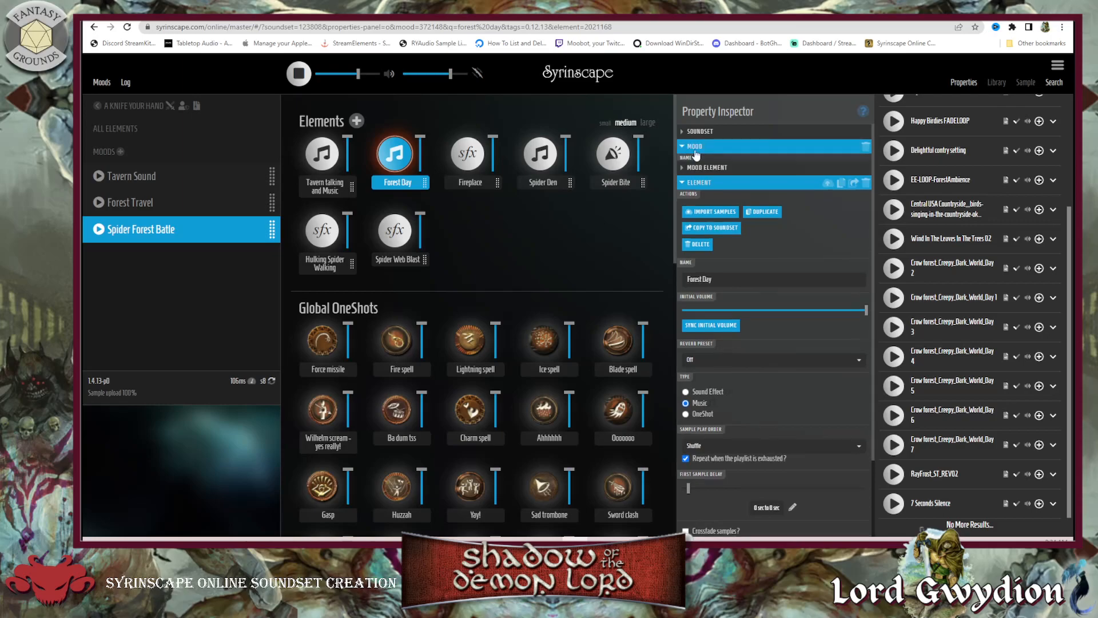
left_click(724, 211)
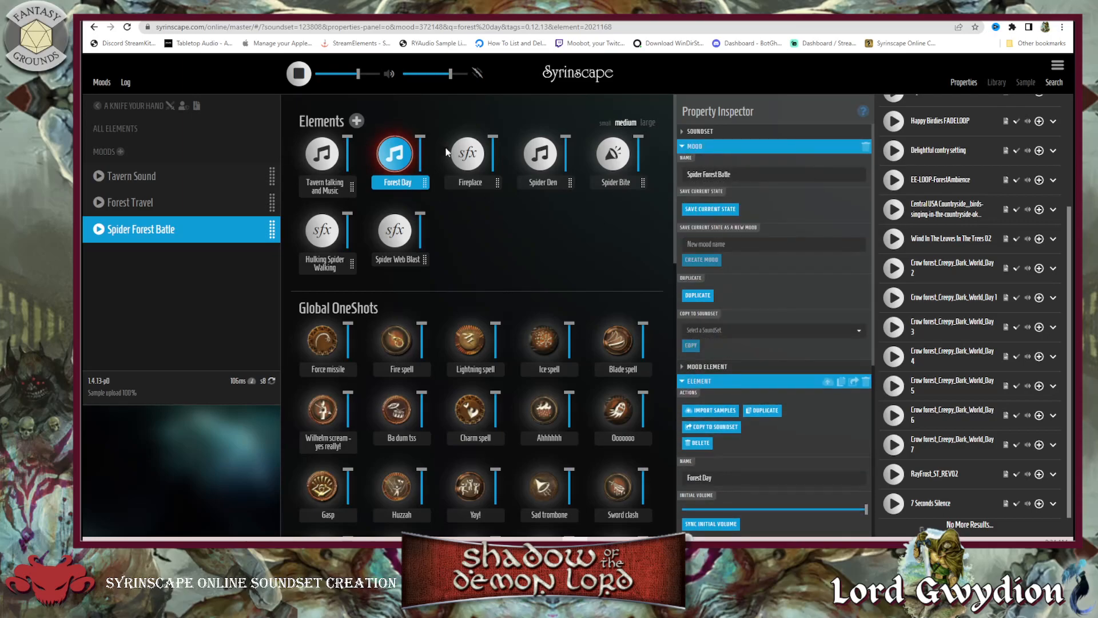
left_click_drag(420, 136, 420, 152)
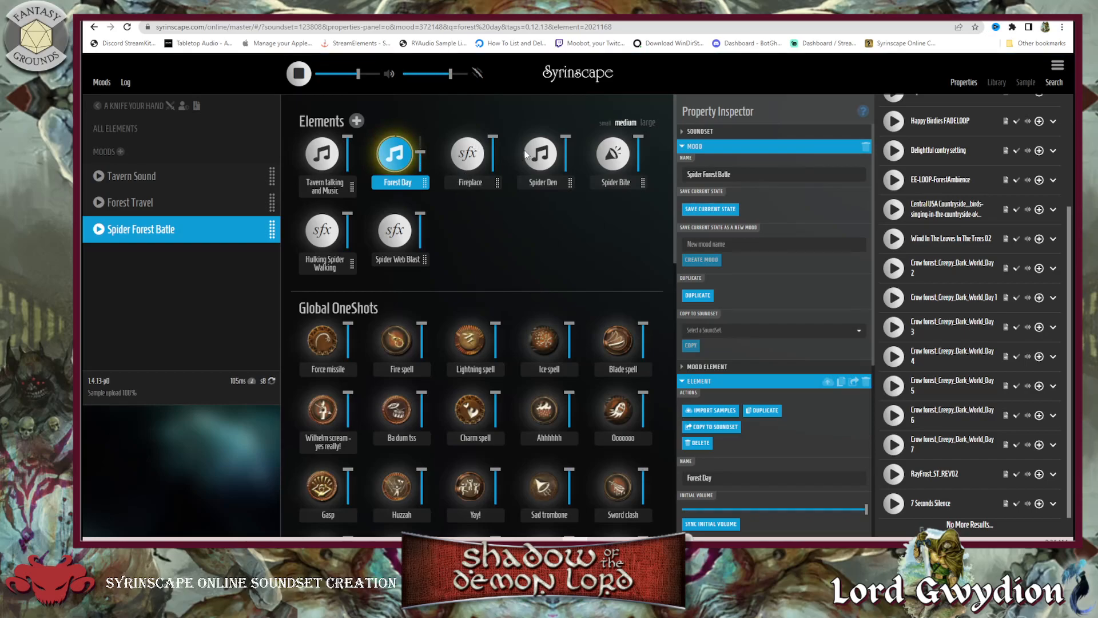
Start the Spider Den and Hulking Spider Walking elements for the Spider Forest Batle mood, and select Spider Web Blast
left_click(548, 154)
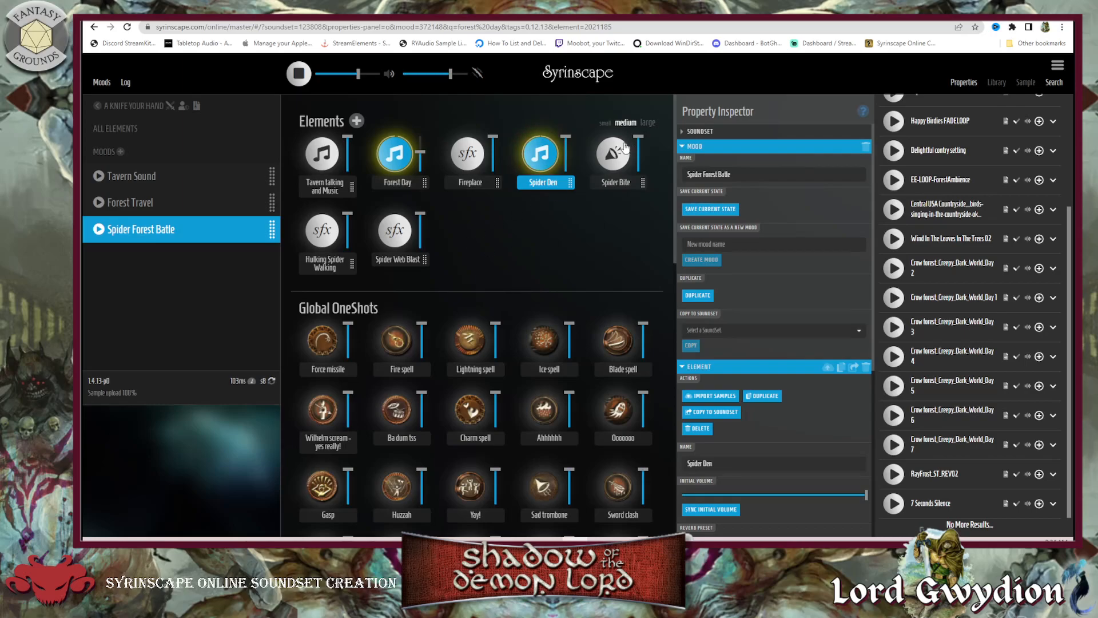
left_click(320, 240)
left_click(394, 236)
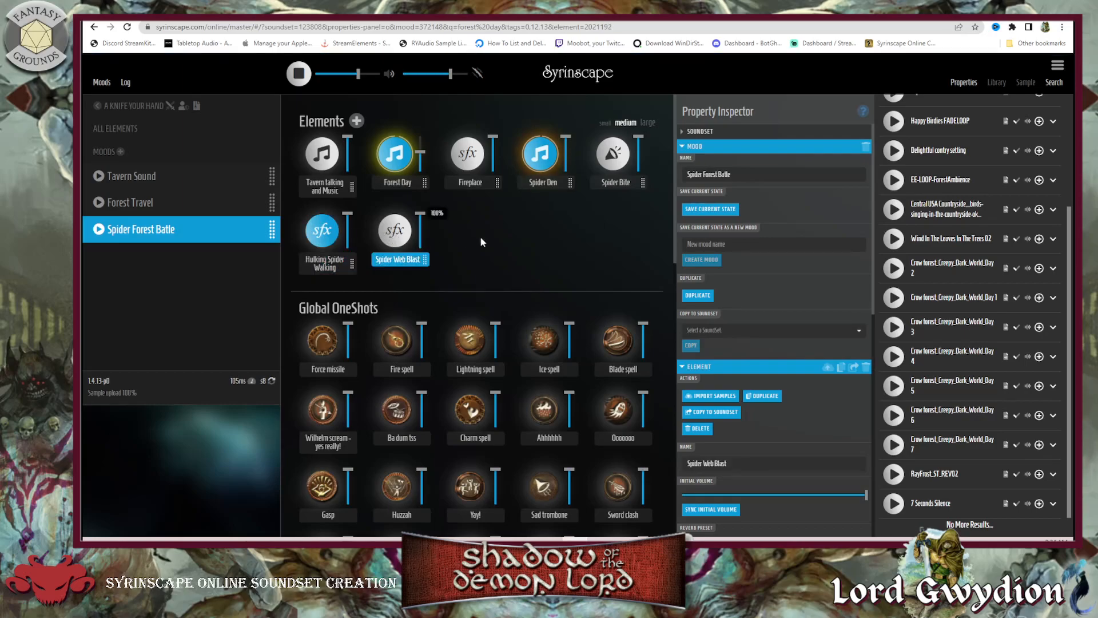
With Spider Web Blast also playing, lower Hulking Spider Walking's volume to slightly over half and save the Spider Forest Batle mood's current state
mouse_move(424, 234)
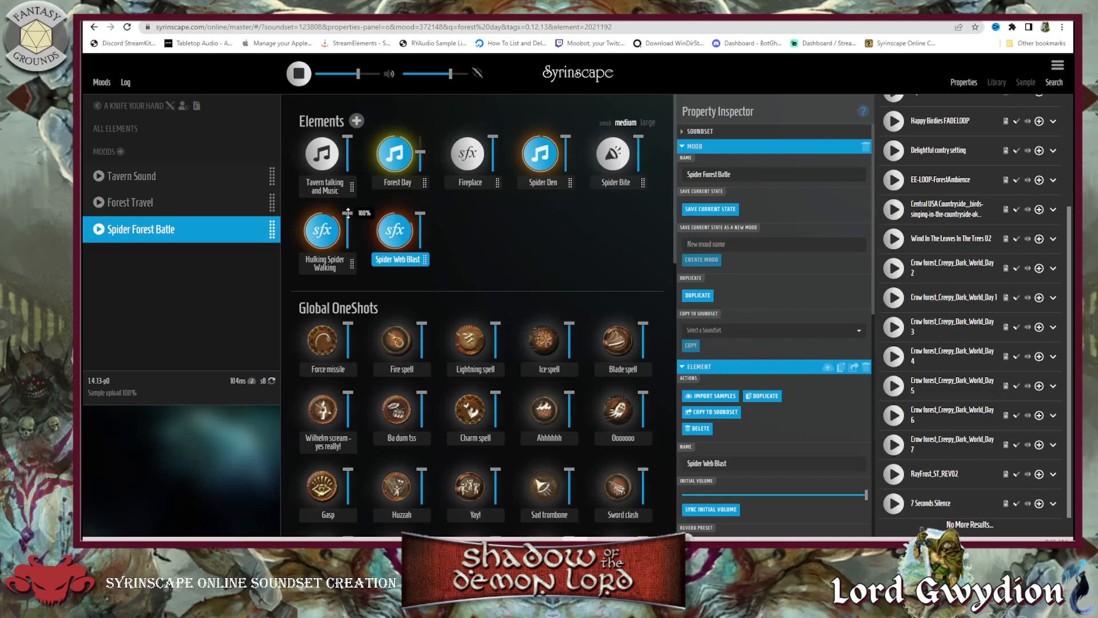
left_click_drag(348, 214, 348, 222)
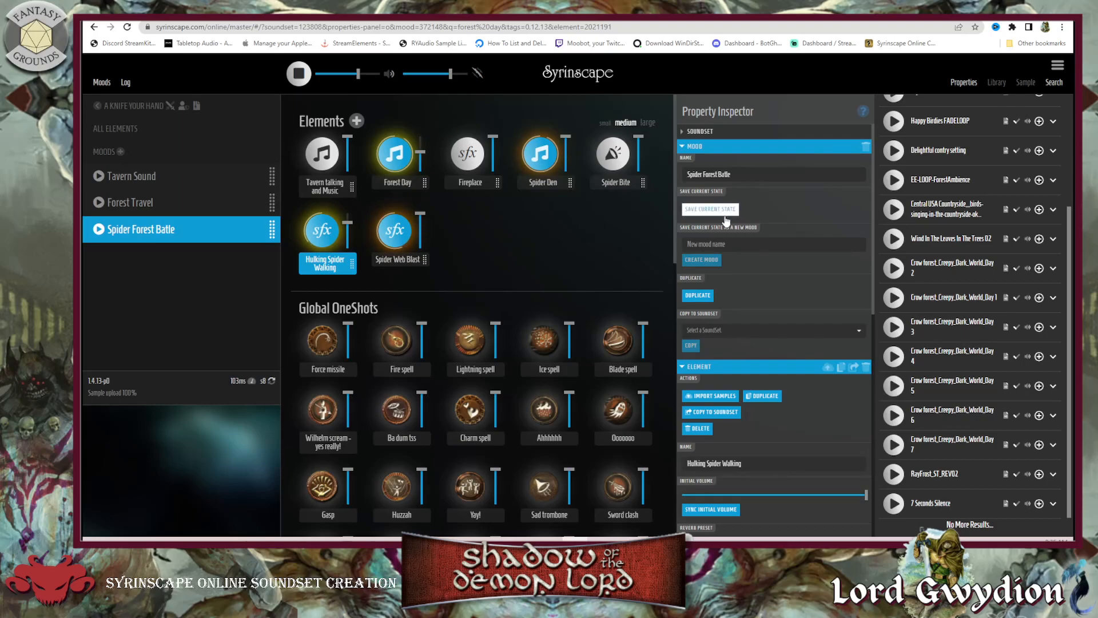
left_click(709, 209)
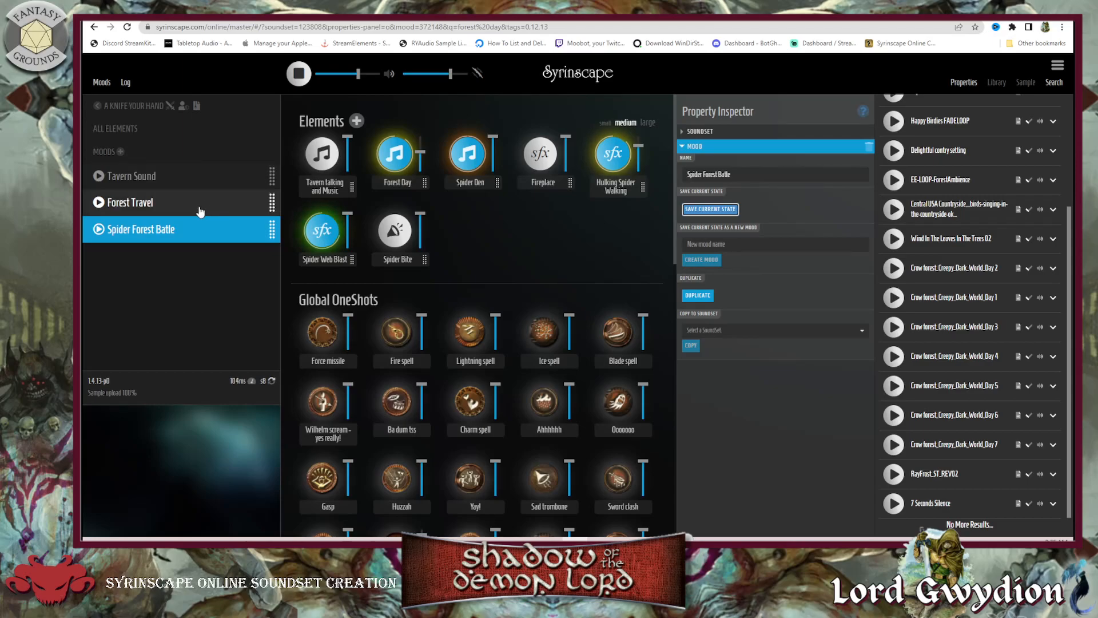
mouse_move(638, 148)
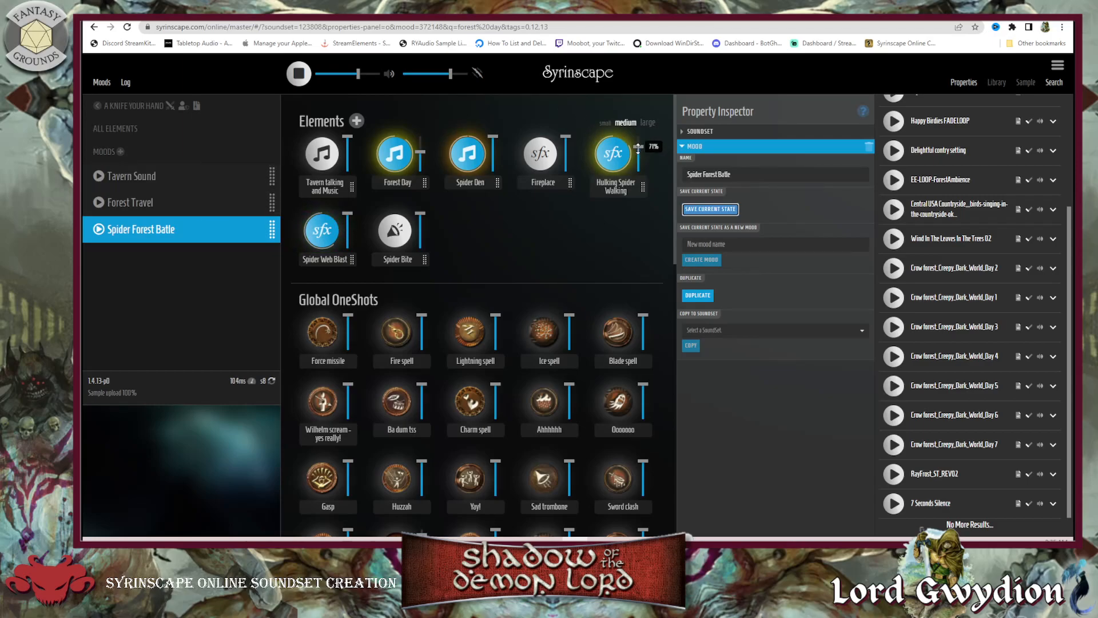
left_click(617, 187)
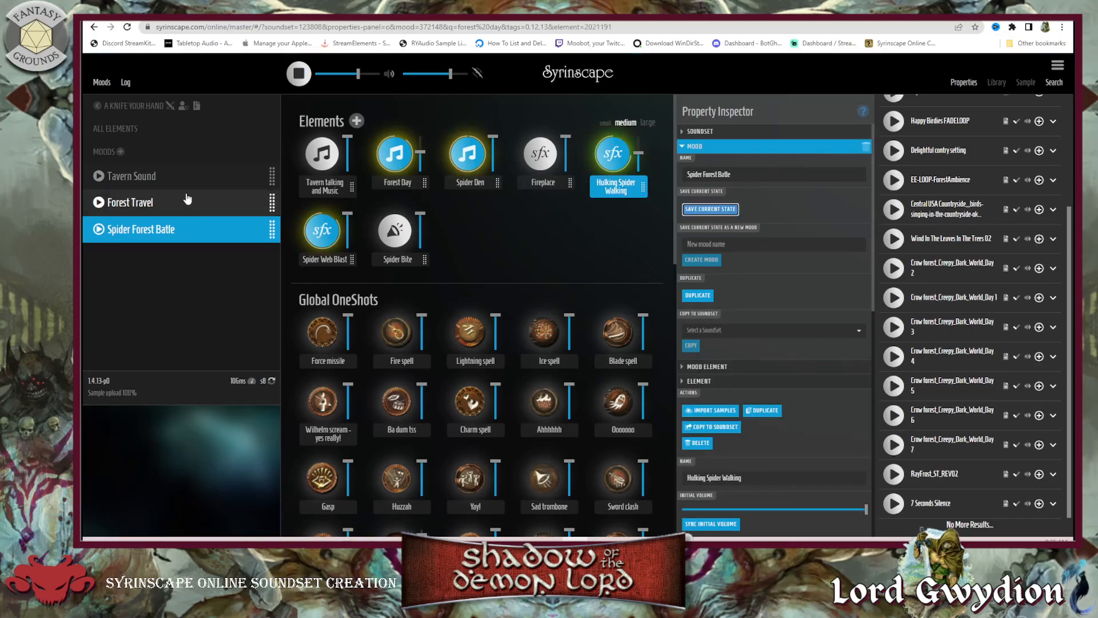
Start the Tavern Sound mood, lower Tavern talking and Music to slightly over half volume, and save the mood's current state
left_click(141, 182)
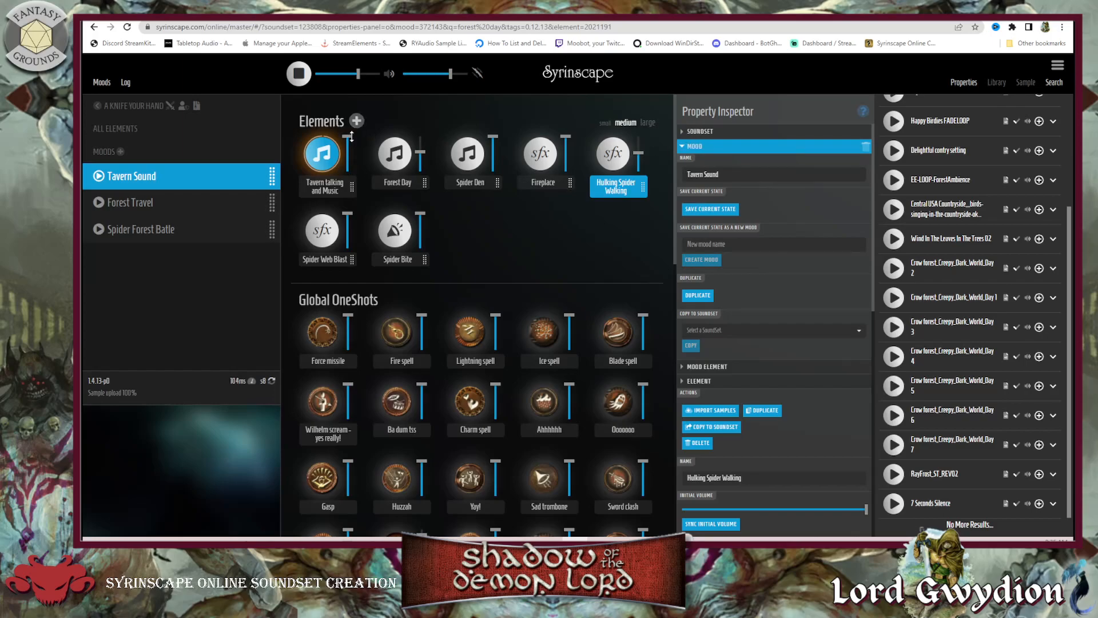
mouse_move(350, 138)
left_click(326, 186)
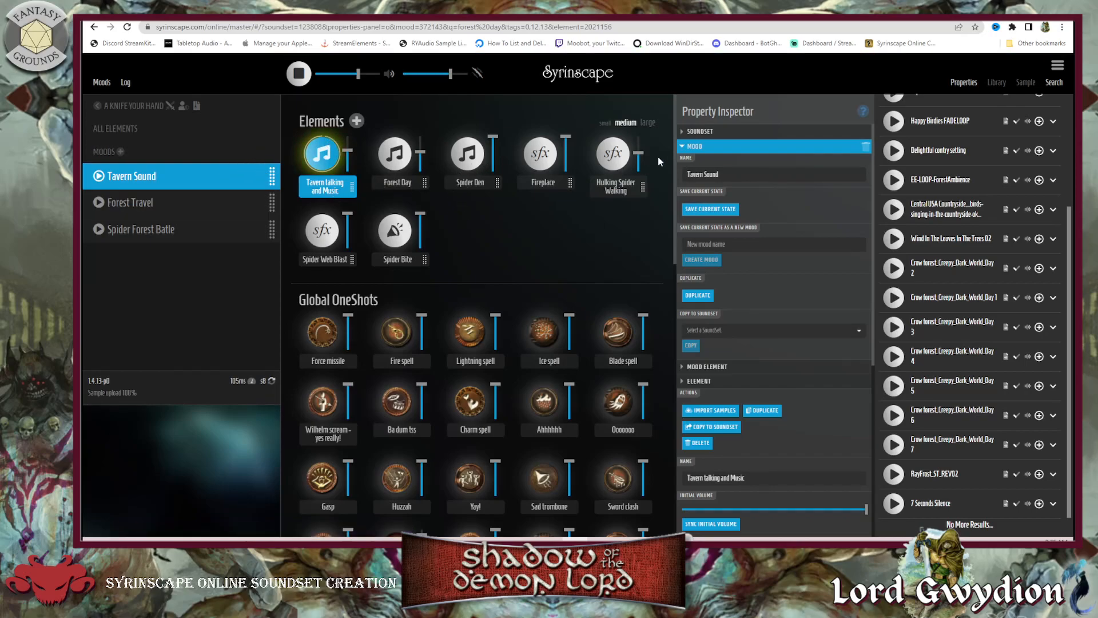
left_click(710, 209)
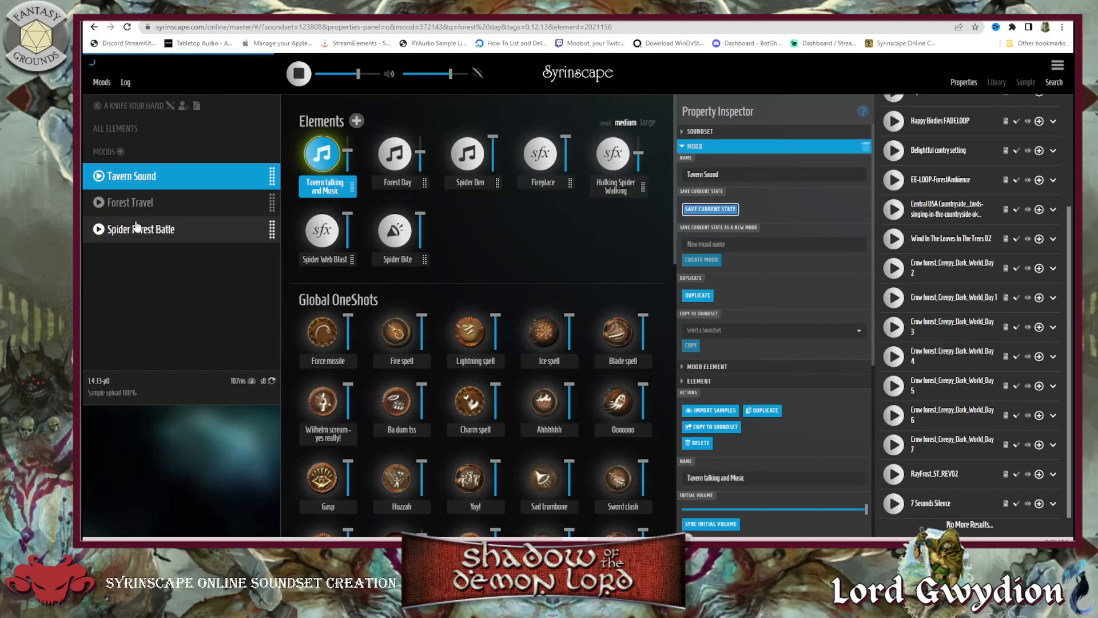
Start the Forest Travel mood and lower Forest Day's volume to about three quarters
left_click(155, 205)
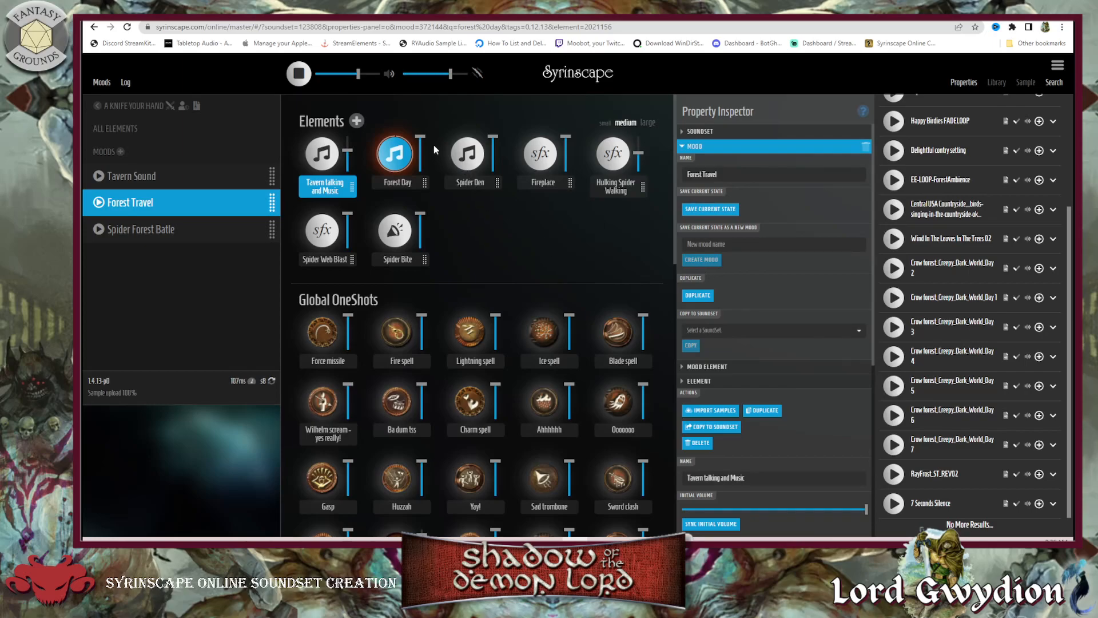
mouse_move(422, 137)
left_click_drag(421, 137, 421, 146)
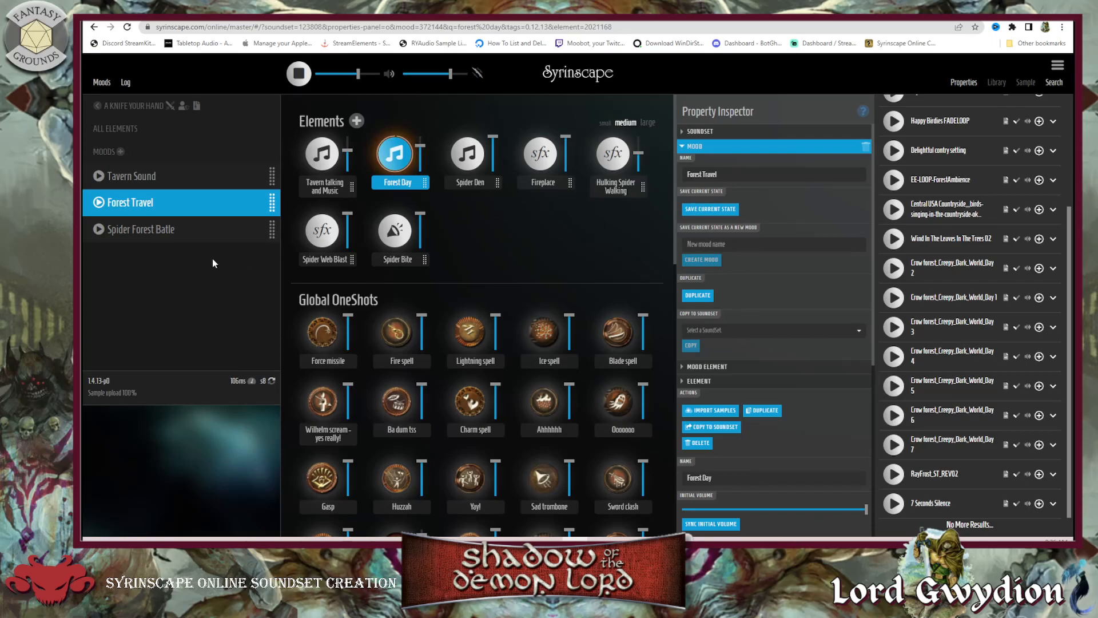
Play the Spider Forest Batle mood, trigger Spider Bite over it, and stop all sounds
left_click(117, 229)
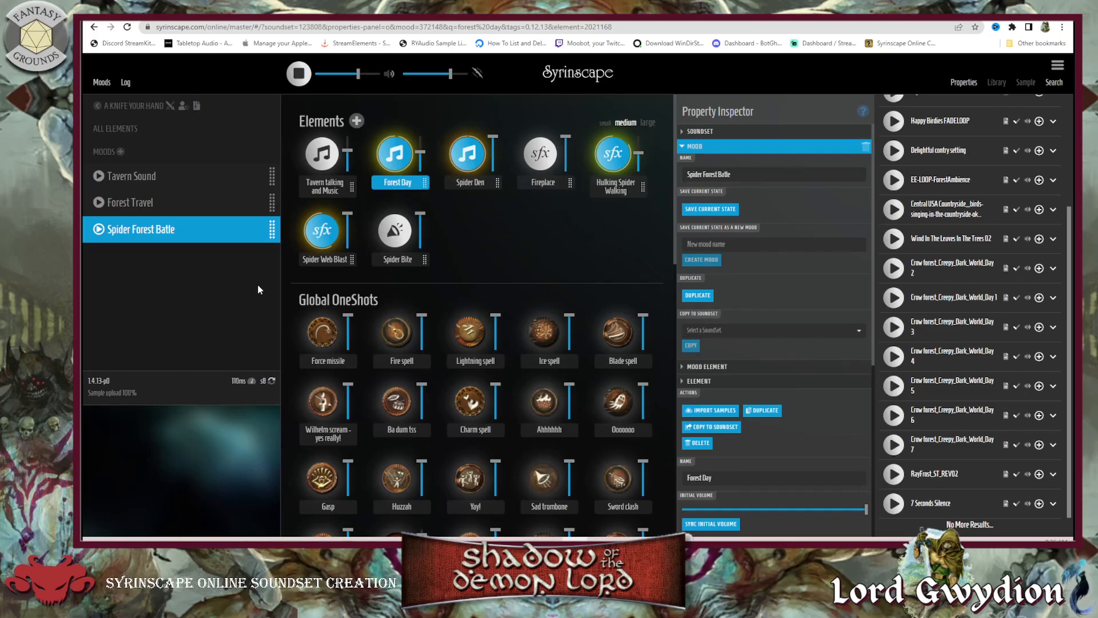
left_click(395, 232)
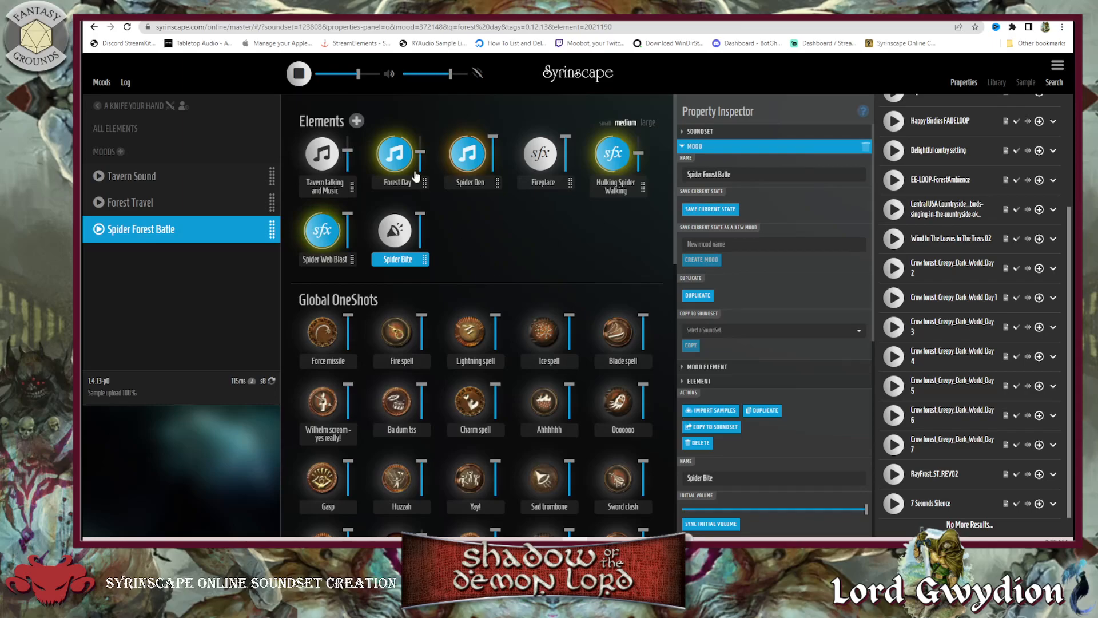
left_click(298, 74)
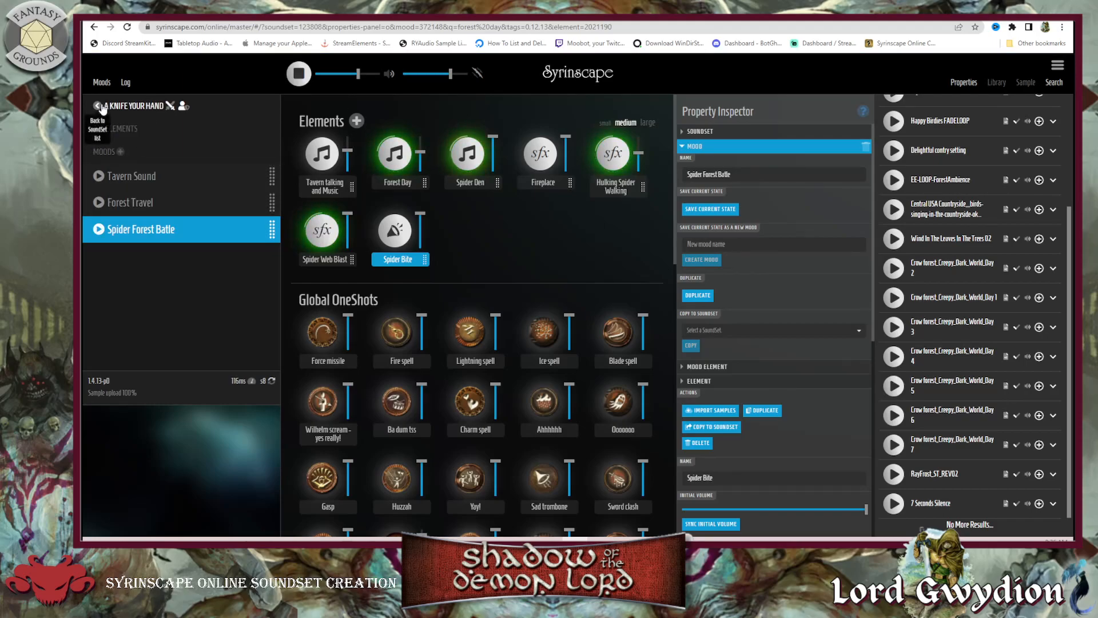
Hide the element properties, check the campaign choices in the SoundSets list, and reopen the A Knife Your Hand SoundSet
left_click(961, 83)
left_click(98, 106)
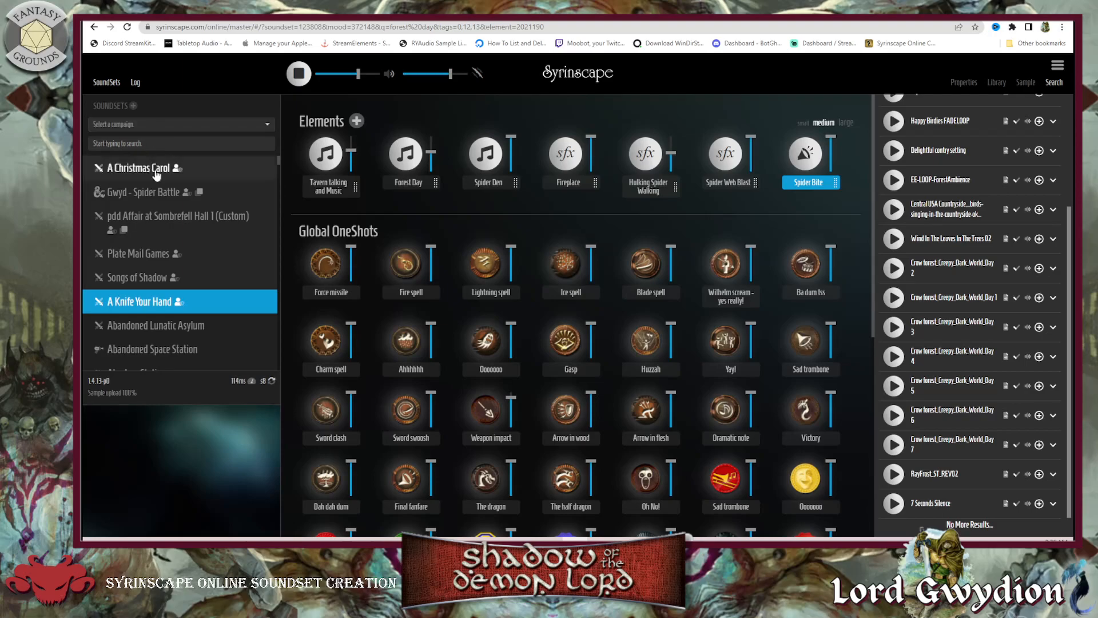
left_click(171, 127)
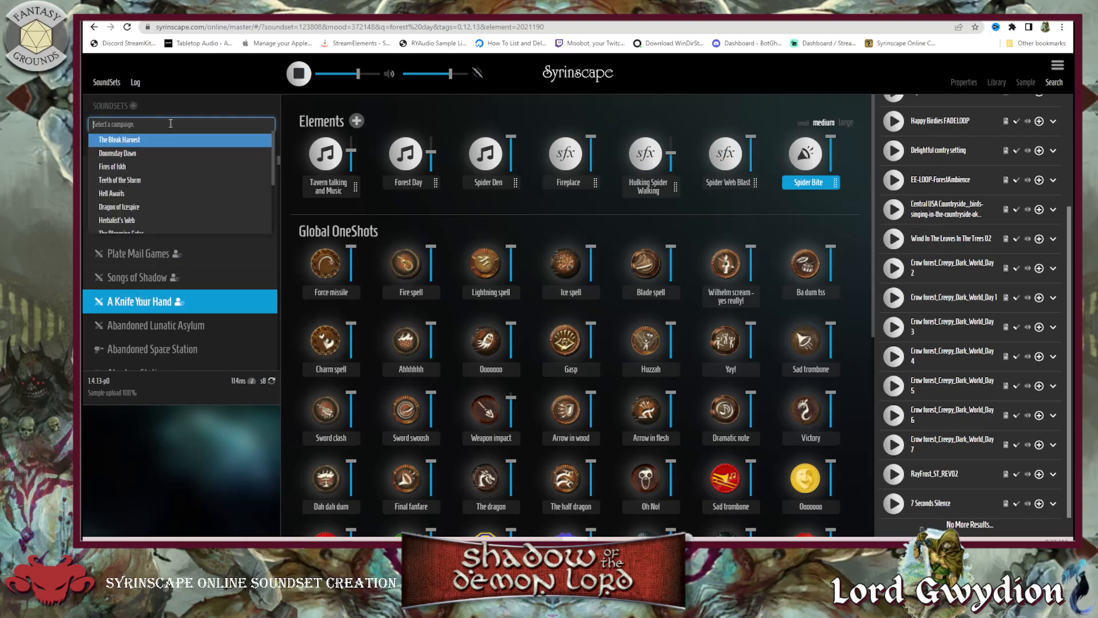
left_click(213, 110)
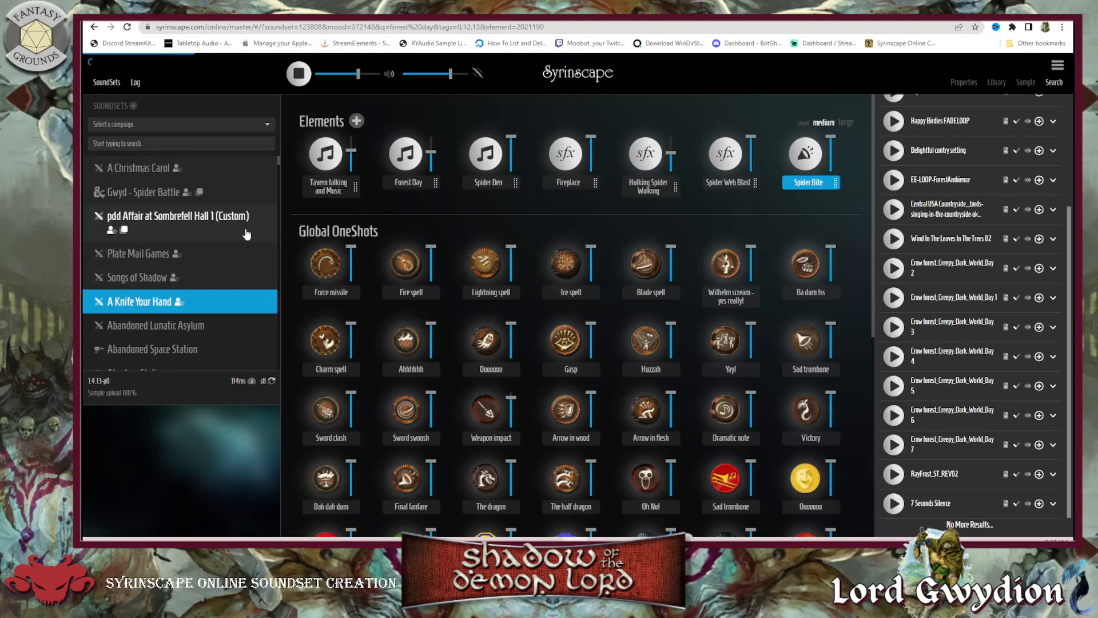
left_click(136, 223)
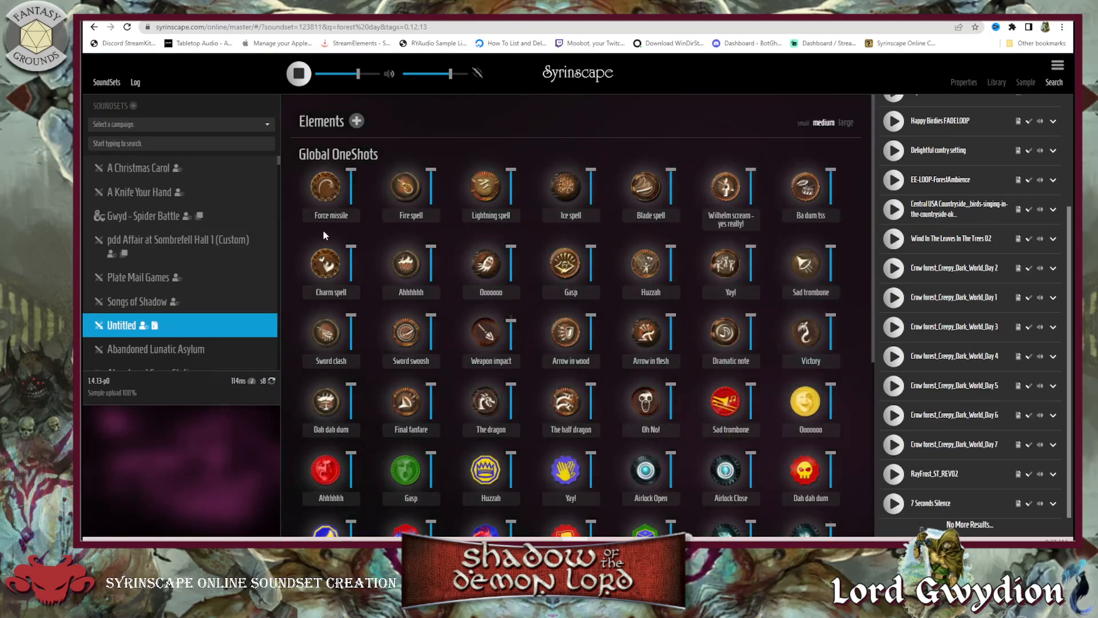
left_click(131, 193)
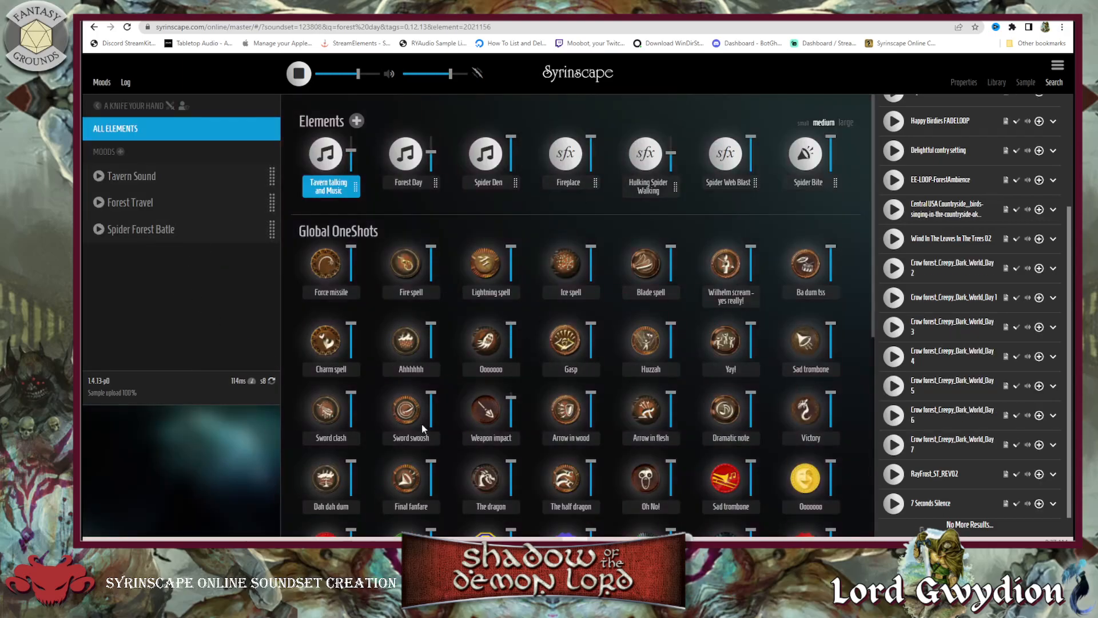
Look over the SoundSet's elements in the small and large display sizes, and return to medium
scroll(575, 331, "down", 3)
scroll(489, 372, "up", 3)
left_click(803, 123)
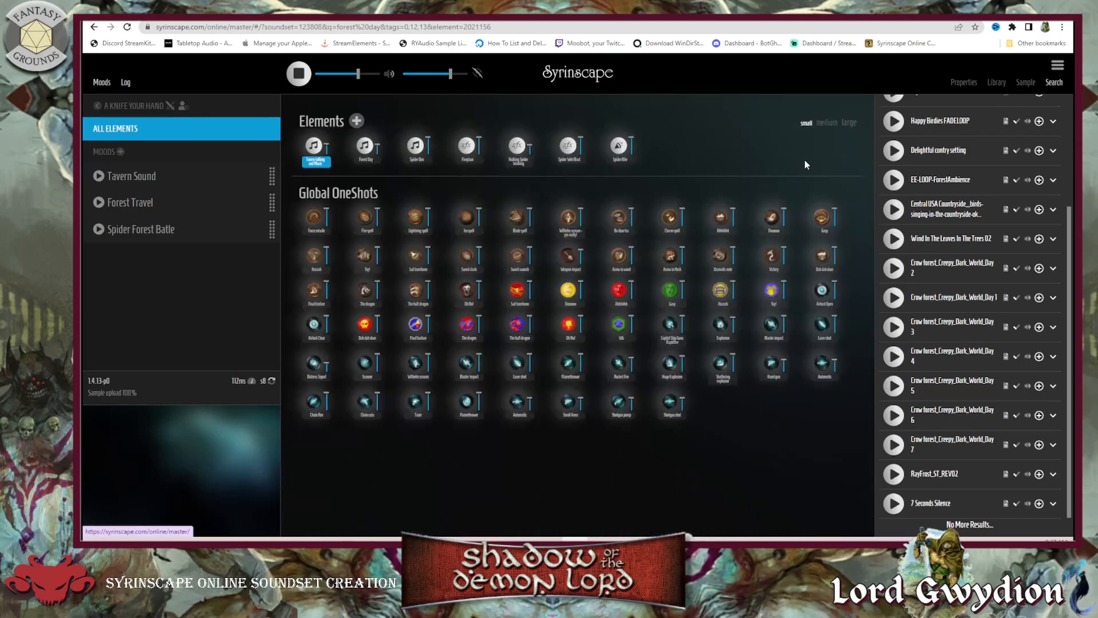
left_click(849, 123)
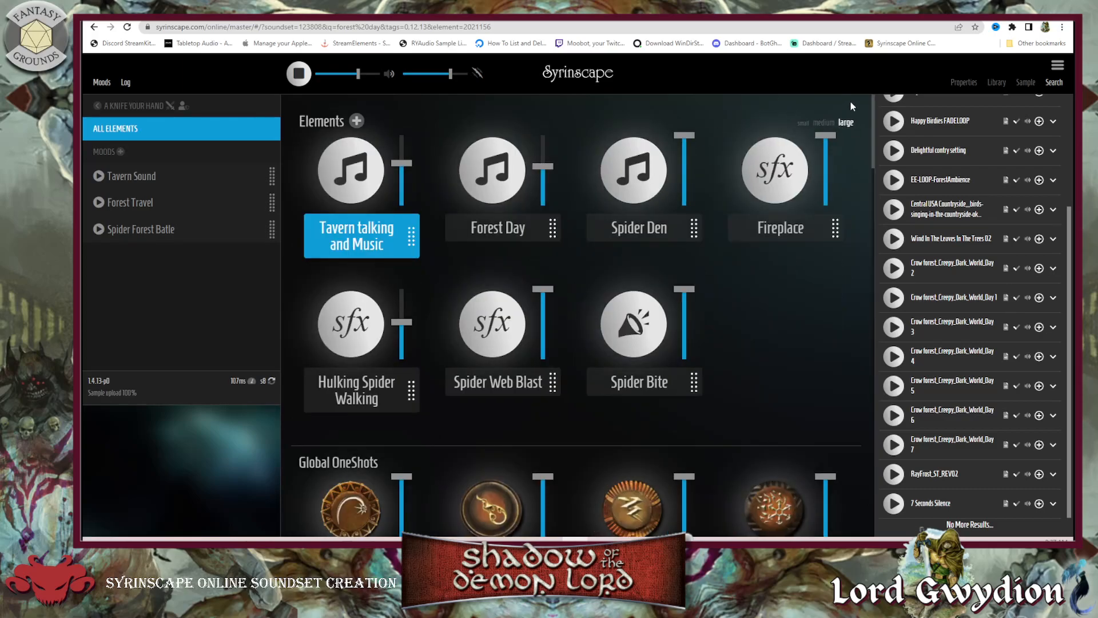
left_click(824, 123)
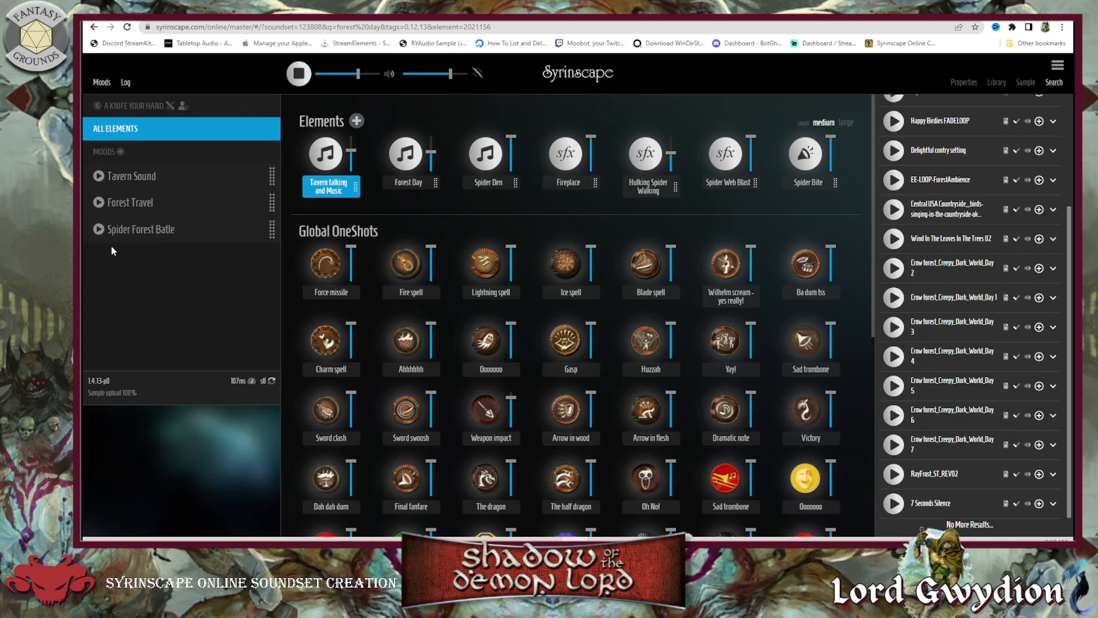
Start the Forest Travel mood, lower Forest Day's volume to about 66%, and save the mood's current state
left_click(171, 203)
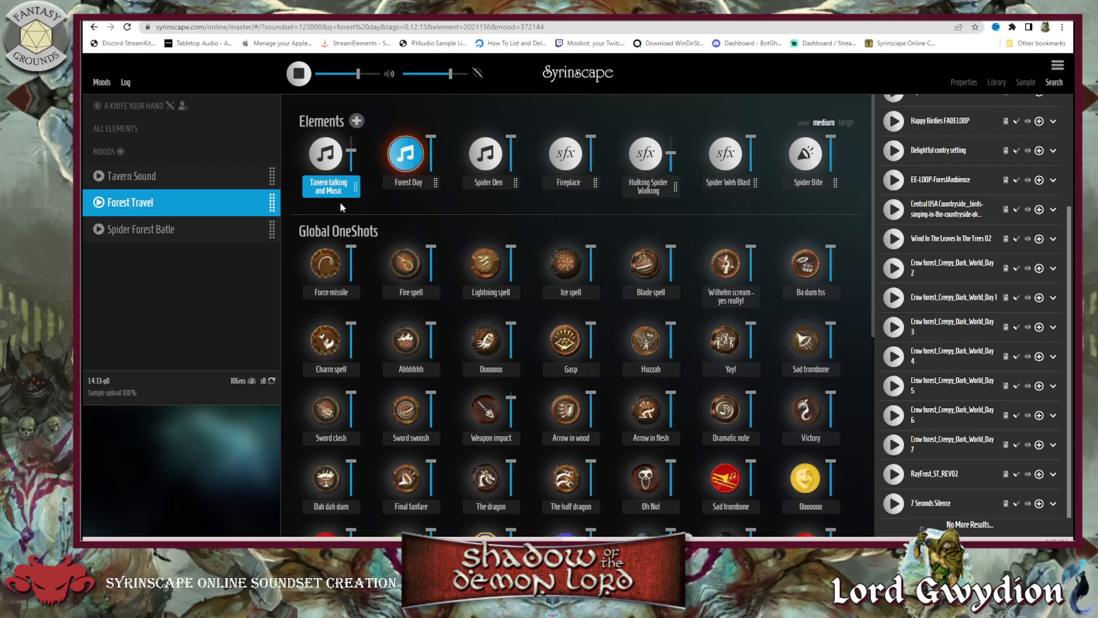
mouse_move(433, 143)
left_click_drag(432, 137, 432, 148)
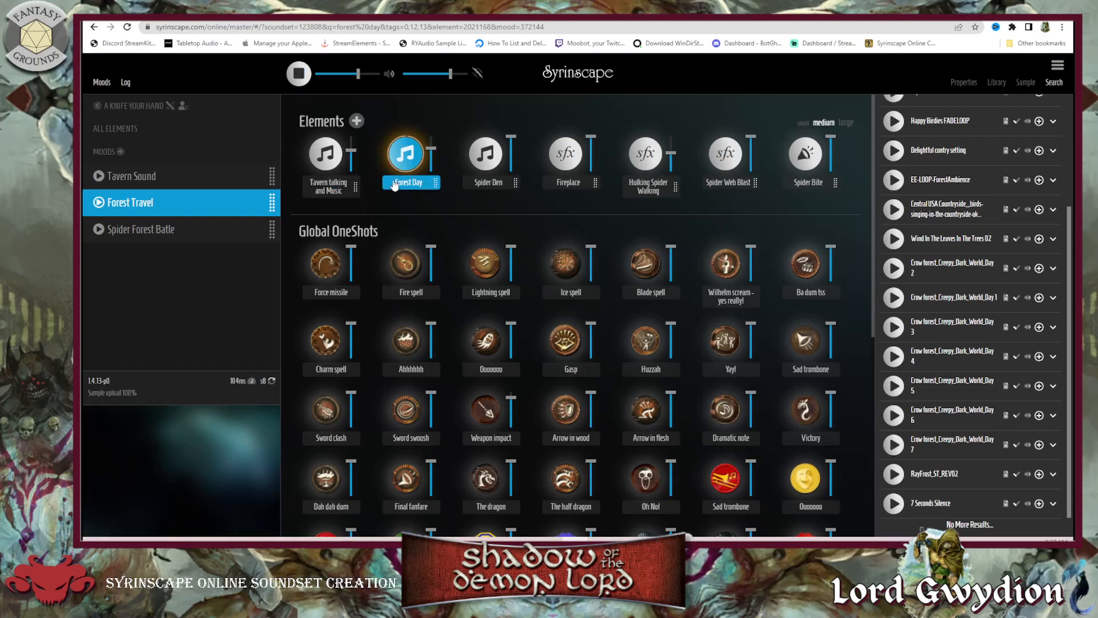
left_click(967, 82)
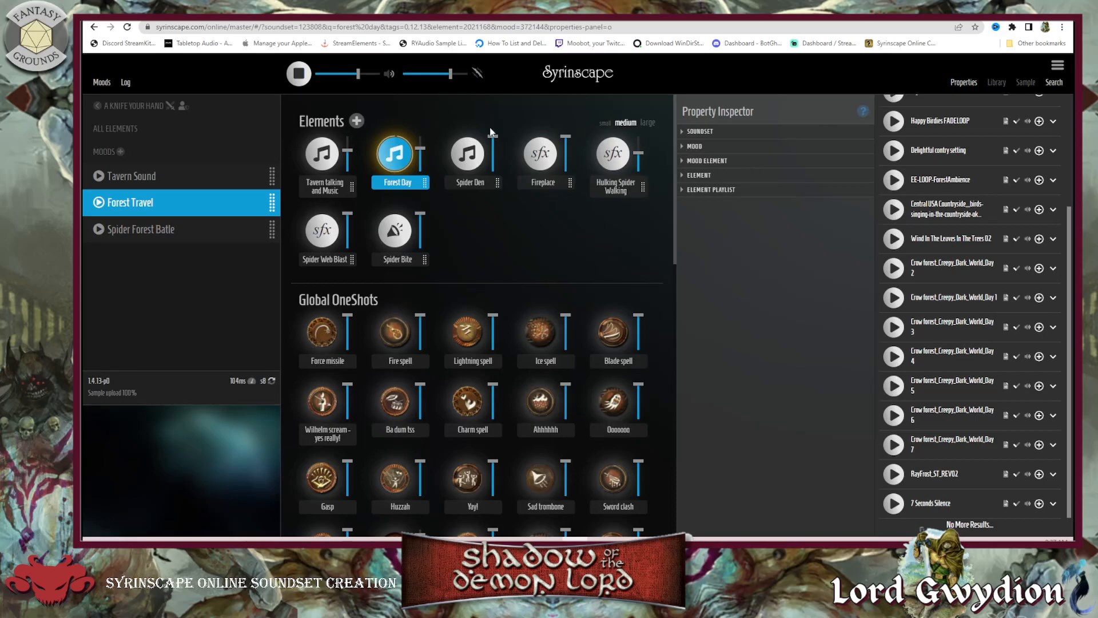
left_click(691, 146)
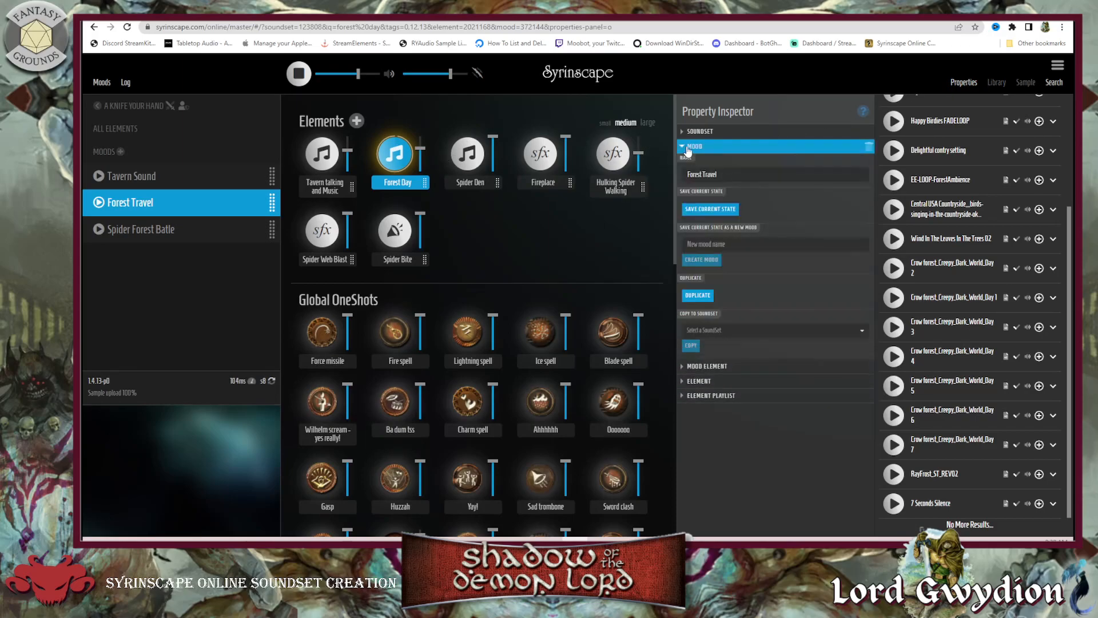
left_click(726, 210)
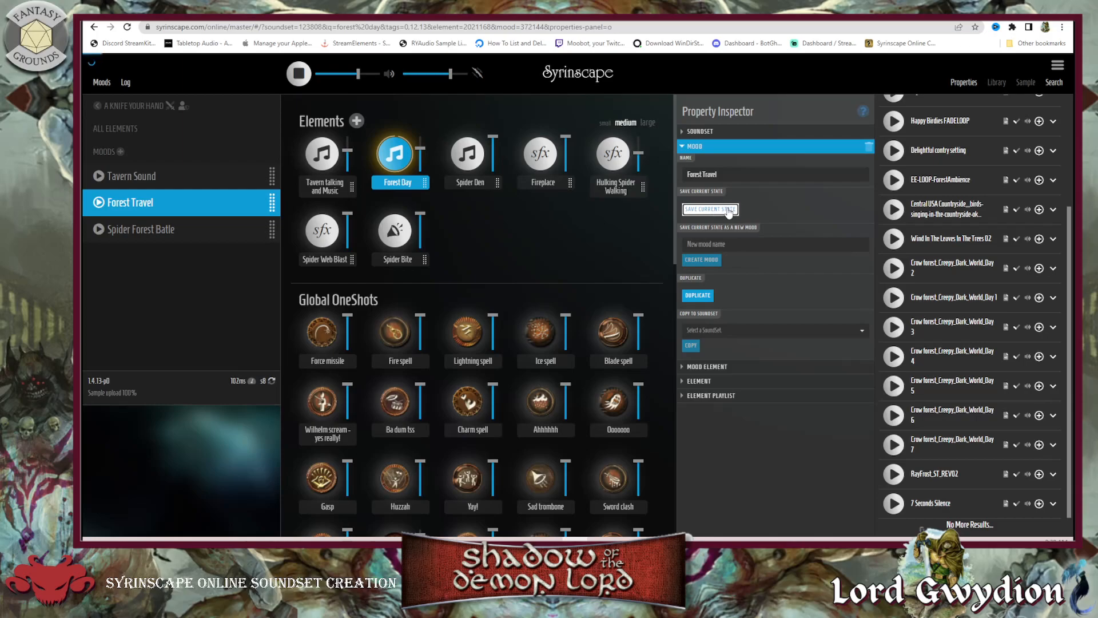
Sync Forest Day's target volume for the Forest Travel mood to its current 66% level
left_click(682, 368)
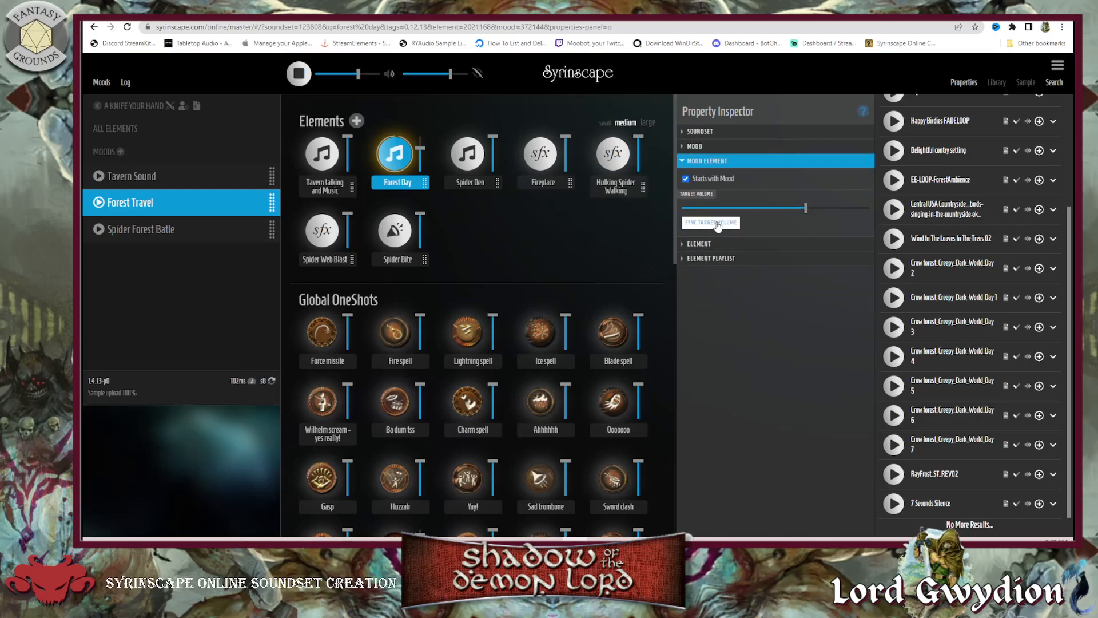
mouse_move(787, 214)
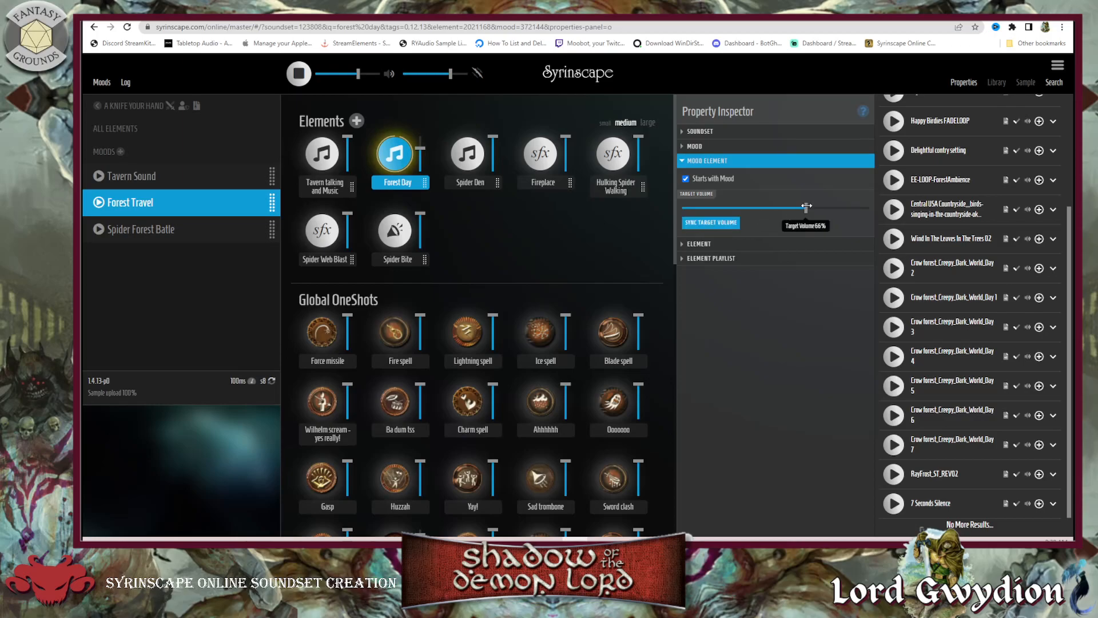
left_click(714, 224)
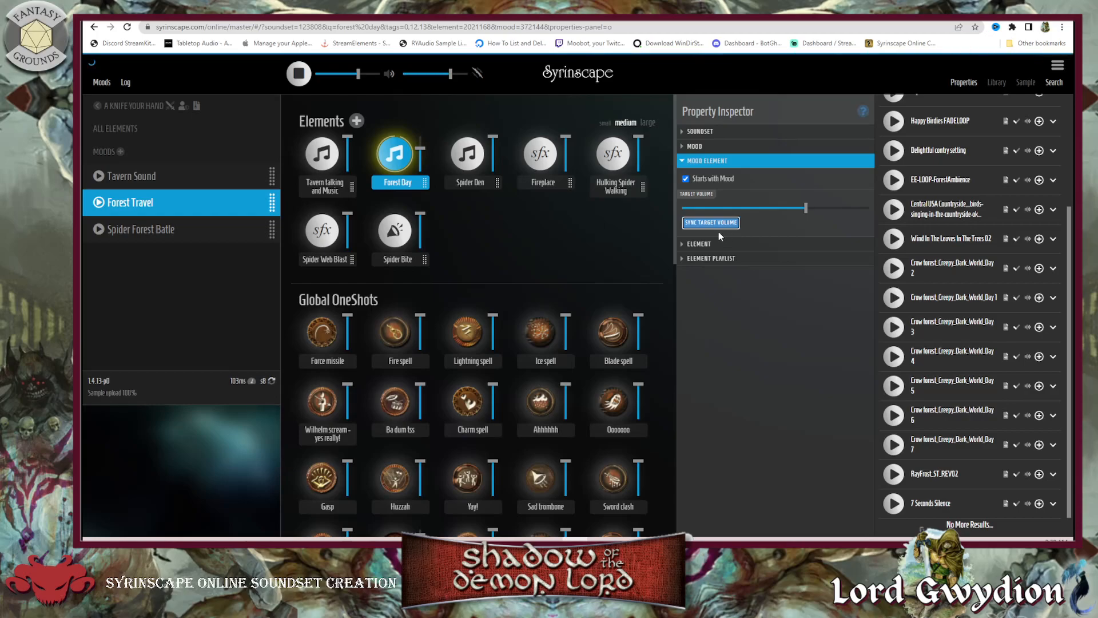
Review Forest Day's element settings and the samples in its playlist
left_click(690, 245)
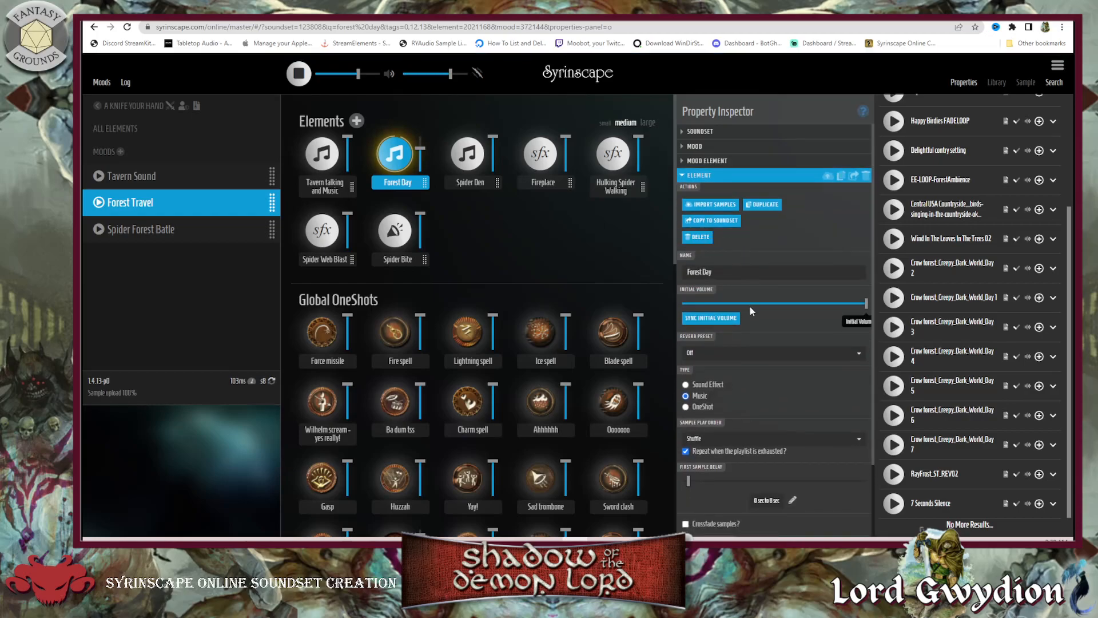
scroll(750, 306, "down", 2)
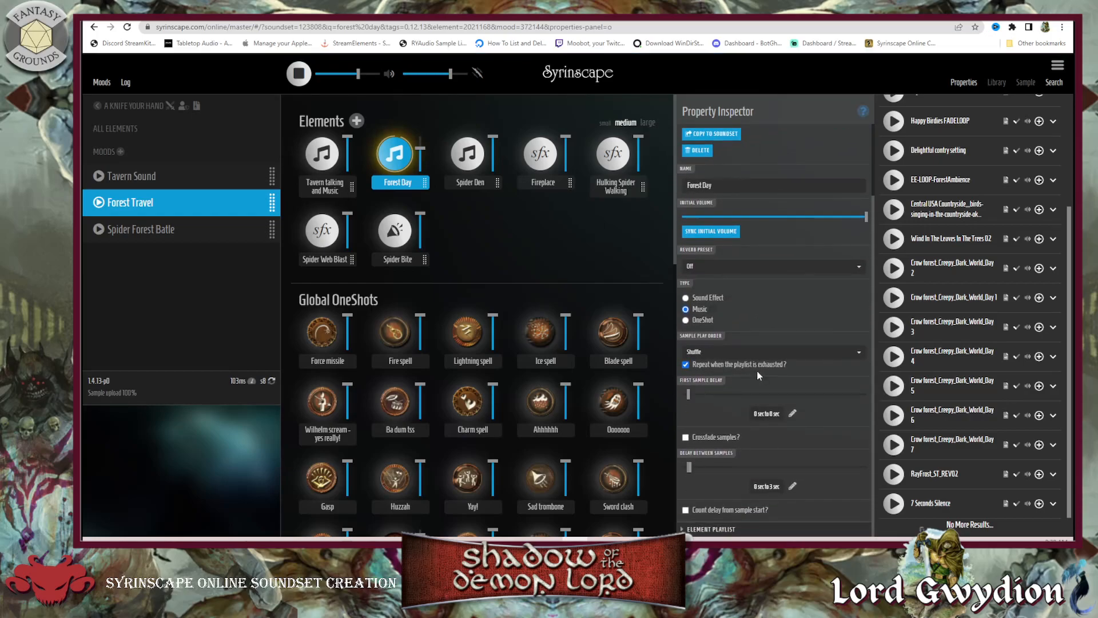
left_click(684, 529)
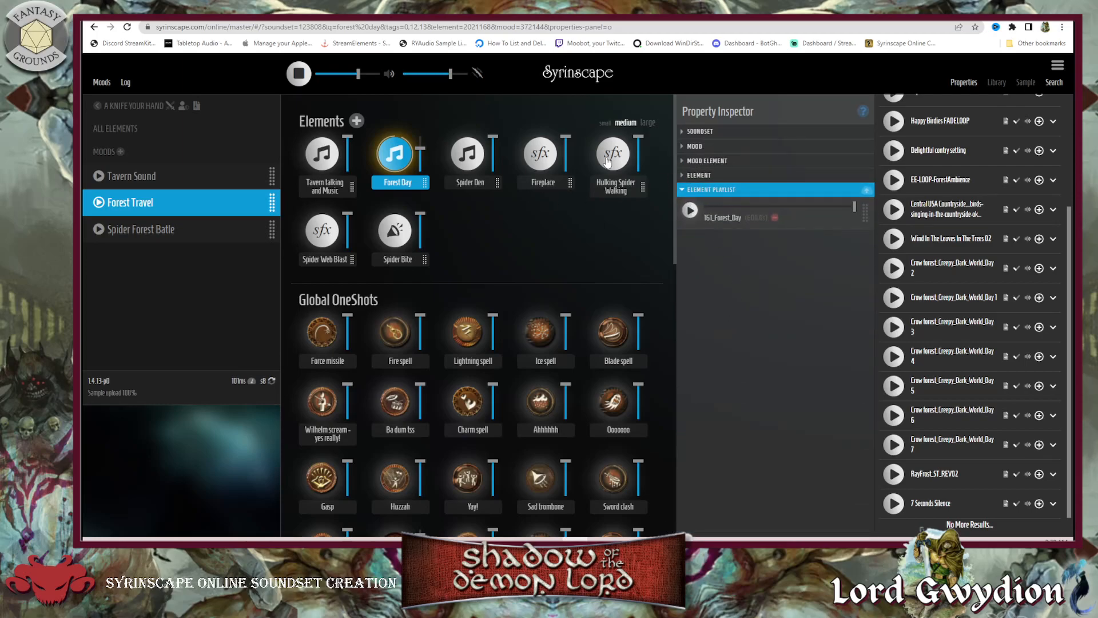
Play the Tavern Sound and Forest Travel moods with the properties hidden to check their volumes, and stop all sounds
left_click(123, 177)
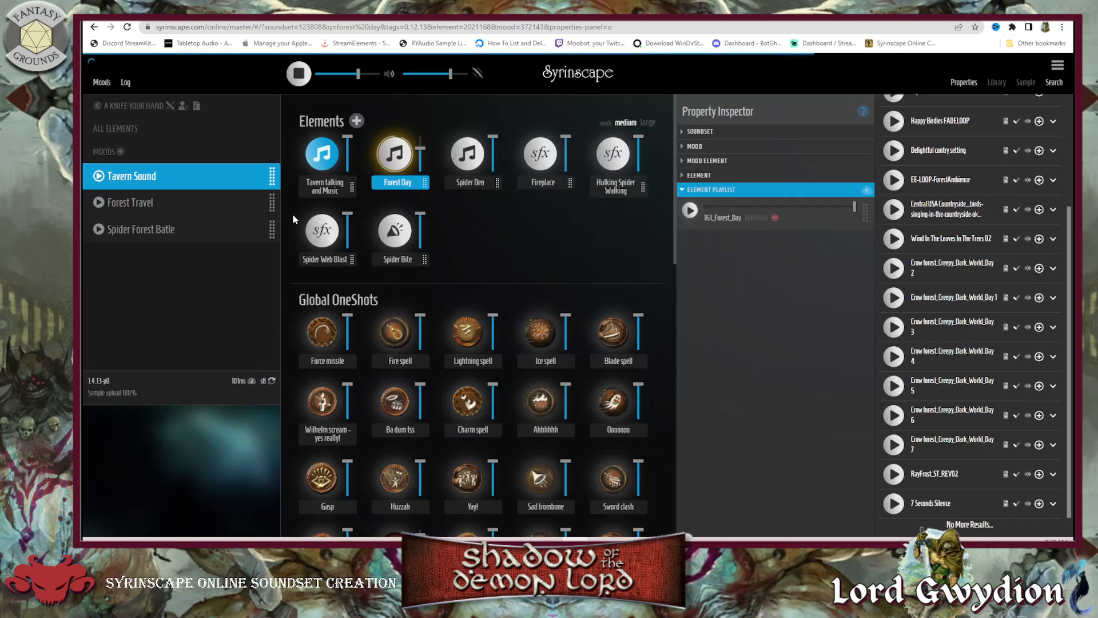
left_click(964, 82)
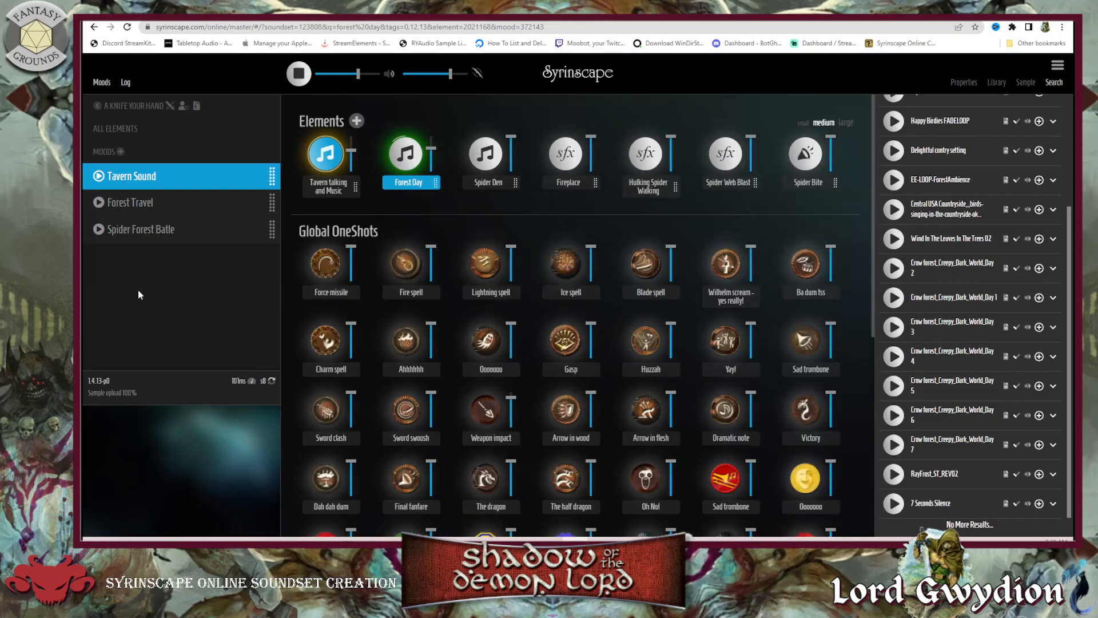
left_click(130, 203)
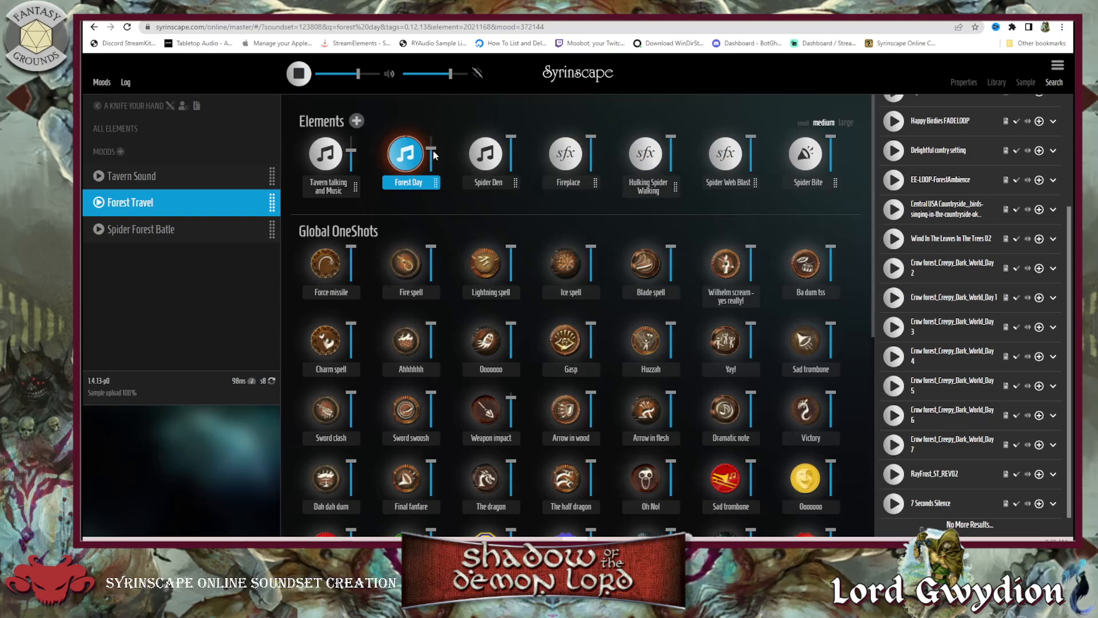
left_click(301, 75)
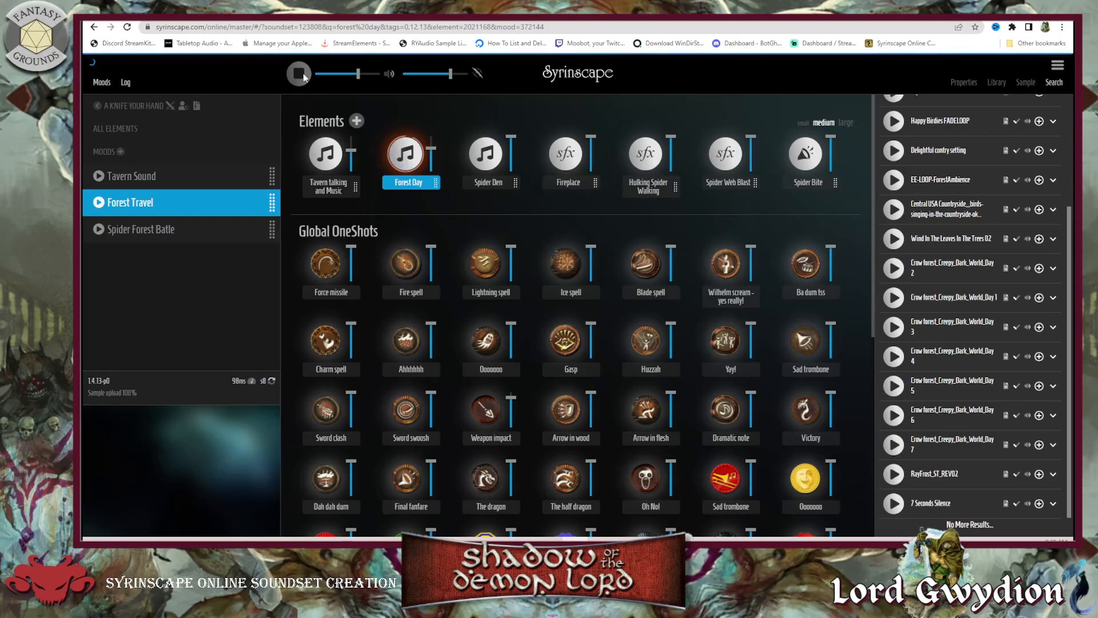